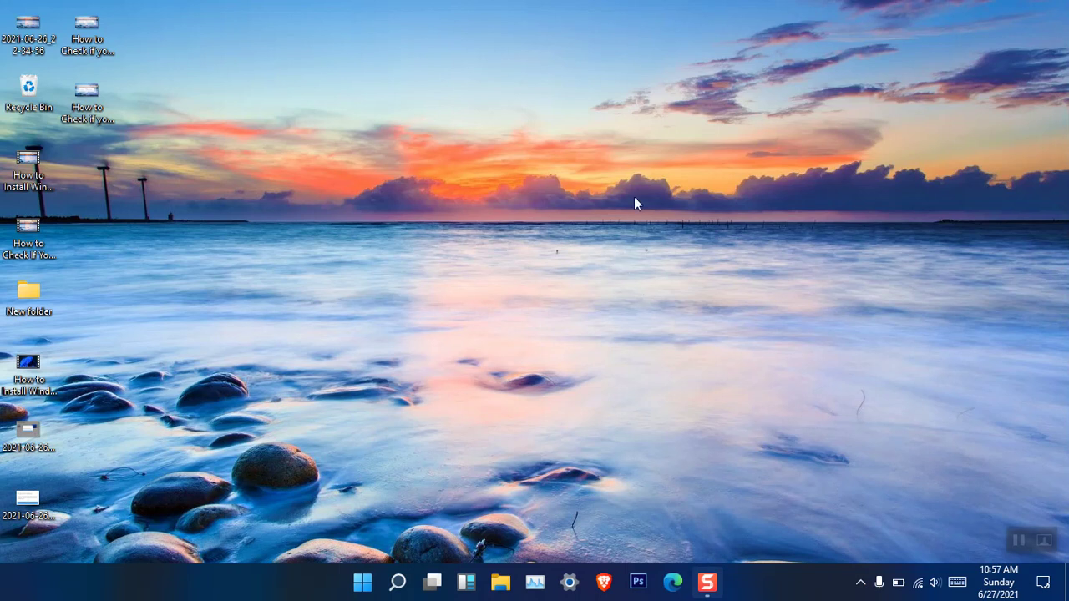
Open the desktop's background personalization settings and shrink the window so the desktop stays visible beside it
right_click(571, 184)
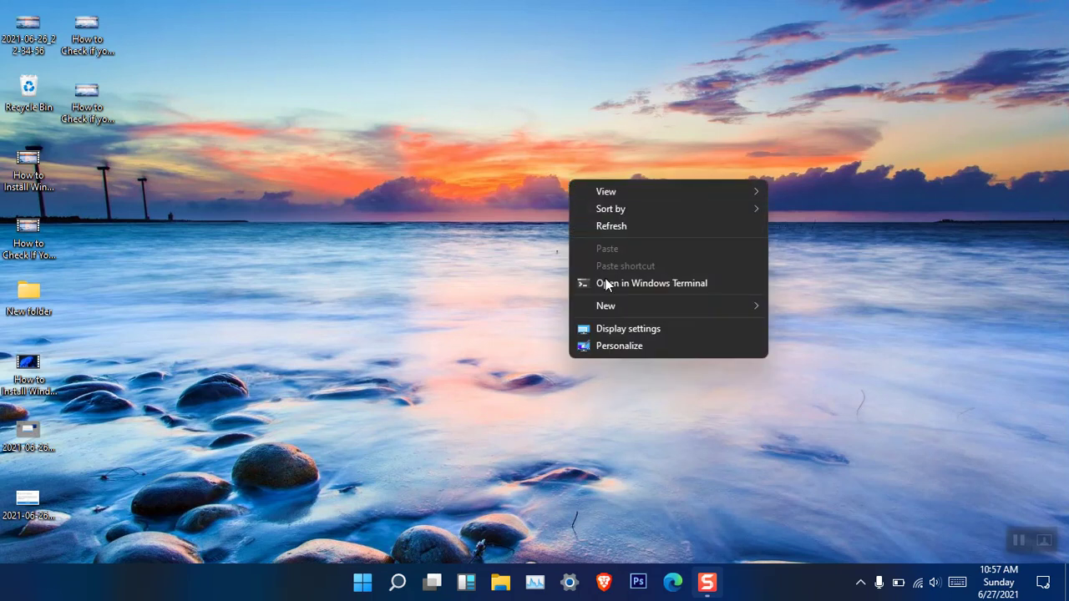
left_click(633, 345)
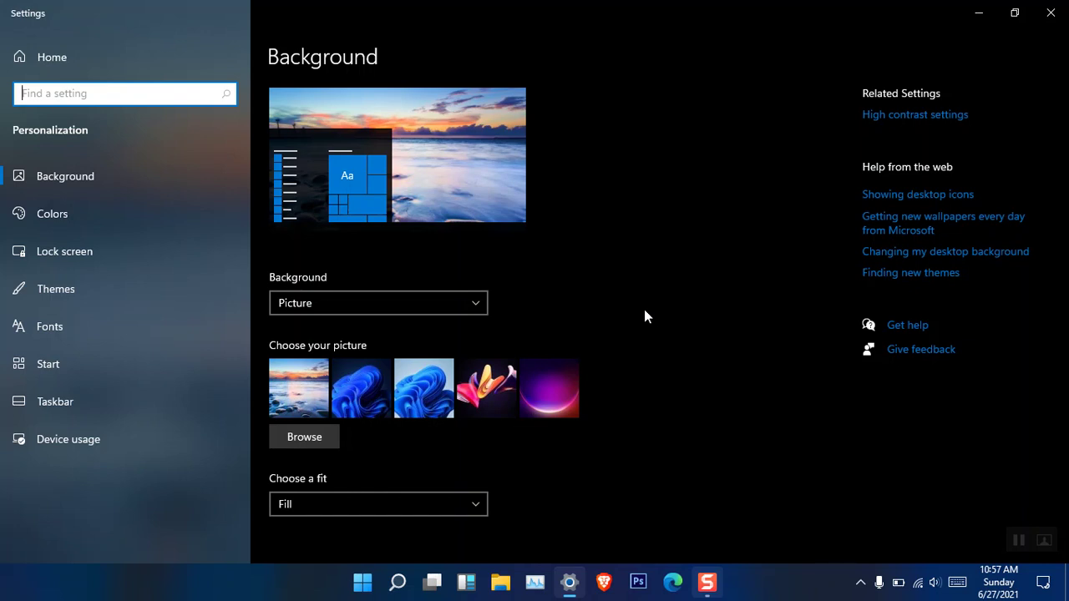
left_click(447, 306)
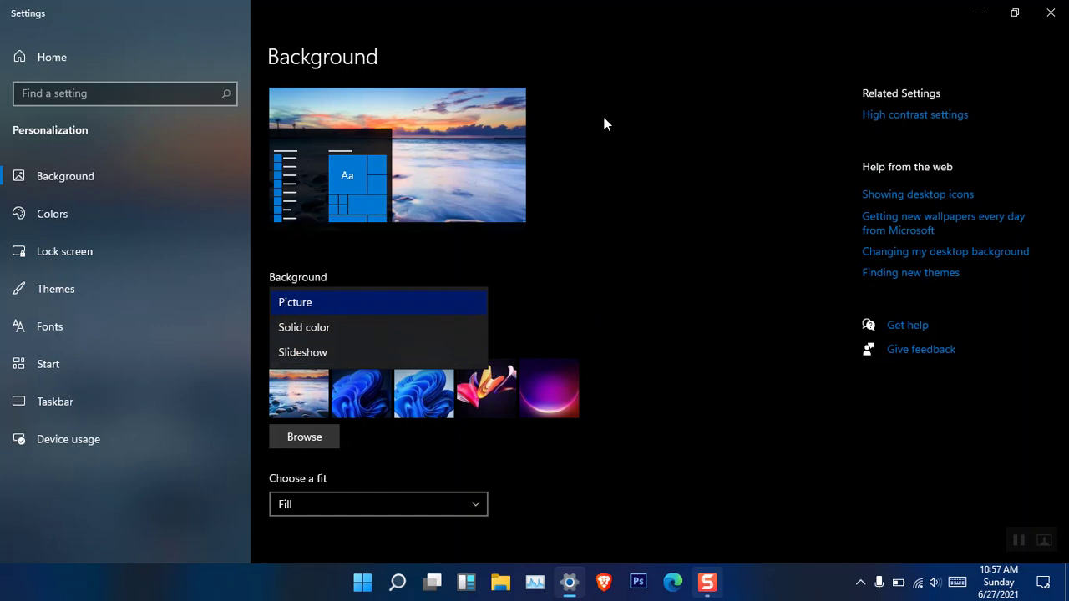
left_click(637, 5)
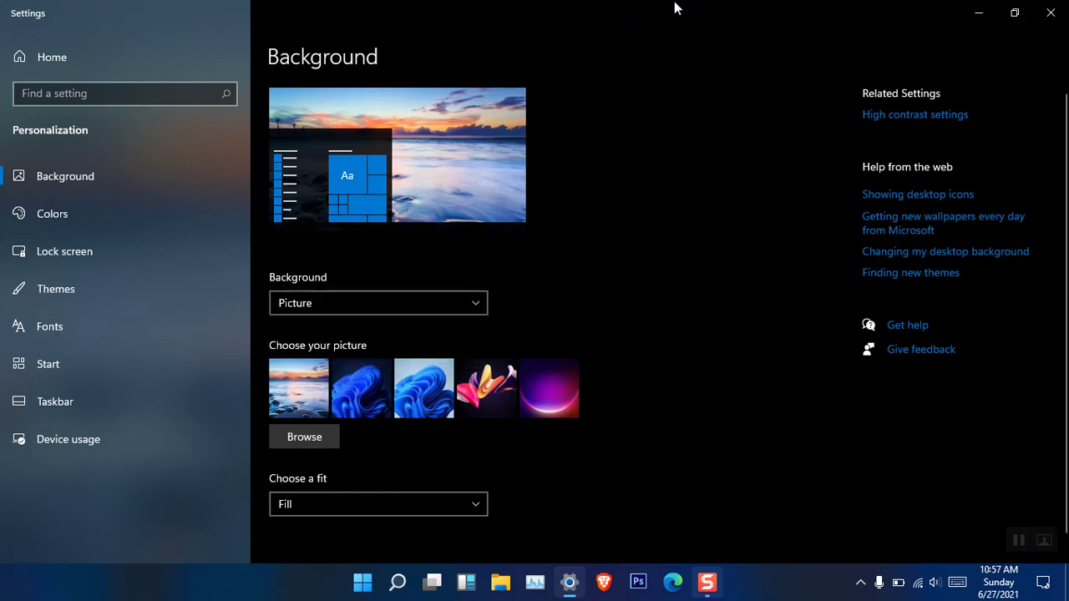
left_click_drag(637, 7, 703, 55)
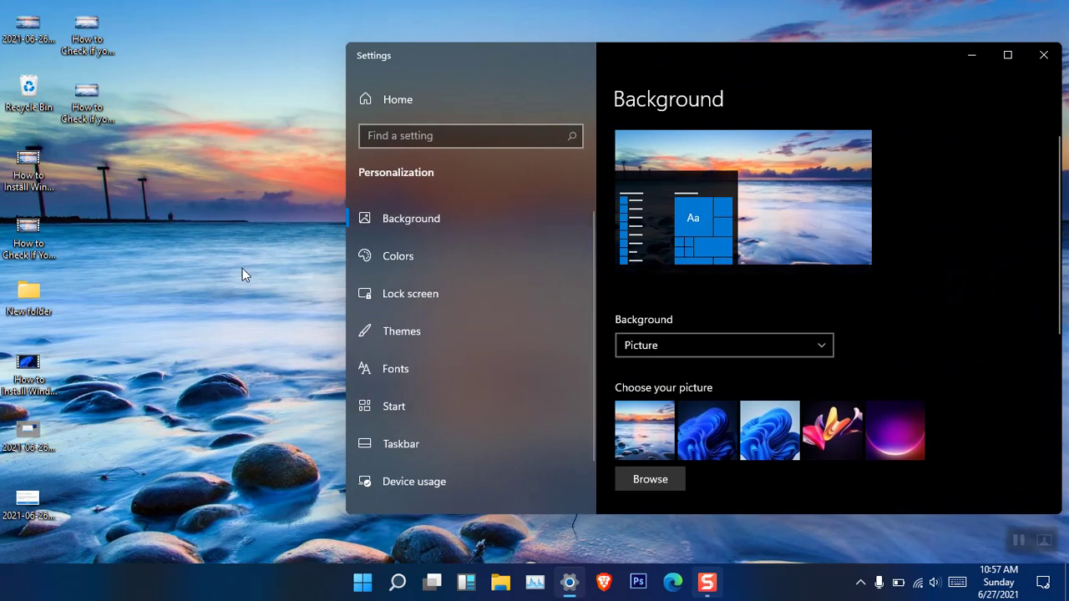
Keep the background type as Picture and apply the dark blue swirl image as the wallpaper
left_click(678, 345)
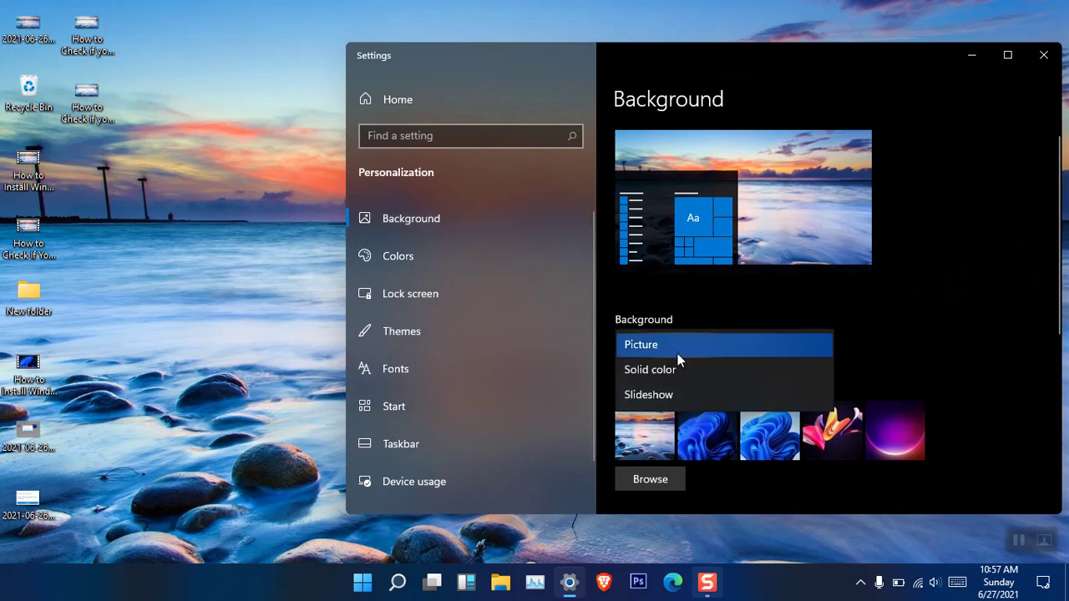
left_click(699, 438)
left_click(703, 443)
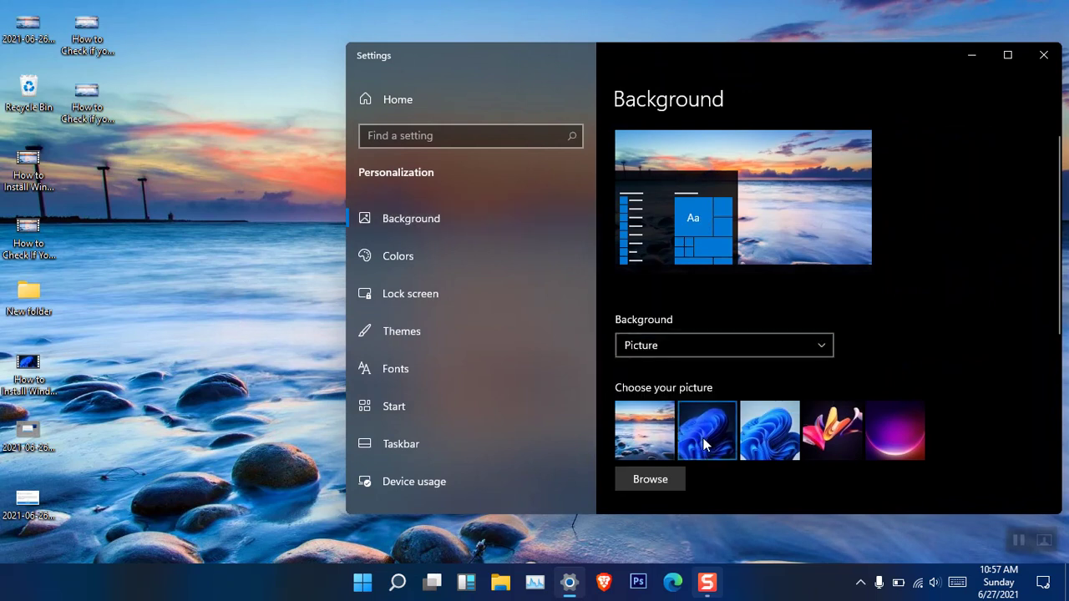
left_click_drag(706, 56, 564, 30)
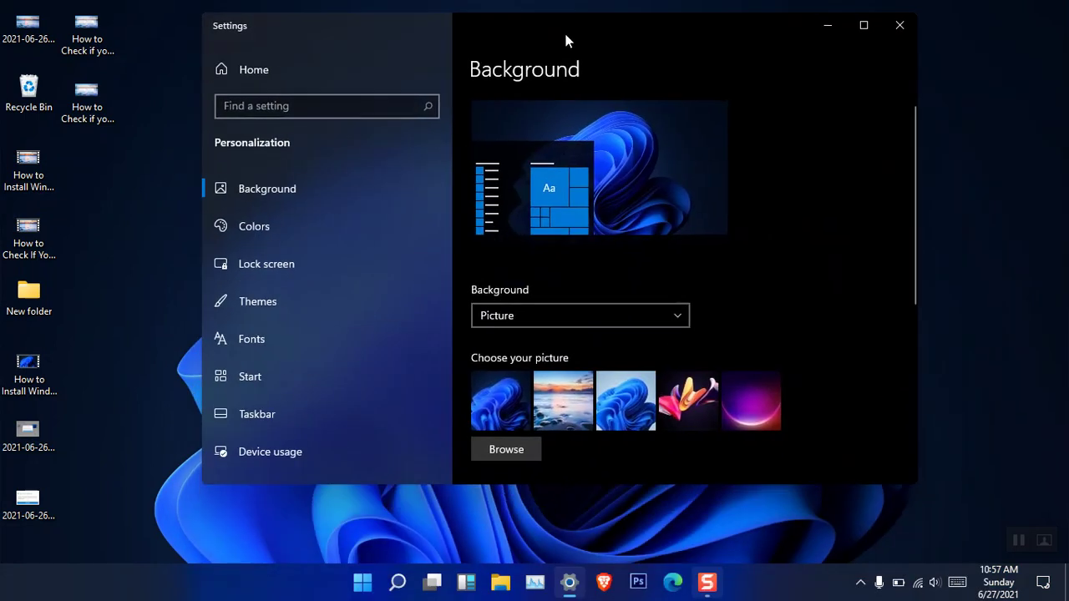
Browse to the Media folder on New Volume (D:) and choose the picture 0d186da0e3d741483dc351079f74fcca as the background
left_click(863, 35)
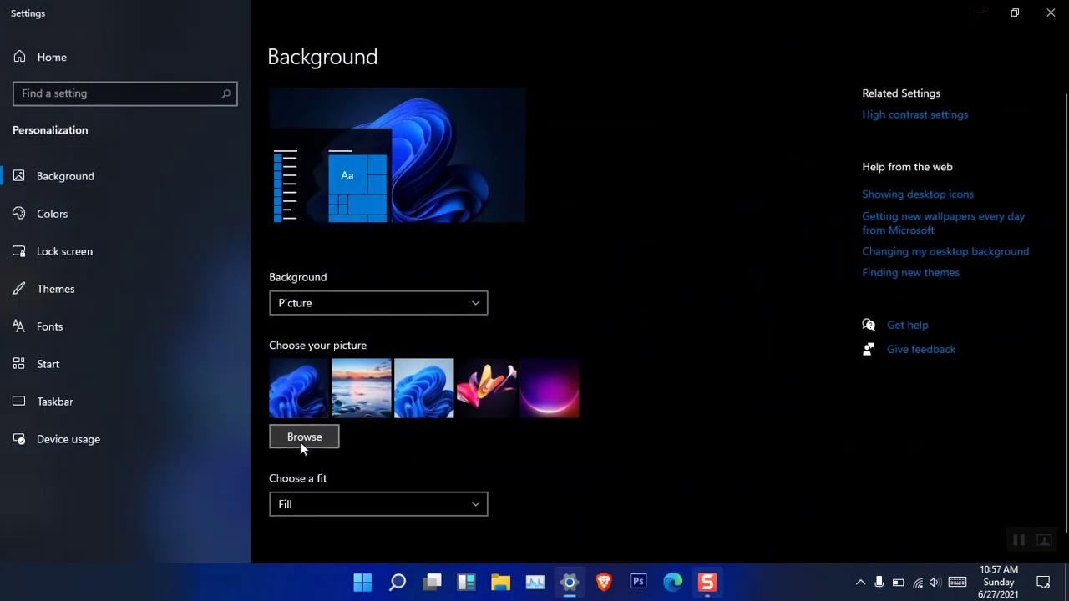
left_click(302, 442)
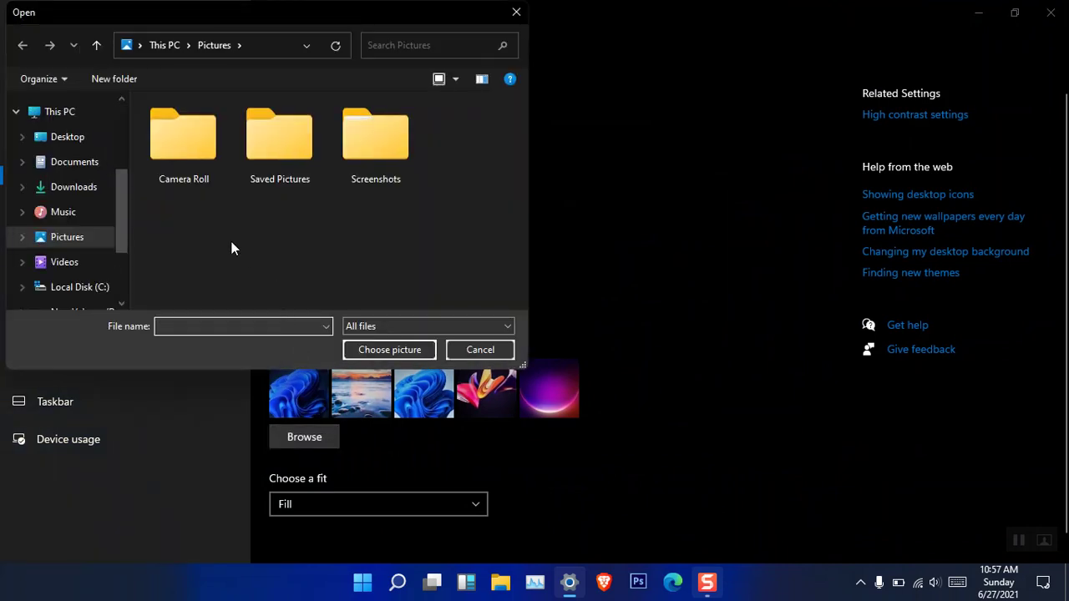
left_click_drag(122, 217, 125, 251)
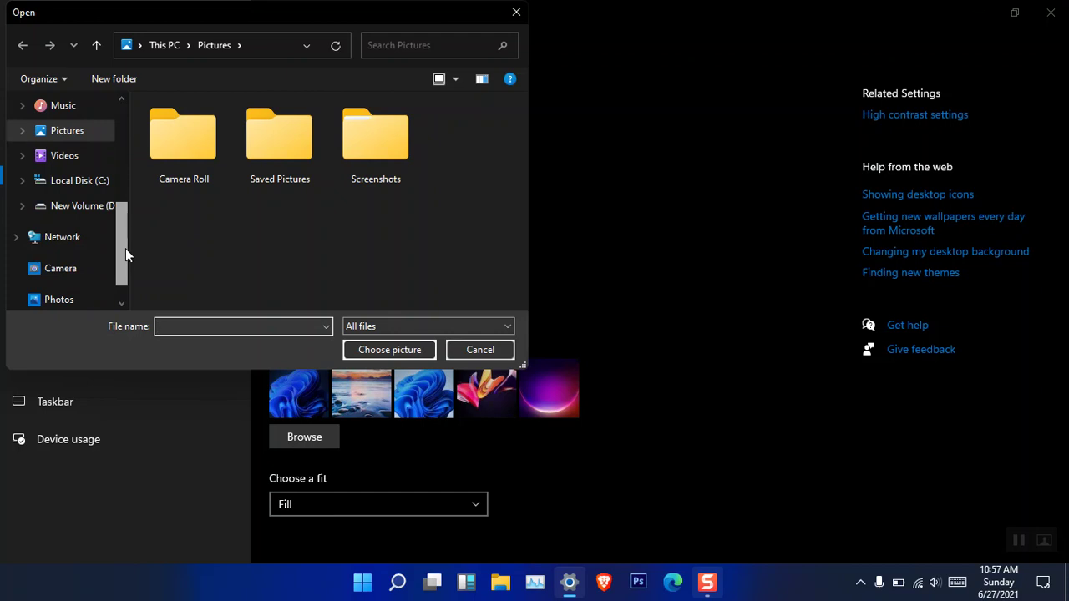
left_click(118, 205)
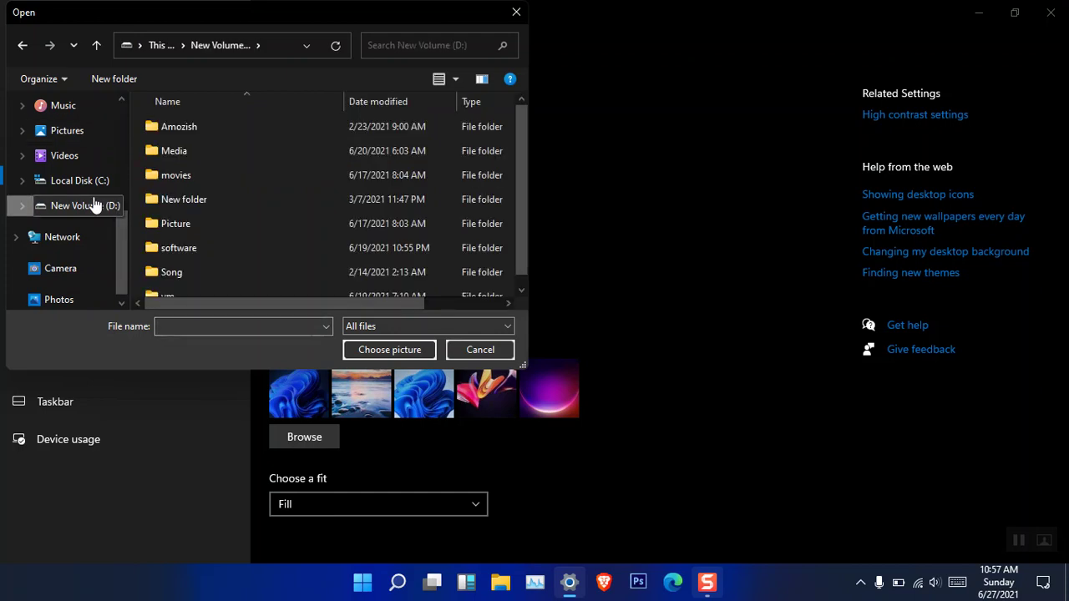
double_click(192, 153)
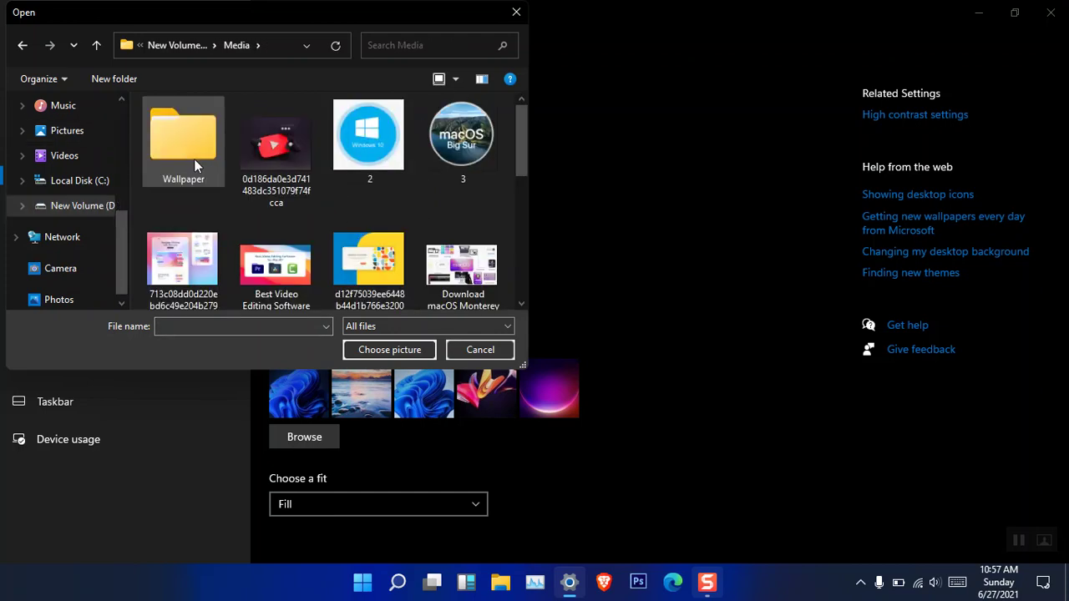
left_click(282, 144)
left_click(399, 350)
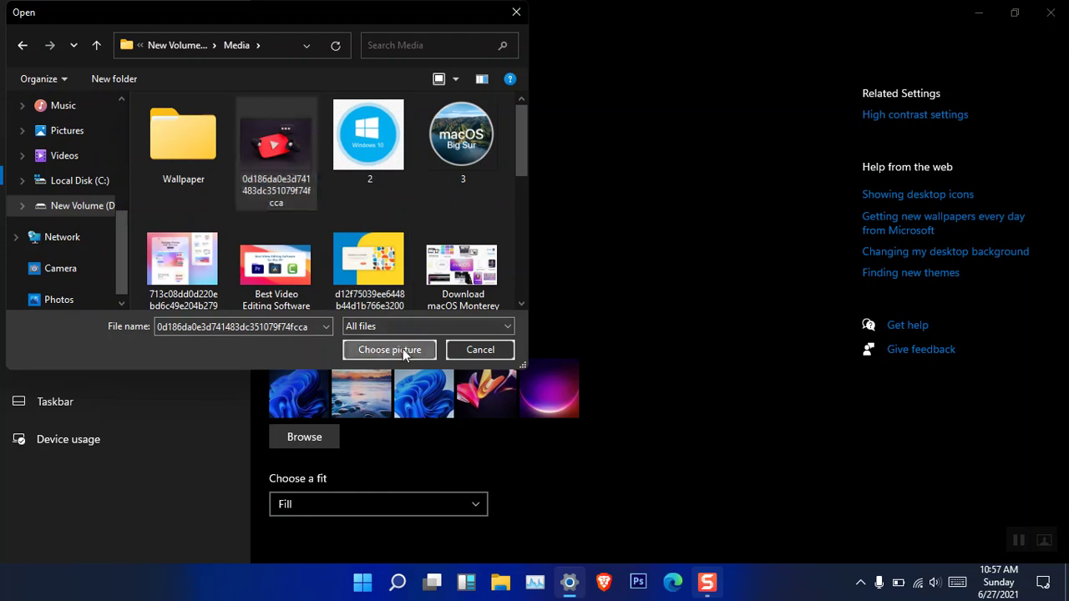
Minimize the settings window and refresh the desktop to view the wallpaper
left_click(973, 12)
right_click(721, 204)
left_click(754, 247)
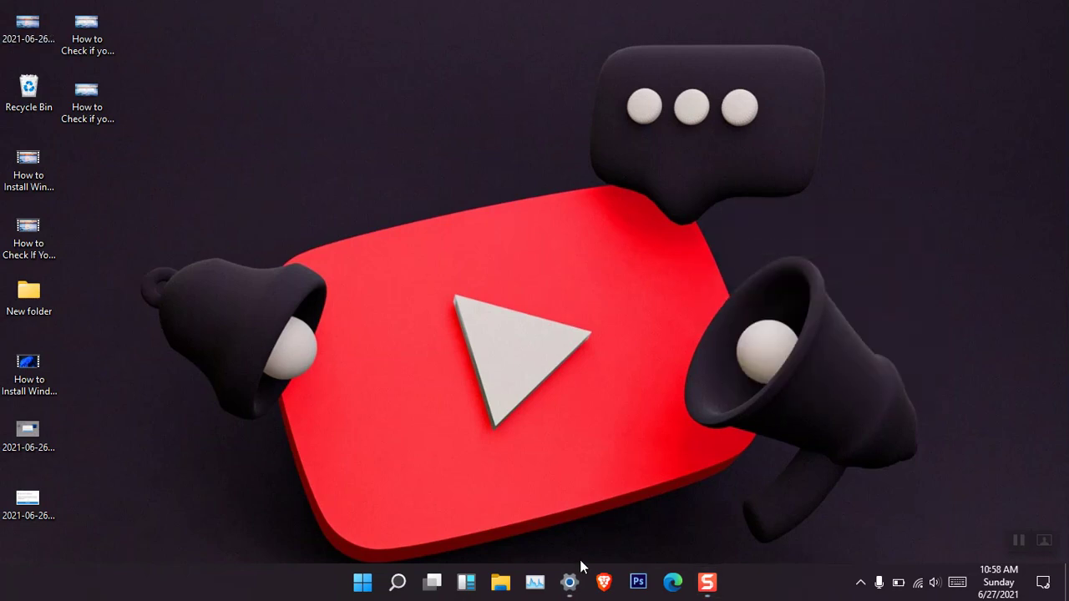
Set the wallpaper's fit to Fit and view it on the desktop
left_click(568, 582)
scroll(487, 433, "down", 1)
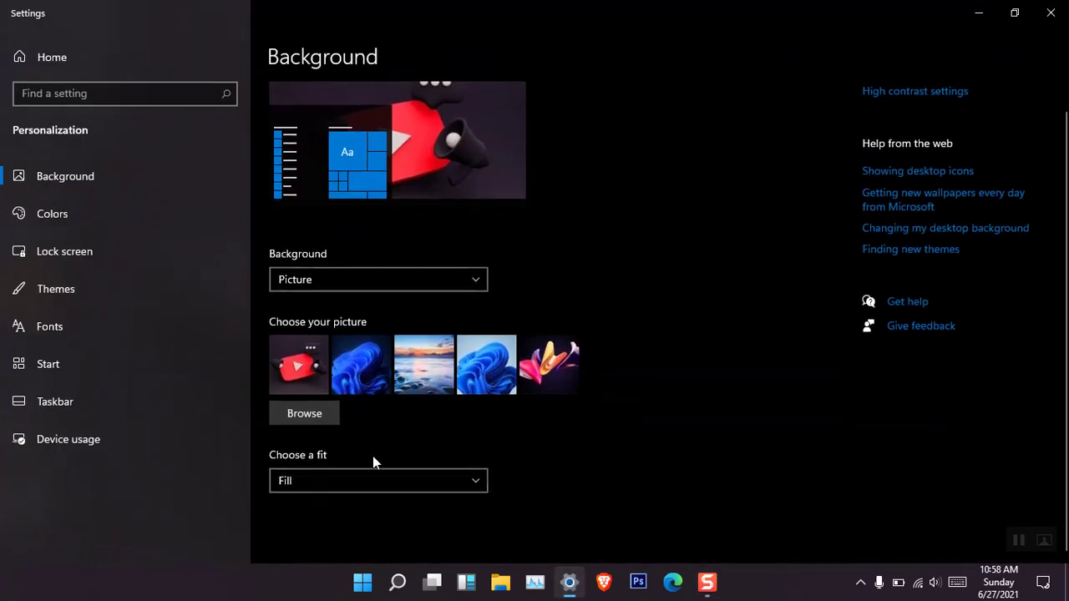
left_click(337, 481)
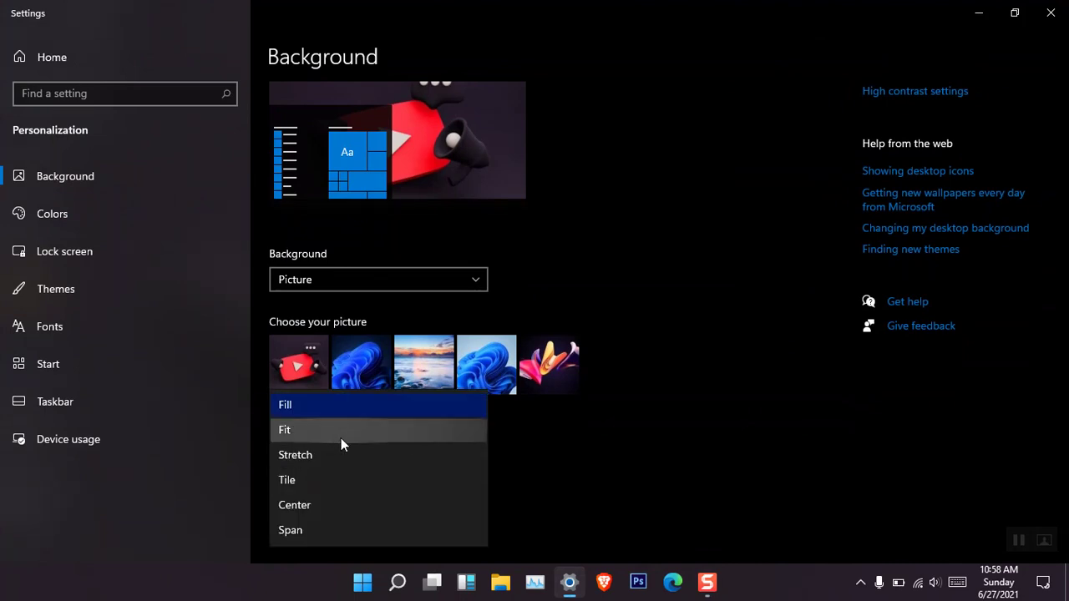
left_click(341, 437)
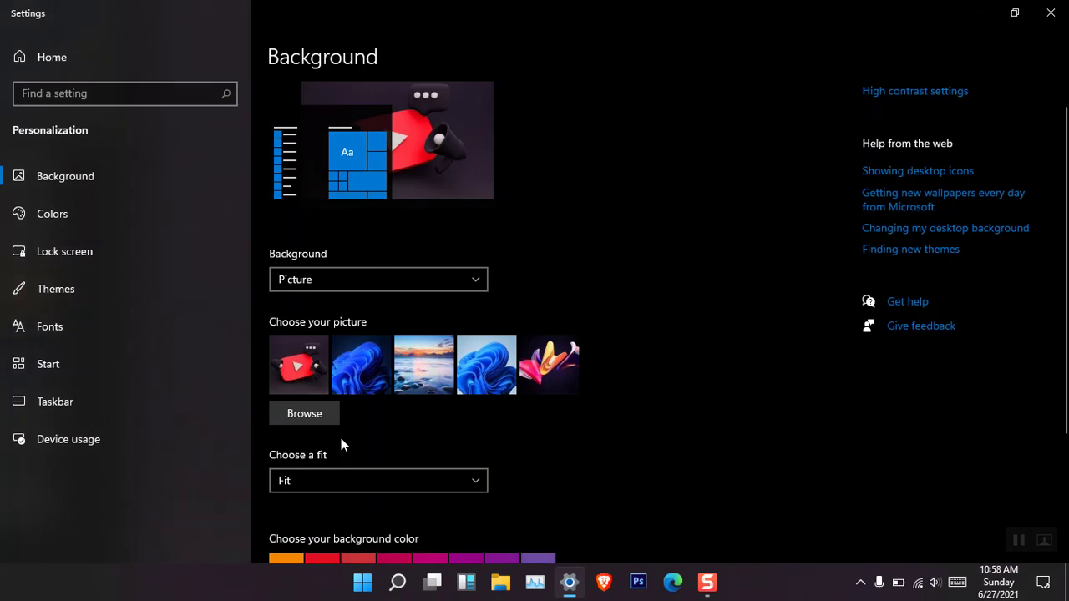
left_click(978, 13)
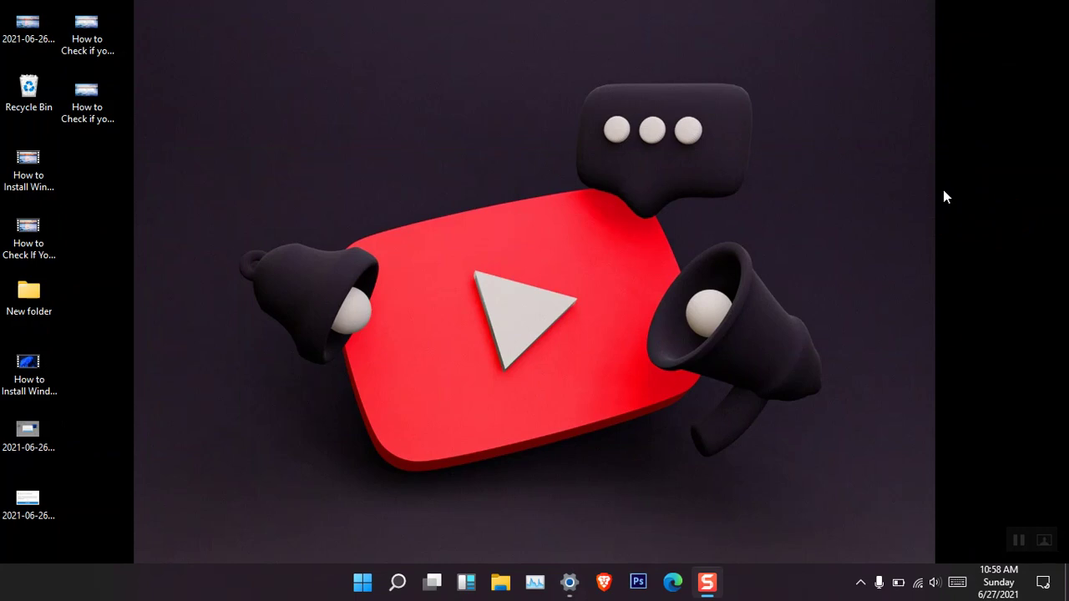
Check the screen's resolution in the display settings, and close the settings window
right_click(699, 156)
left_click(760, 299)
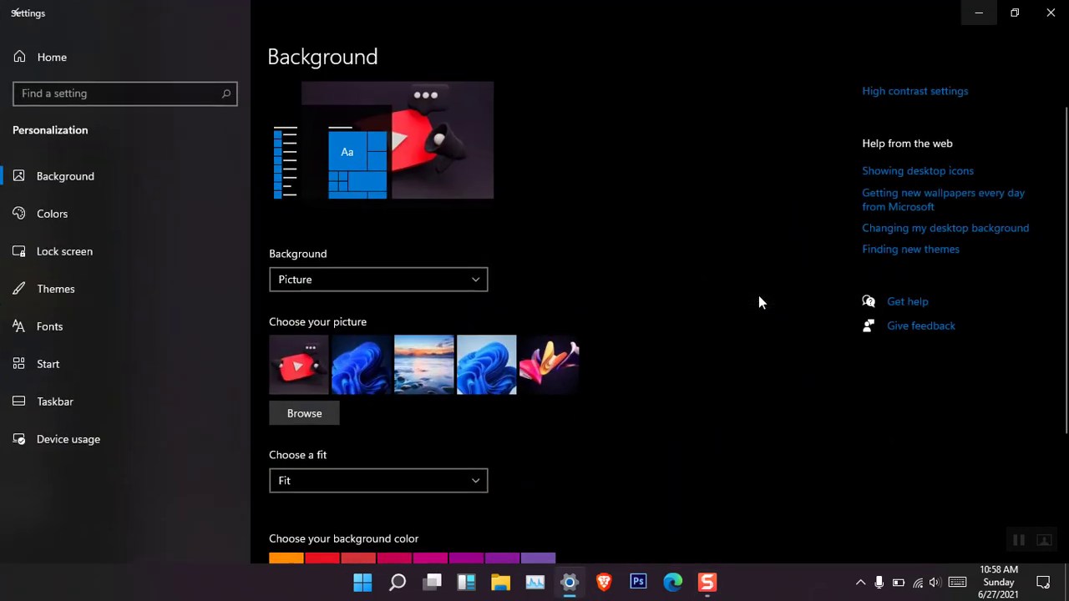
scroll(715, 298, "down", 1)
scroll(716, 298, "down", 3)
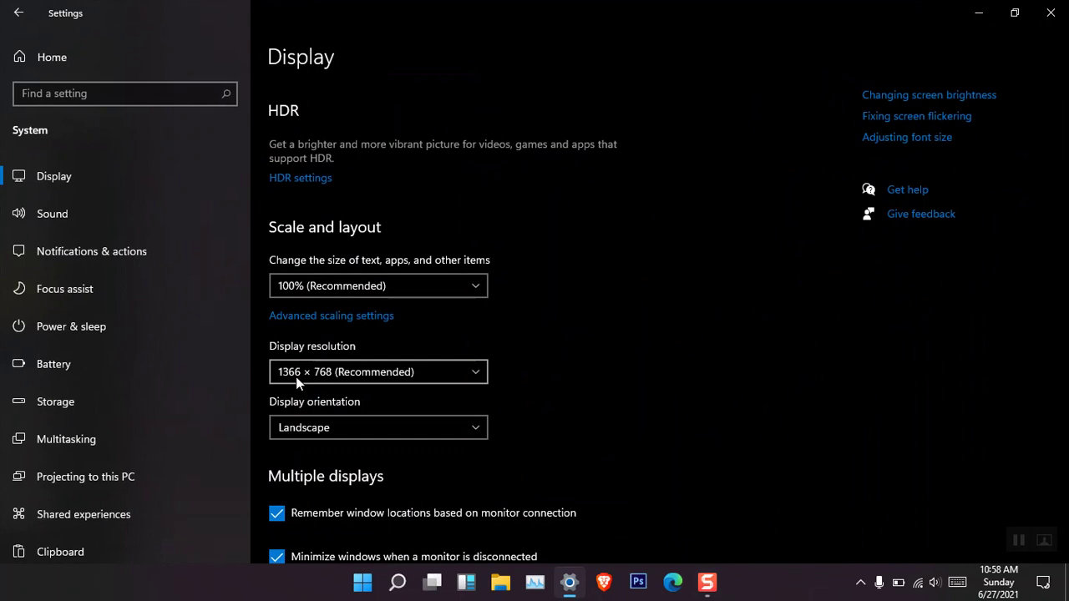
left_click(1050, 12)
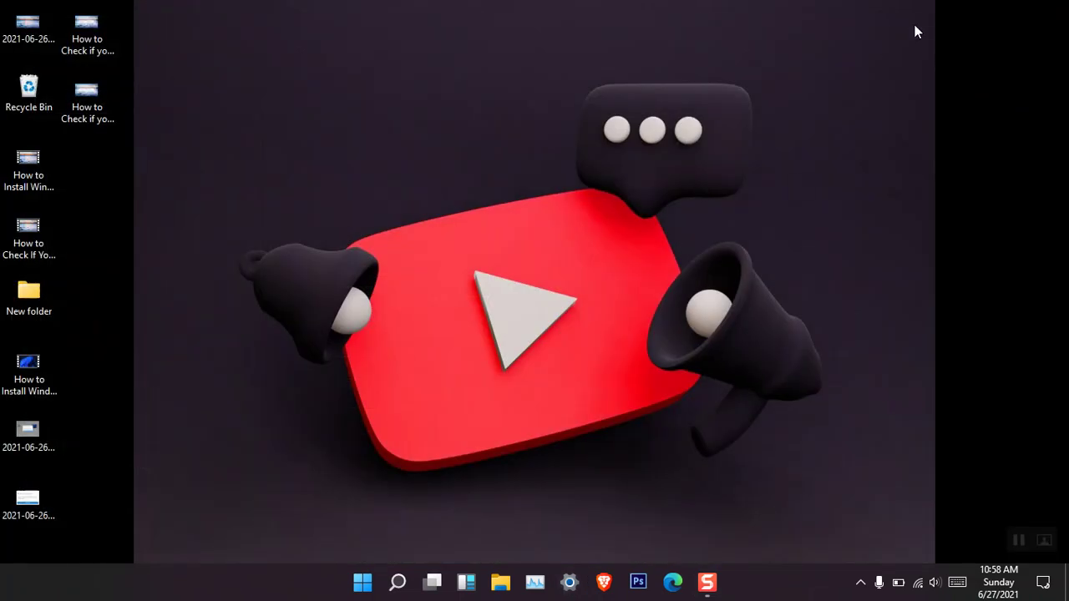
Return to the background settings, set the wallpaper's fit to Fill and choose the sunset beach picture
right_click(802, 112)
left_click(829, 280)
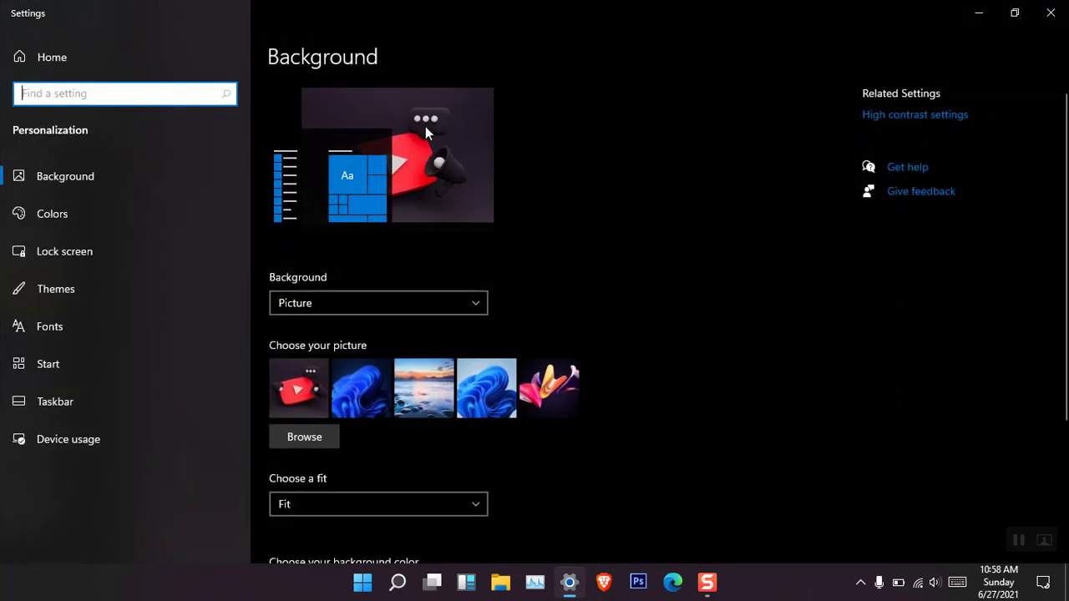
left_click(979, 13)
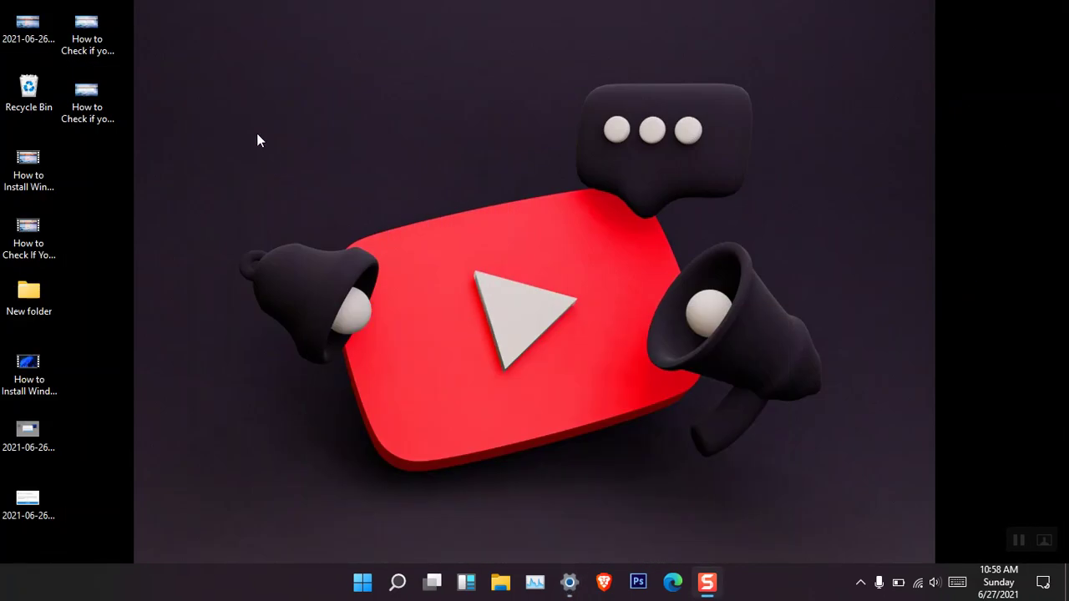
left_click(569, 582)
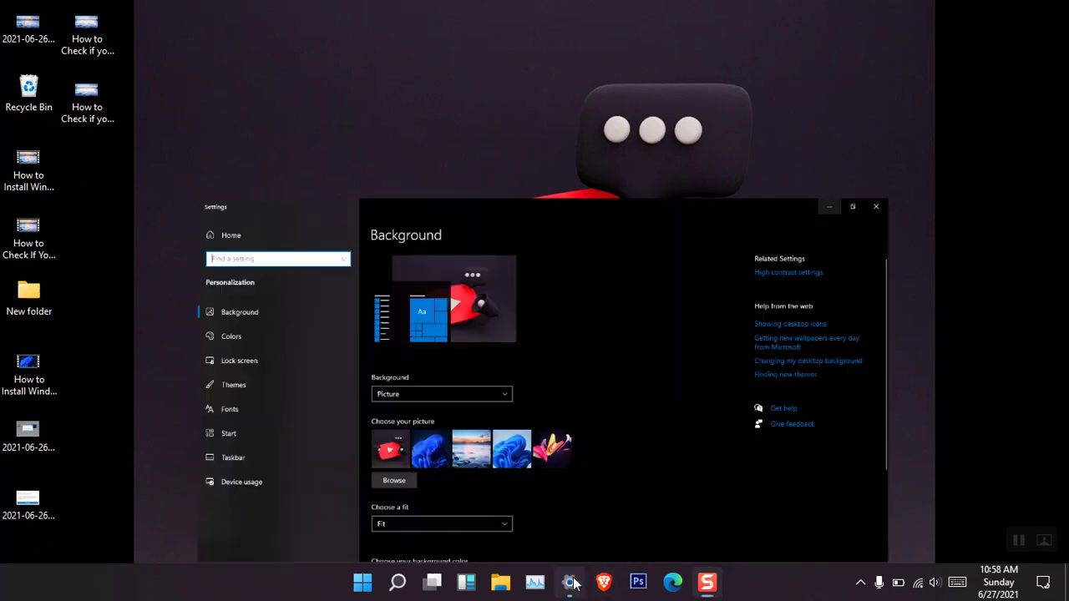
left_click(434, 504)
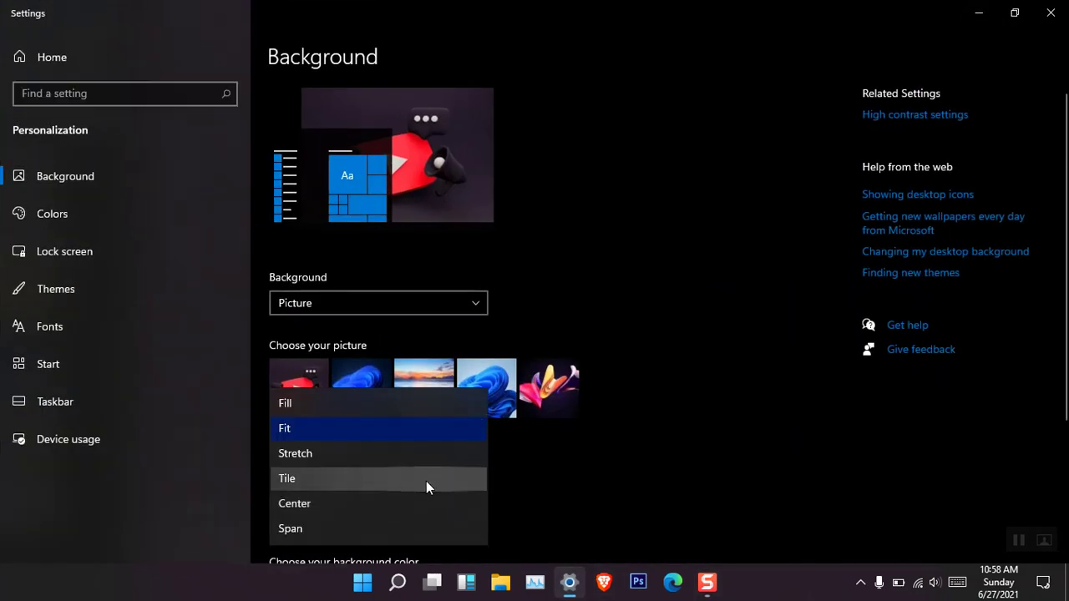
left_click(411, 406)
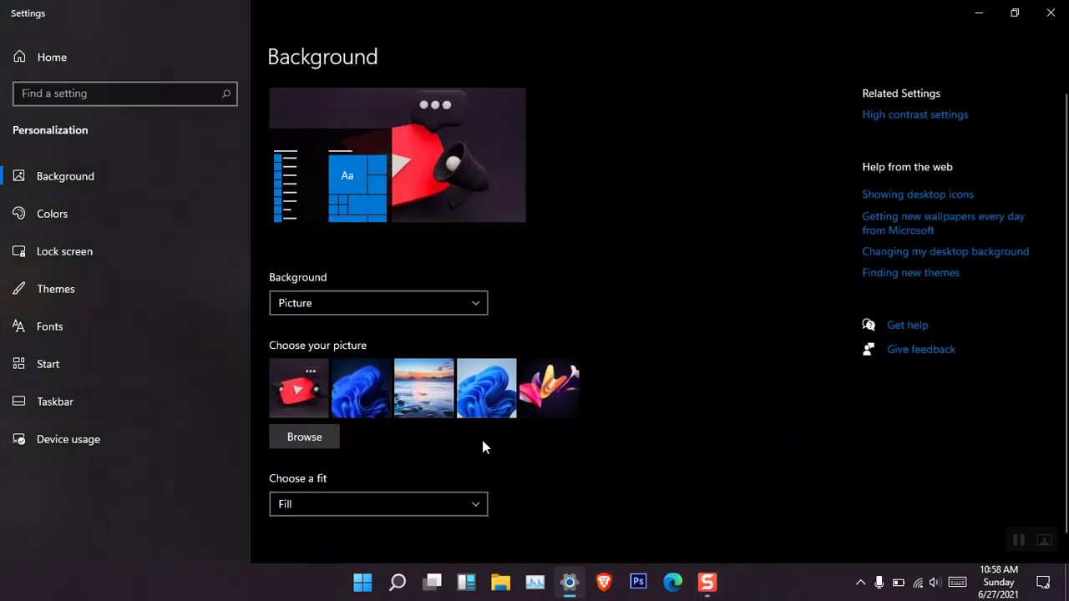
left_click(436, 389)
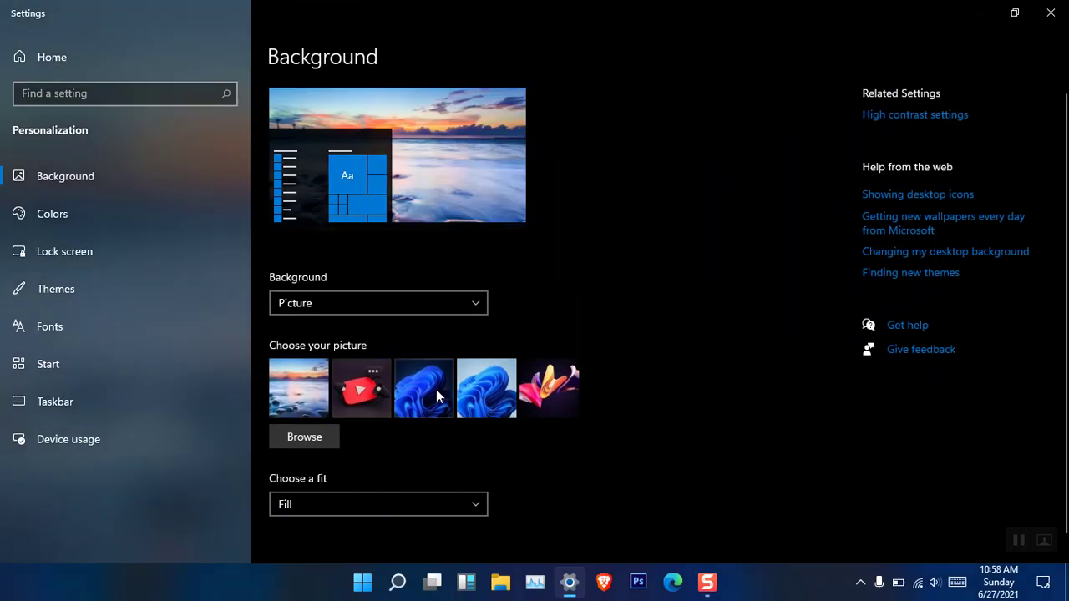
Change the background type to Solid color, pick orange and view it on the desktop
left_click(410, 307)
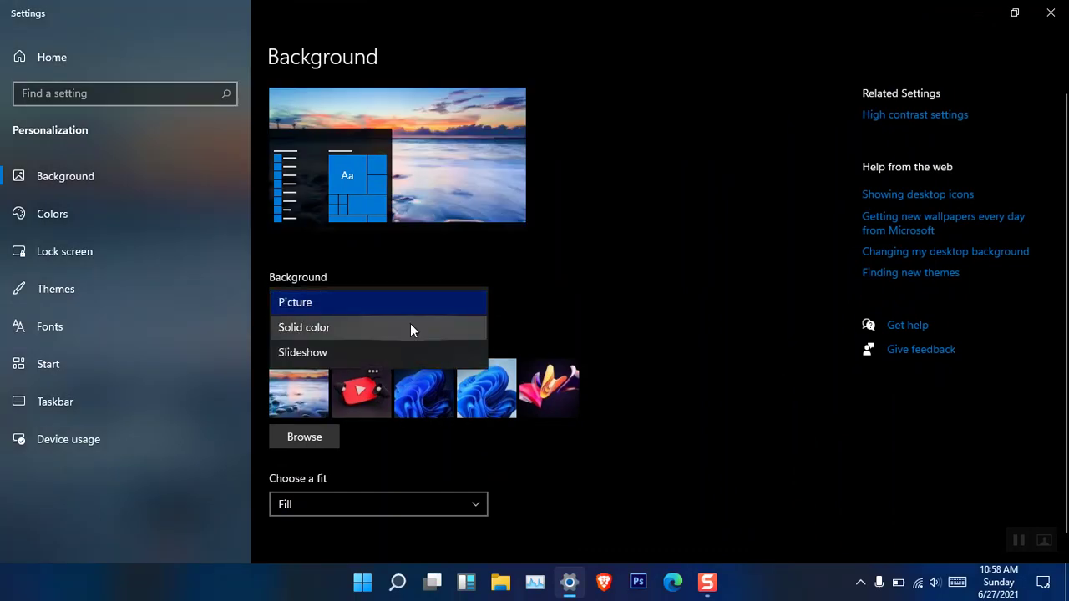
left_click(410, 328)
left_click(288, 399)
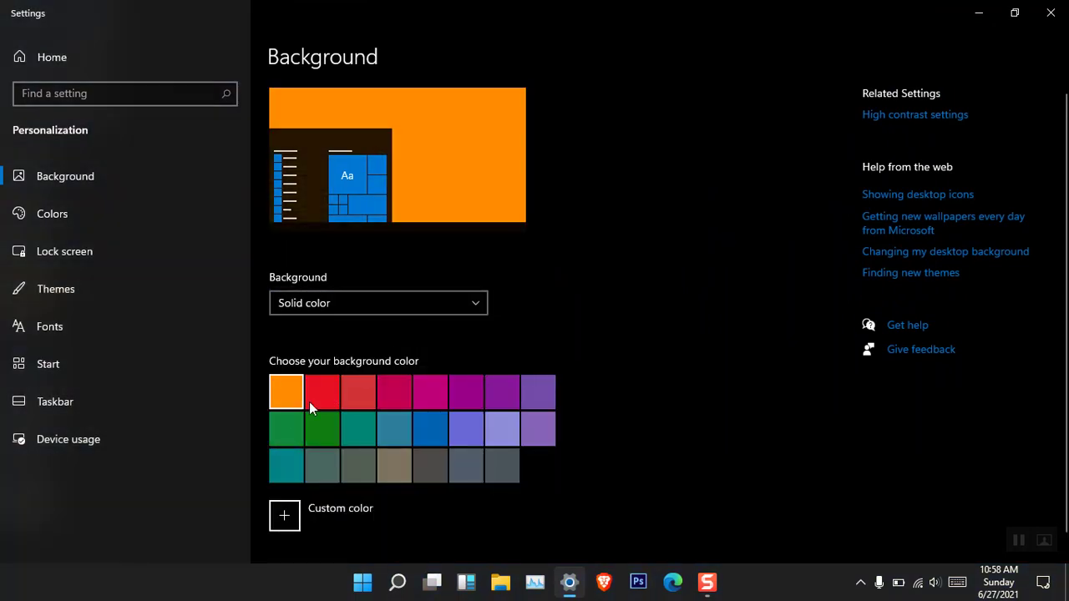
left_click(979, 11)
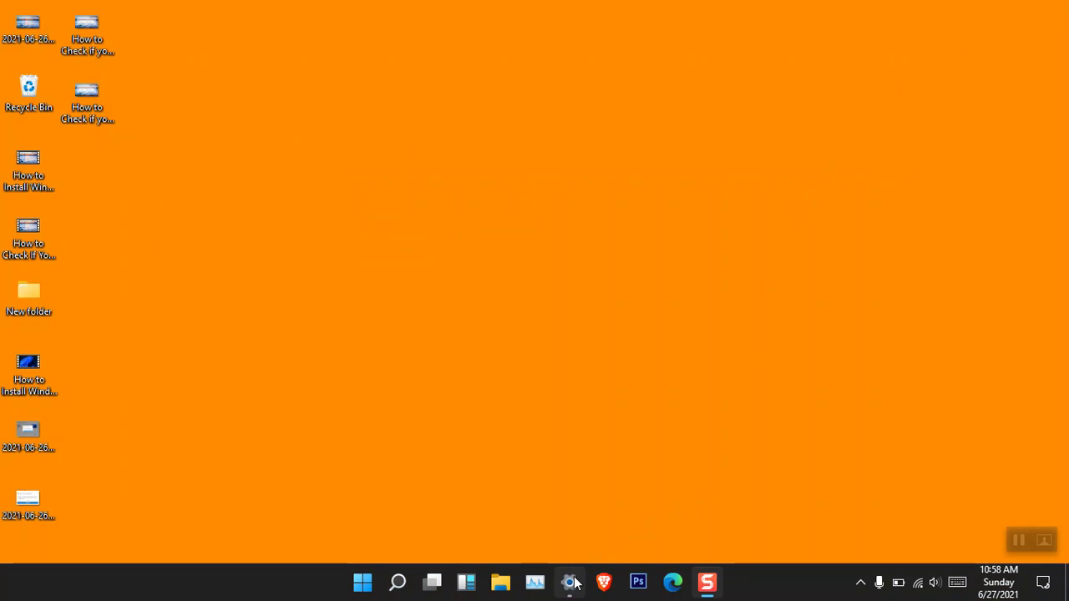
Reopen the background personalization settings, change the background type to Slideshow and maximize the window
right_click(743, 158)
left_click(785, 324)
left_click(545, 321)
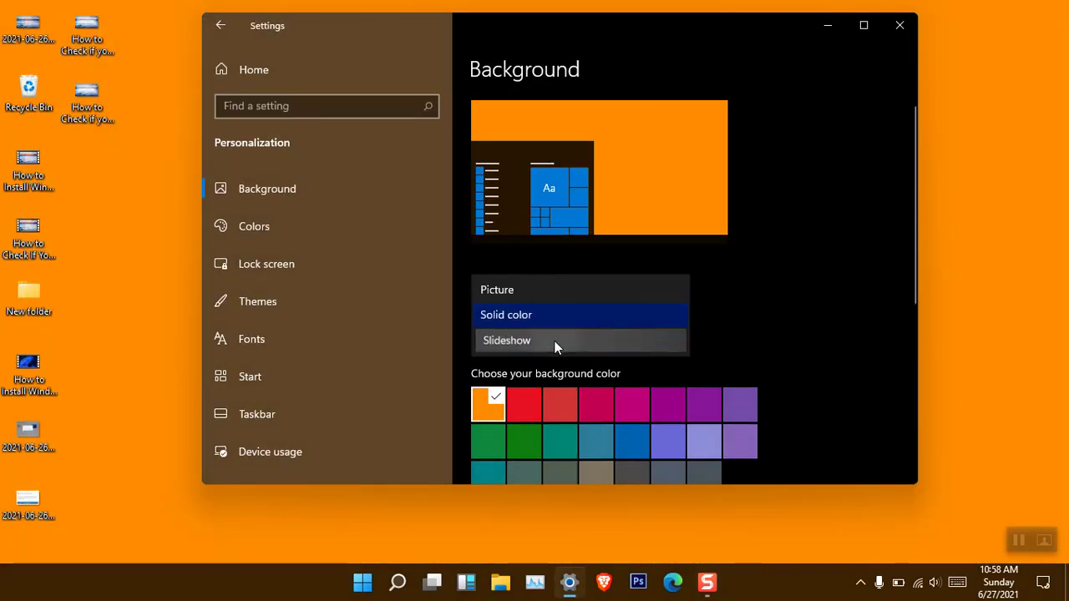
left_click(553, 343)
left_click(865, 25)
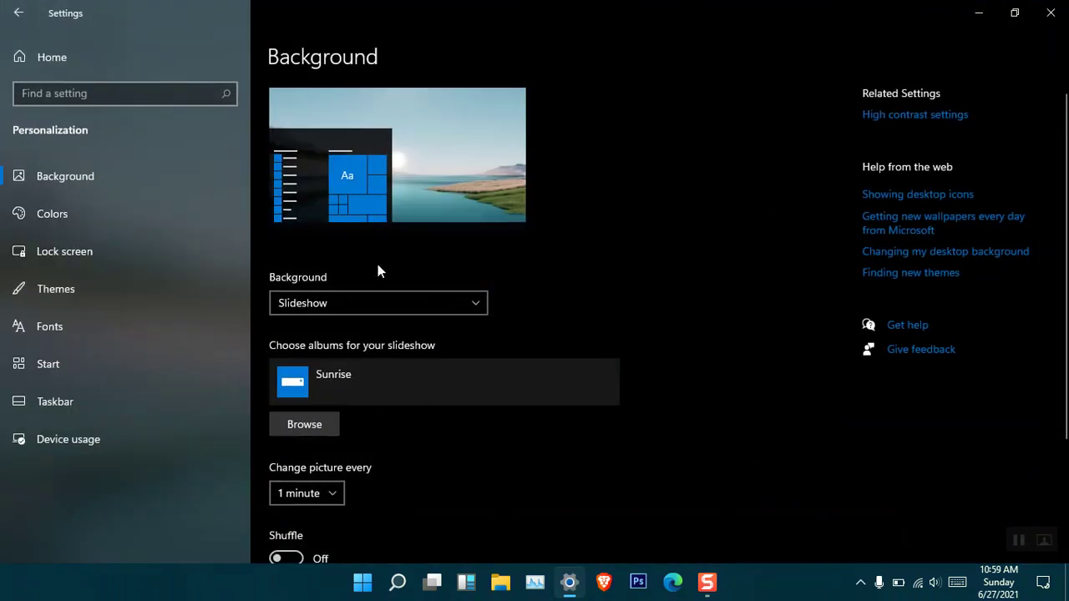
Open the slideshow's album folder chooser, cancel it and view the remaining slideshow options
left_click(320, 427)
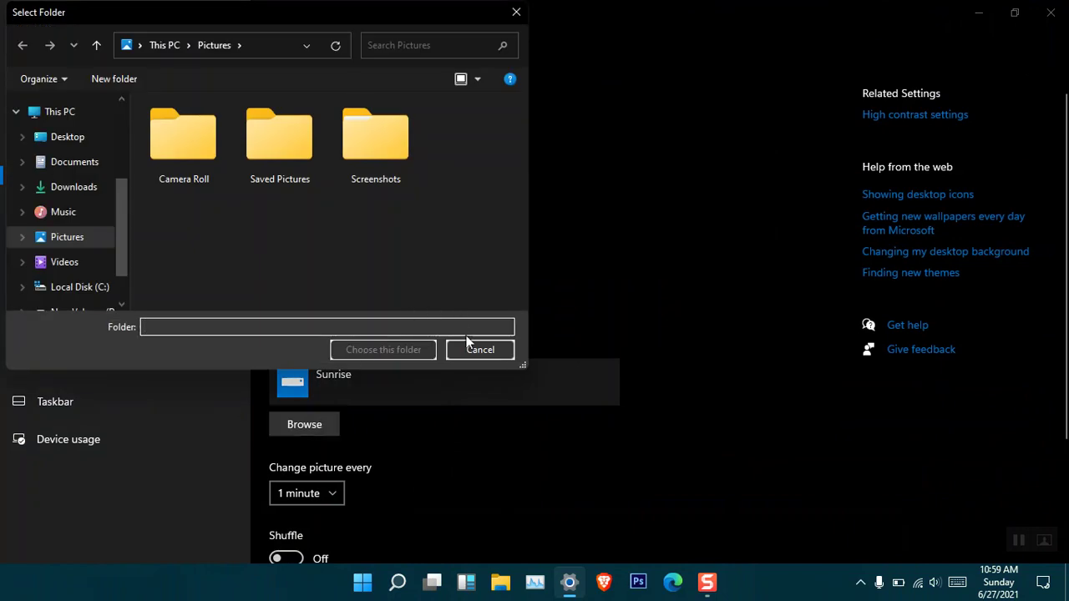
left_click(469, 349)
scroll(350, 309, "down", 2)
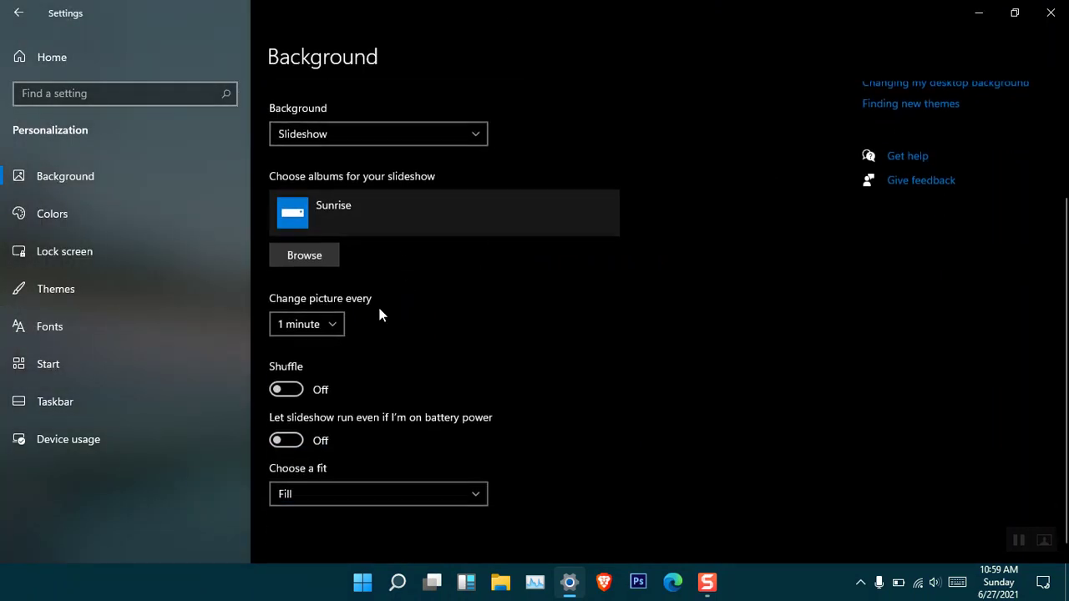
Choose the Media folder on New Volume (D:) as the slideshow's album
left_click(330, 259)
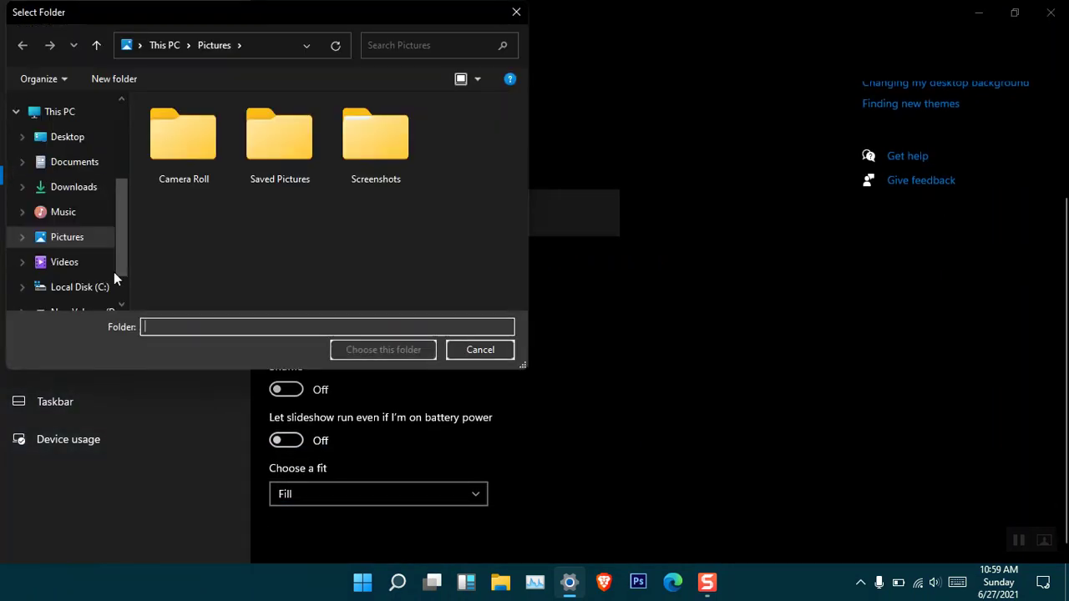
scroll(113, 271, "down", 1)
left_click(67, 284)
left_click(183, 160)
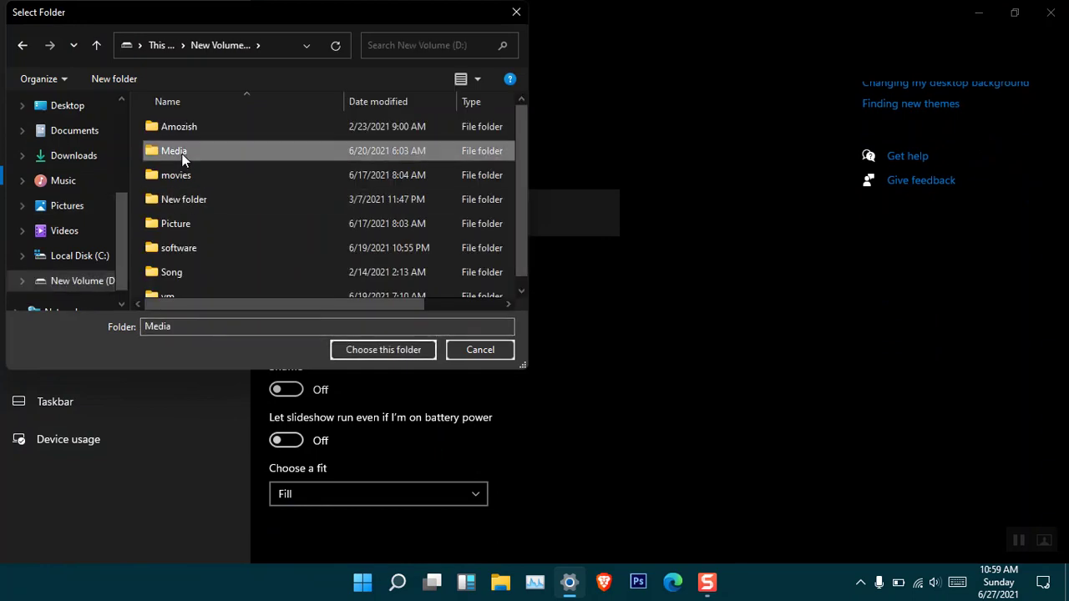
left_click(350, 350)
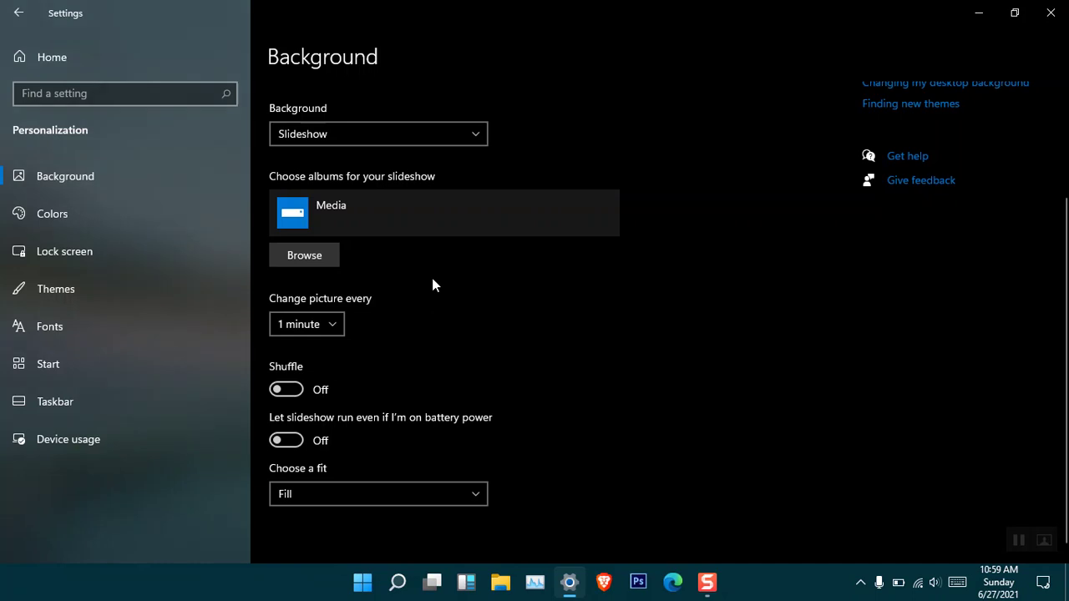
Minimize the settings window and advance the desktop slideshow to the next background twice
left_click(977, 11)
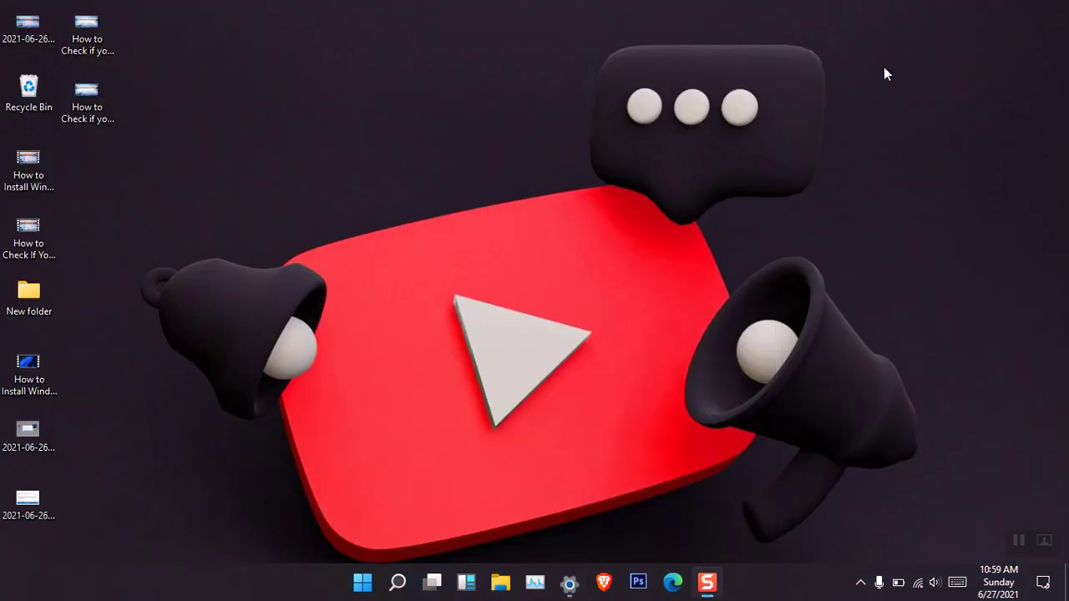
right_click(586, 152)
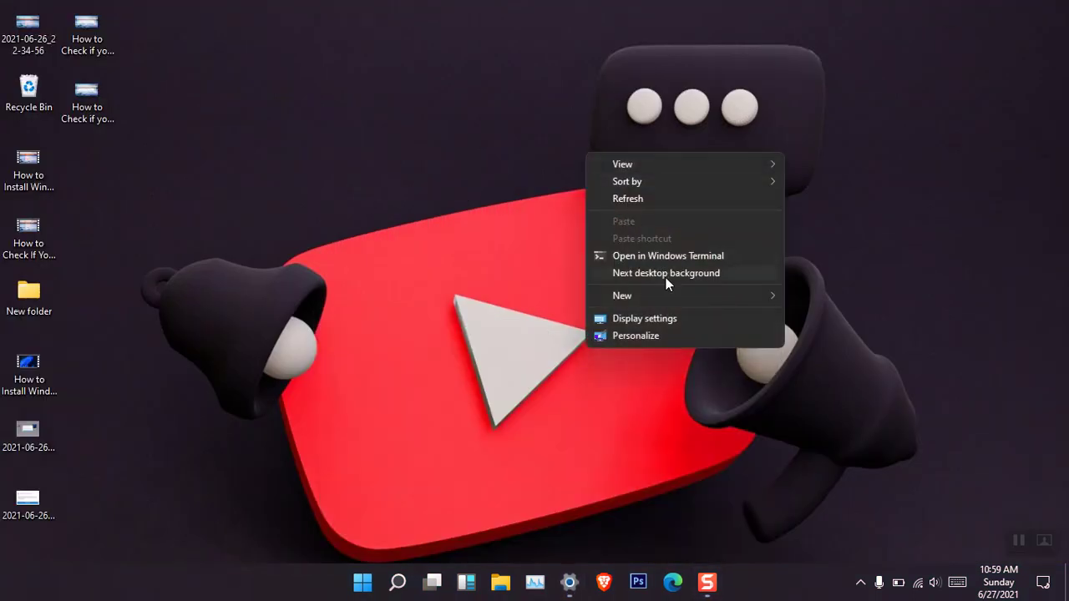
left_click(724, 275)
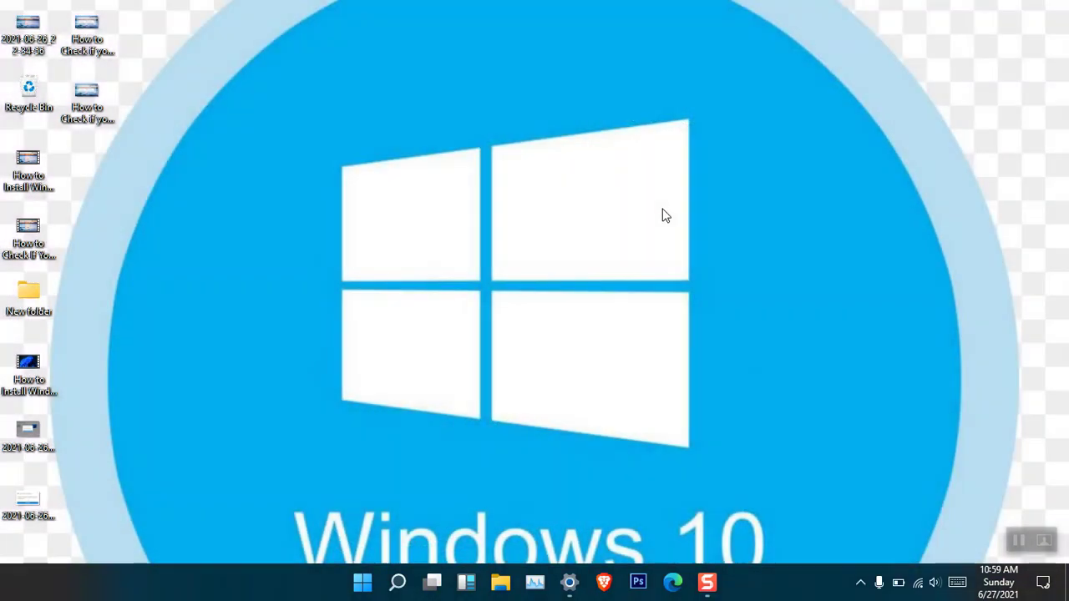
right_click(662, 209)
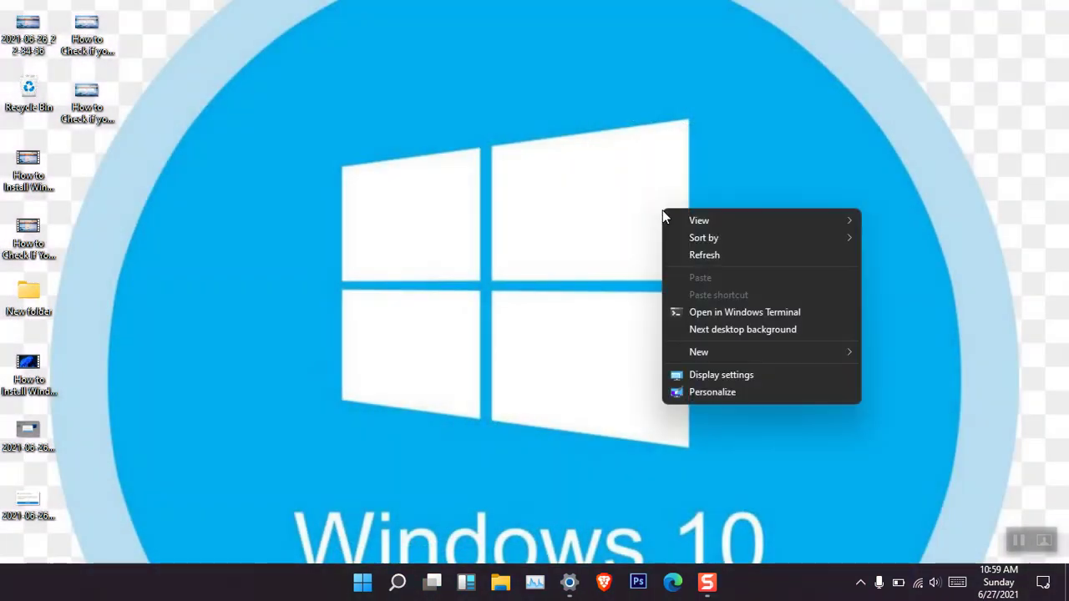
left_click(717, 330)
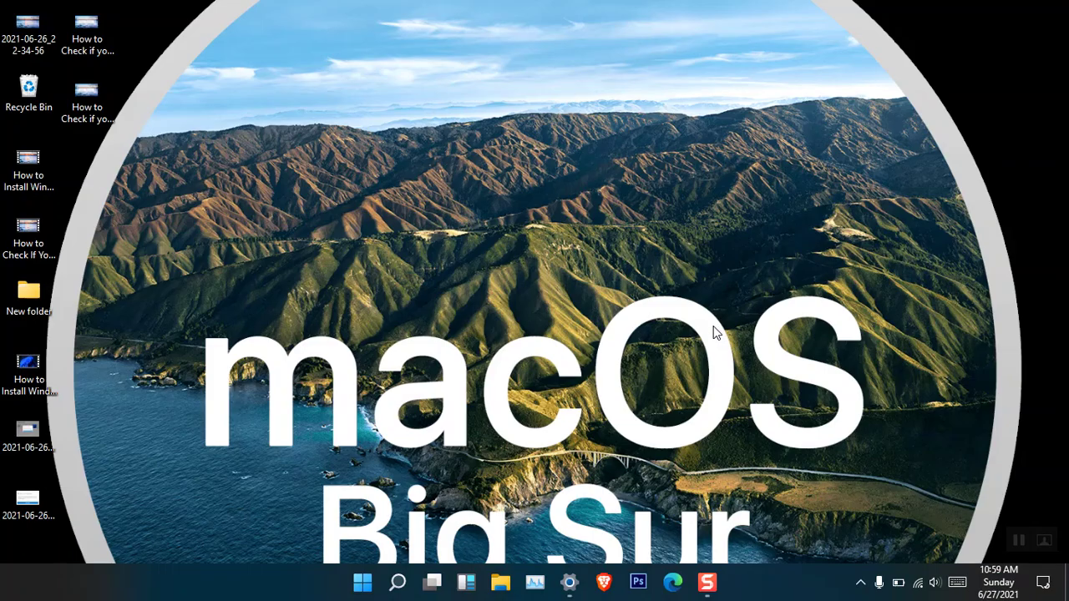
Reopen the background settings, set the slideshow's fit to Fit and view it on the desktop
left_click(569, 582)
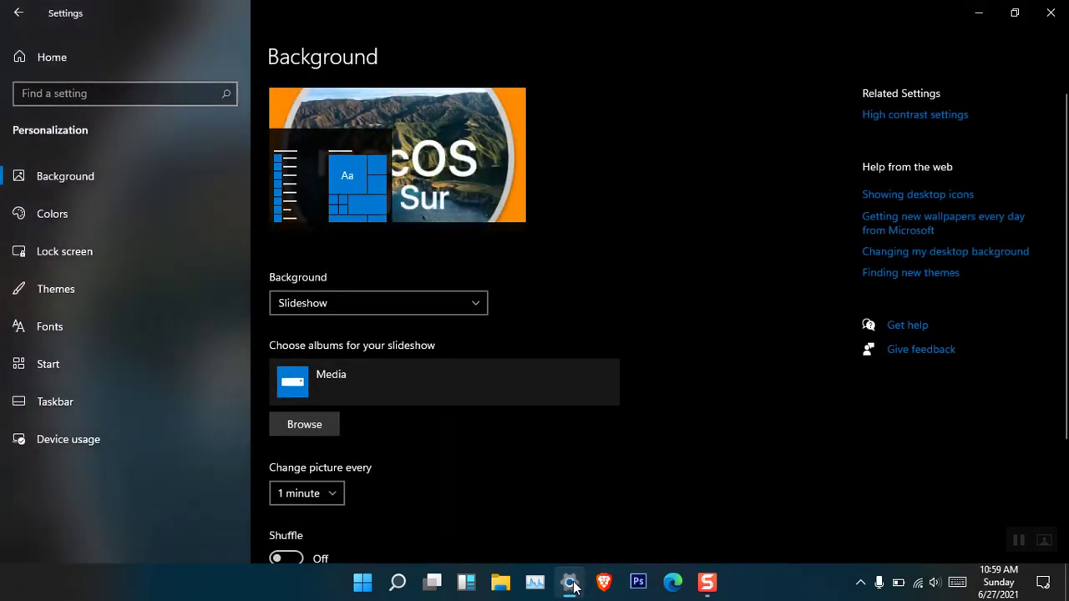
scroll(444, 444, "down", 2)
scroll(410, 432, "down", 2)
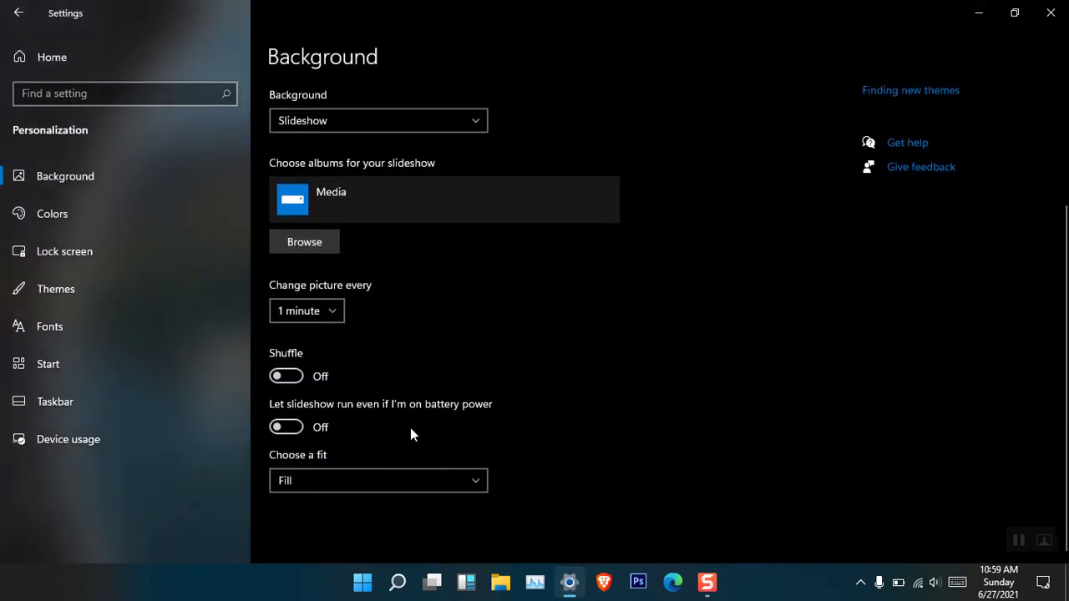
left_click(320, 482)
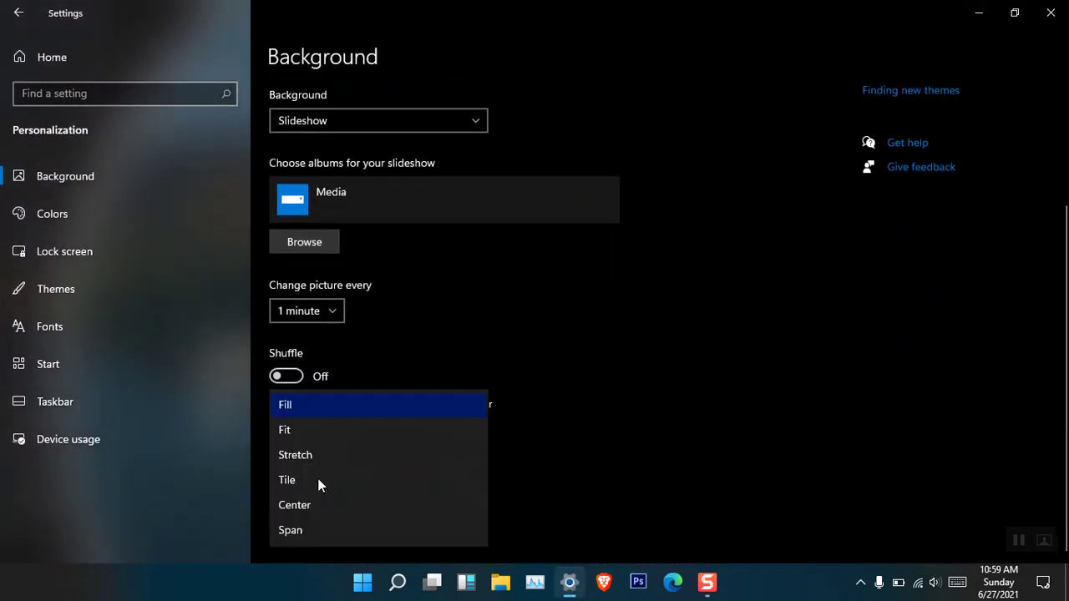
left_click(318, 428)
left_click(978, 13)
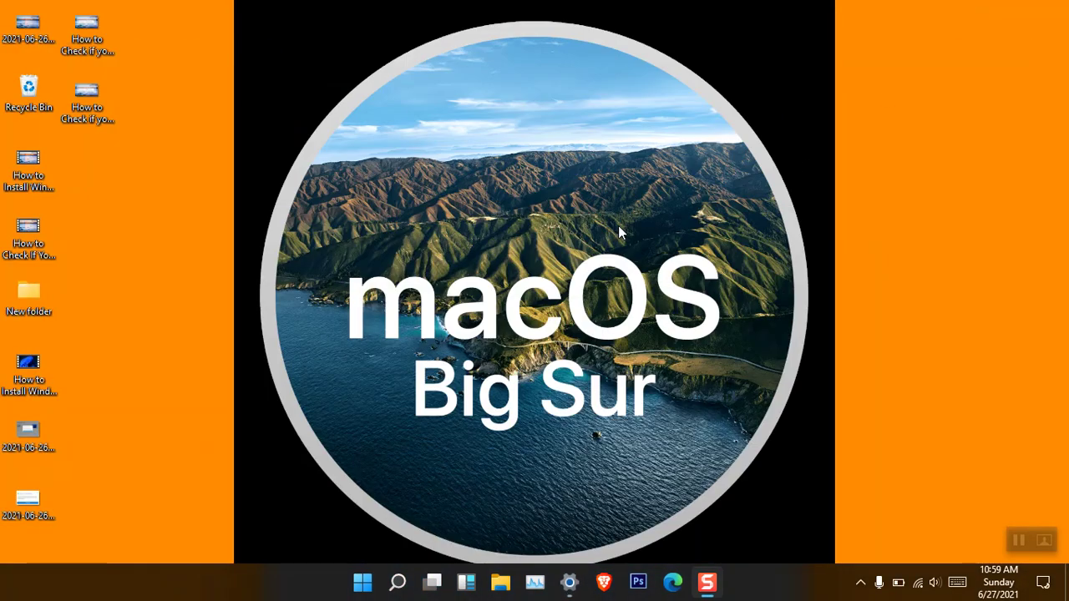
Return to the background settings and set the slideshow to change its picture every 1 minute
left_click(569, 581)
scroll(437, 404, "down", 2)
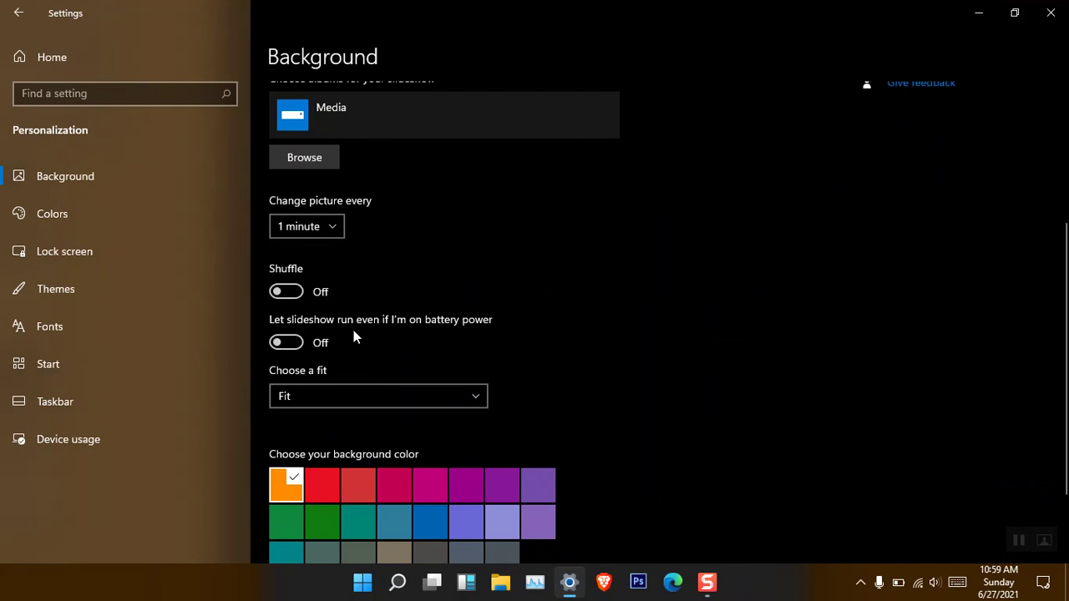
left_click(309, 225)
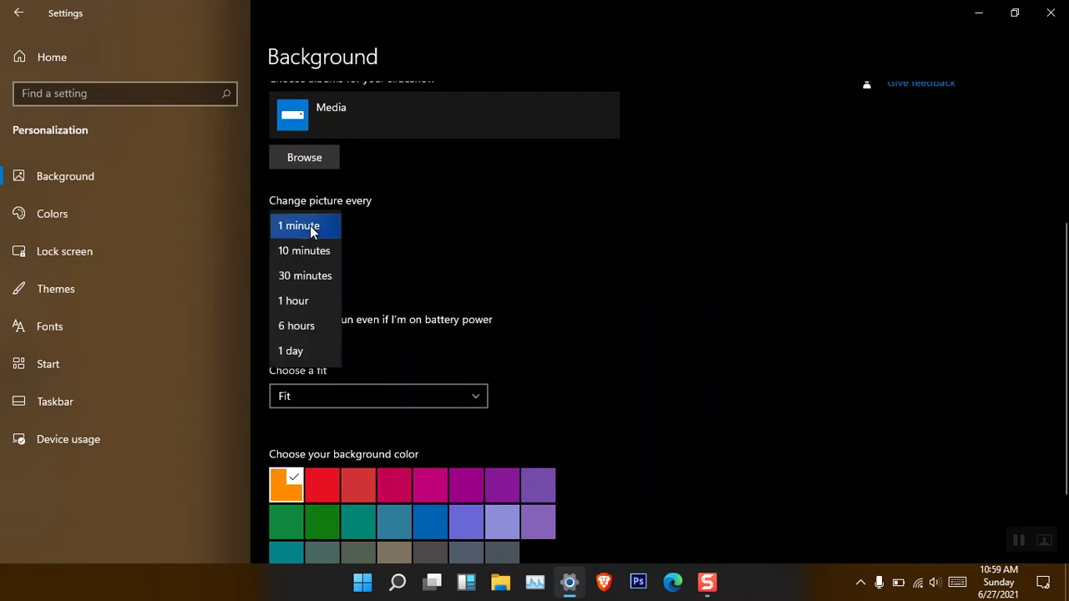
left_click(310, 226)
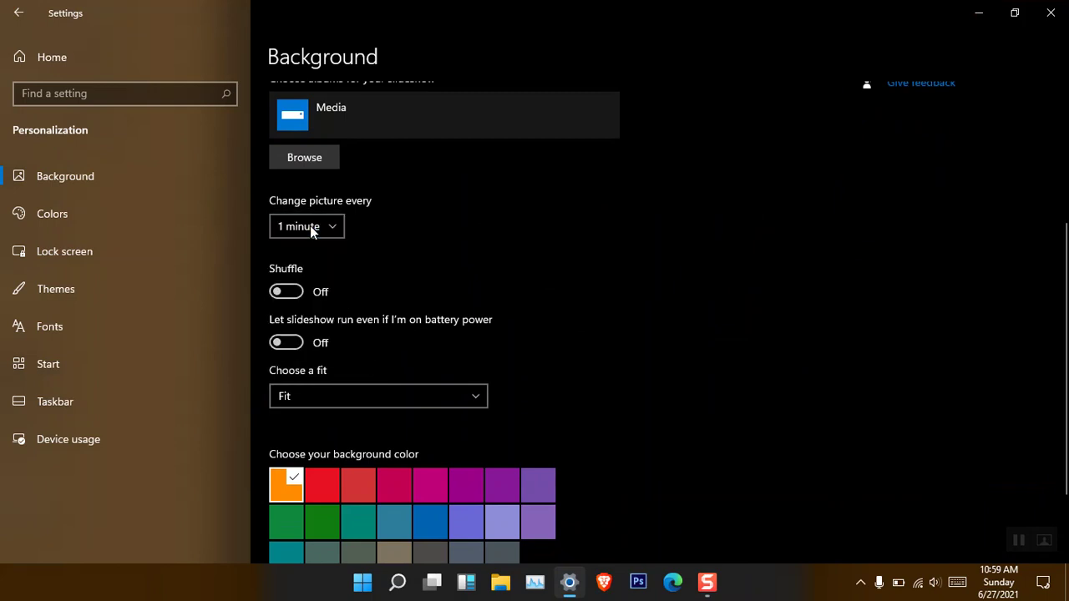
Switch running the slideshow on battery power on and off again, and briefly view the notification and quick action area
left_click(289, 347)
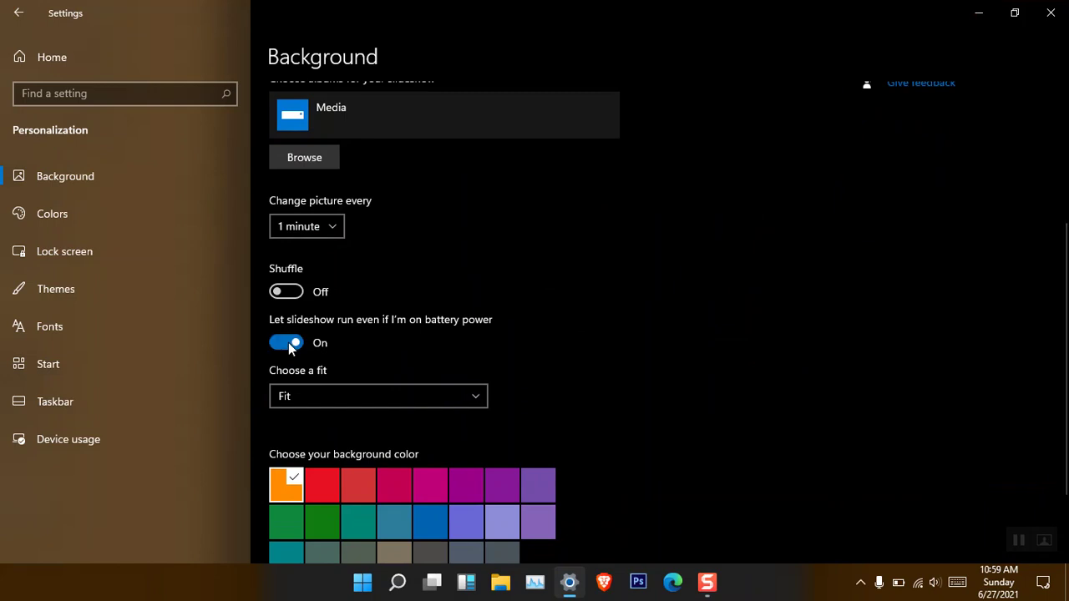
left_click(289, 347)
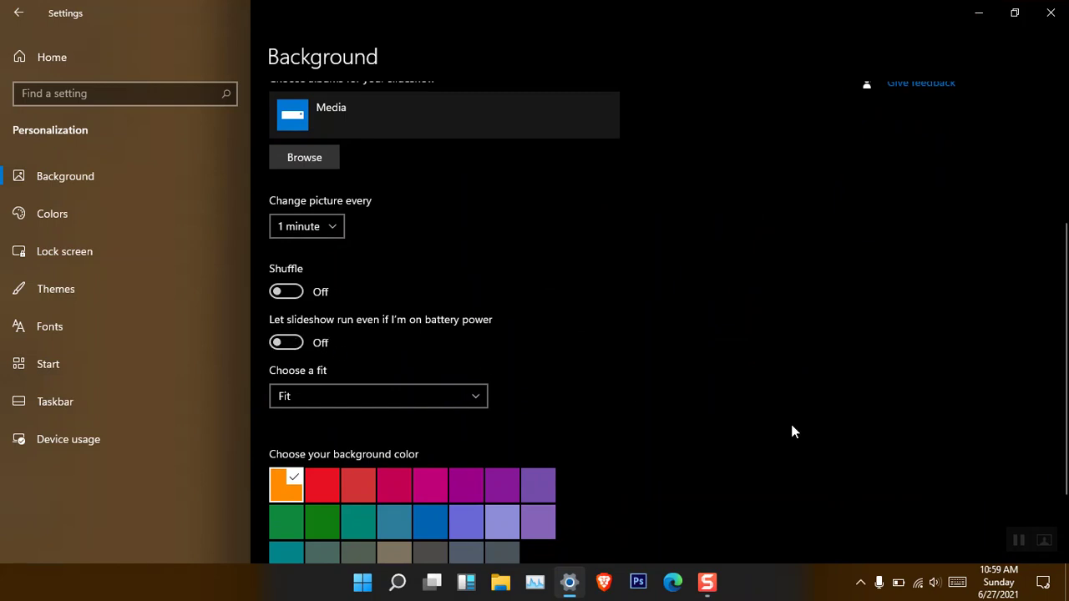
left_click(1044, 590)
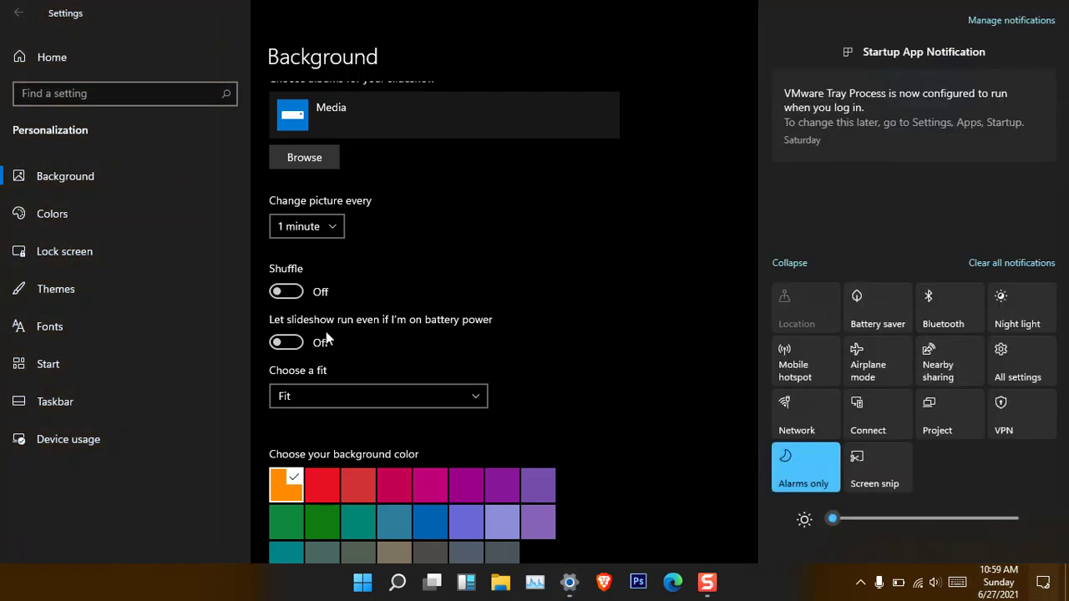
left_click(531, 288)
Change the background type to Picture and choose the sunset beach picture
scroll(530, 284, "up", 3)
left_click(396, 289)
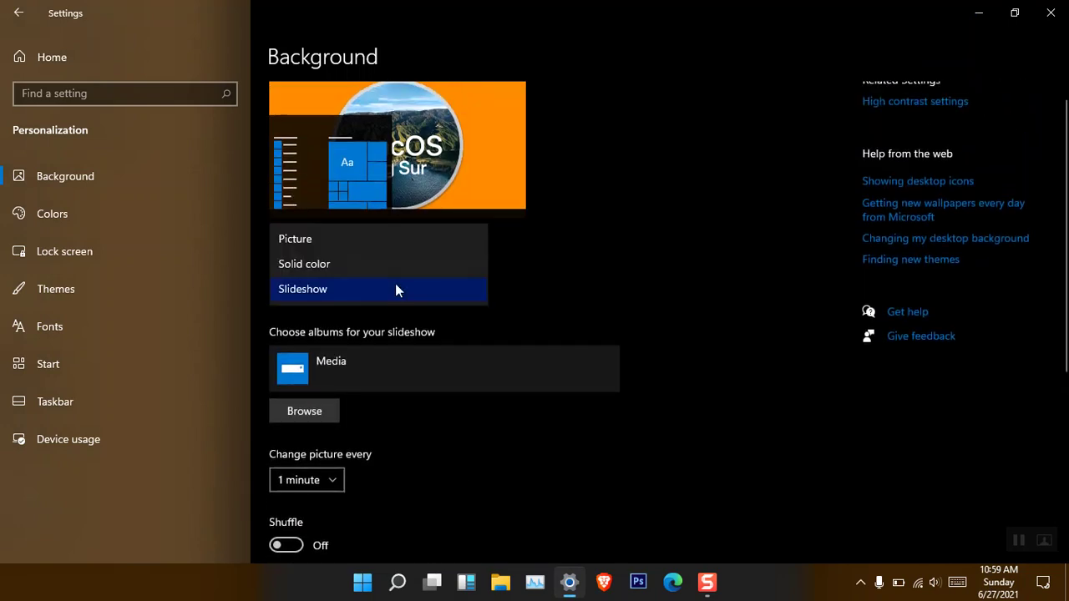
left_click(395, 244)
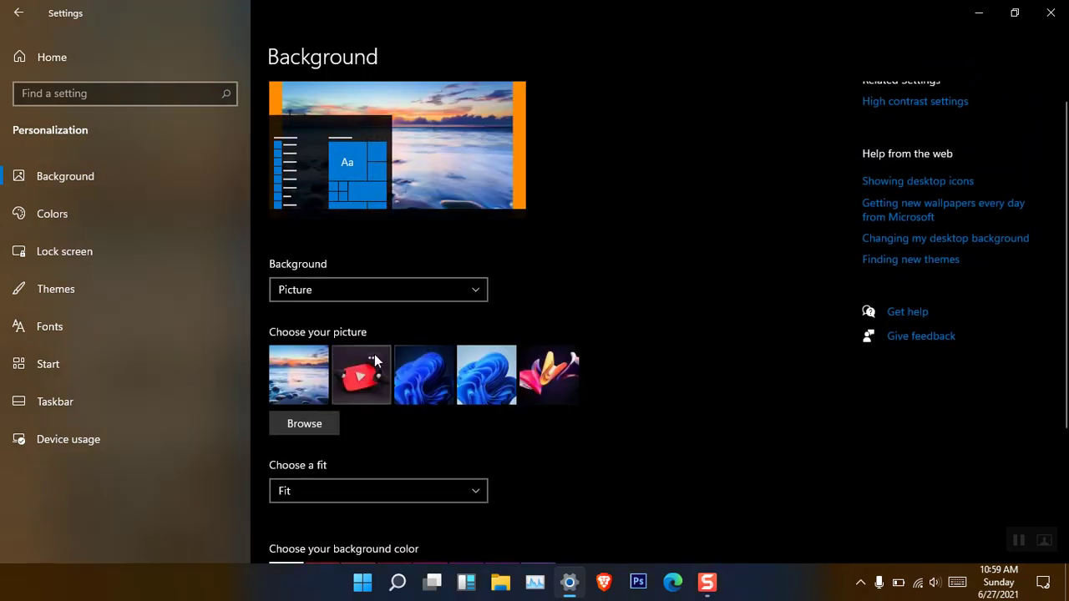
left_click(312, 375)
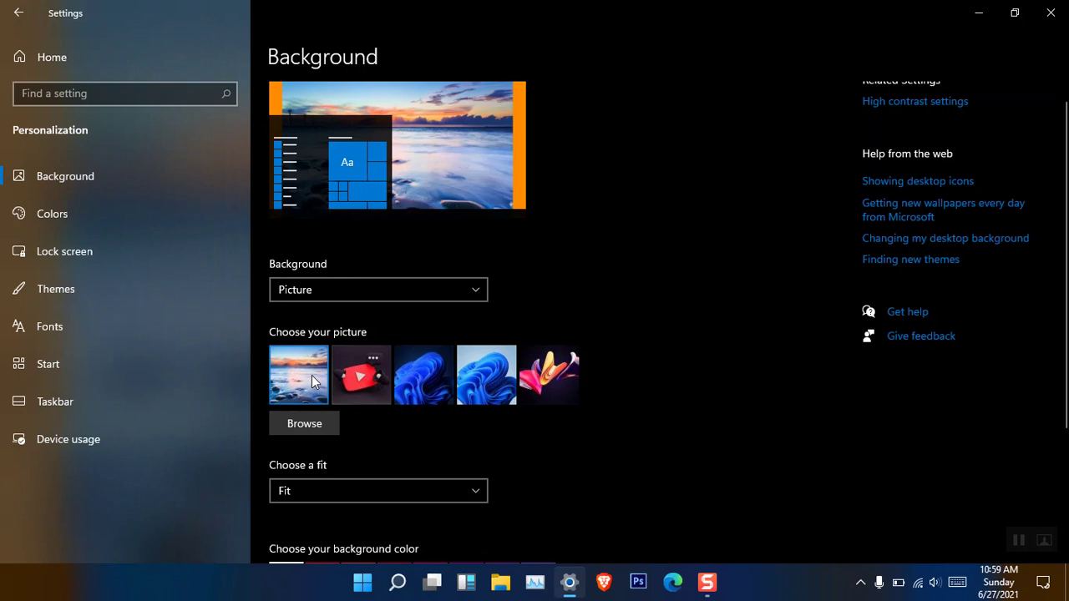
Set the picture's fit to Fill and view the wallpaper on the desktop
scroll(408, 296, "down", 3)
left_click(393, 278)
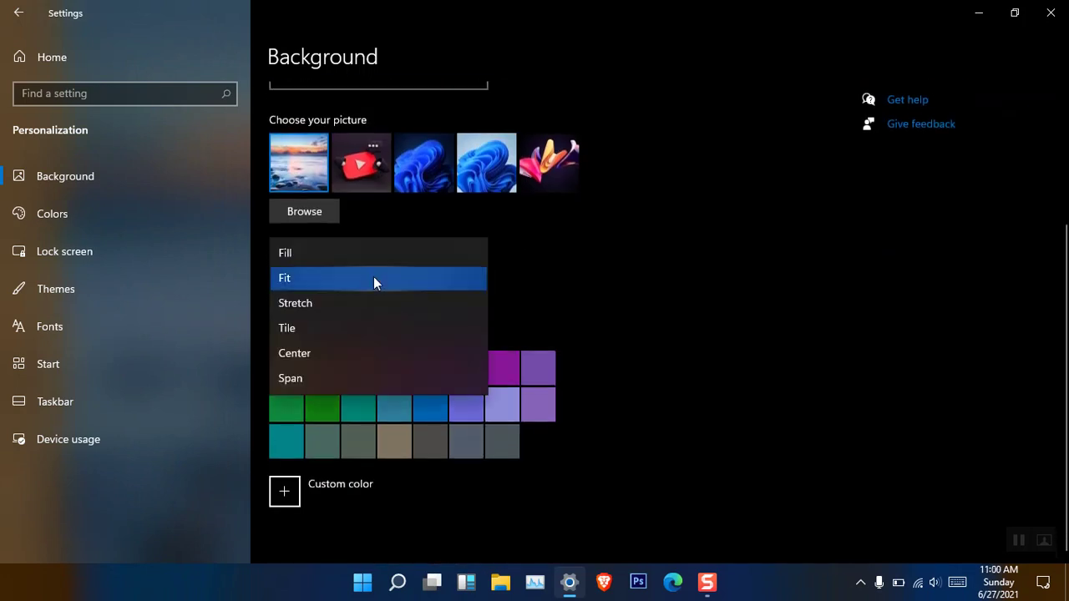
left_click(374, 252)
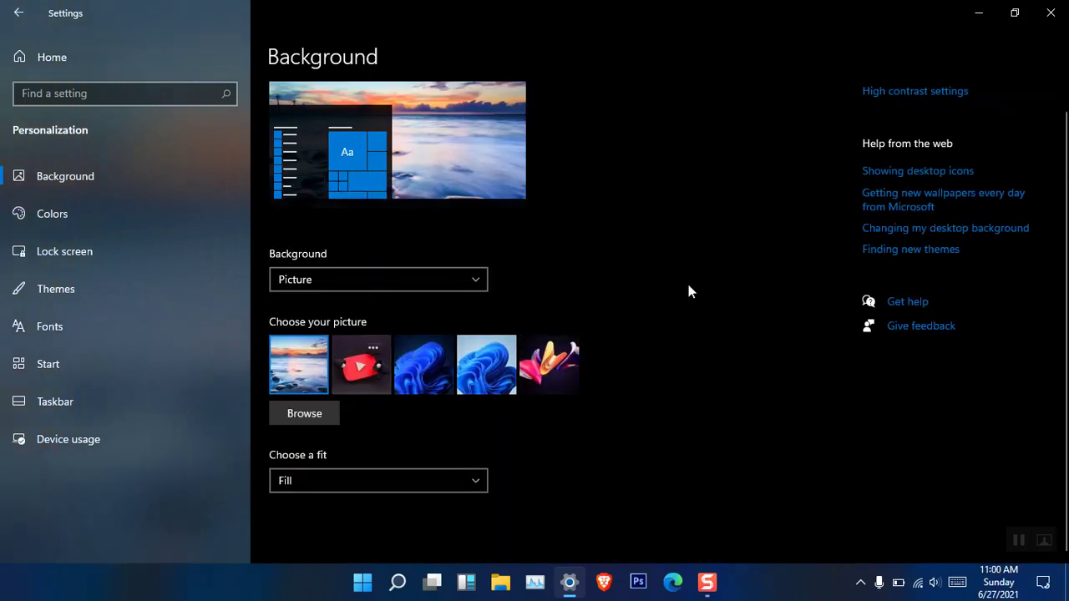
scroll(764, 213, "up", 1)
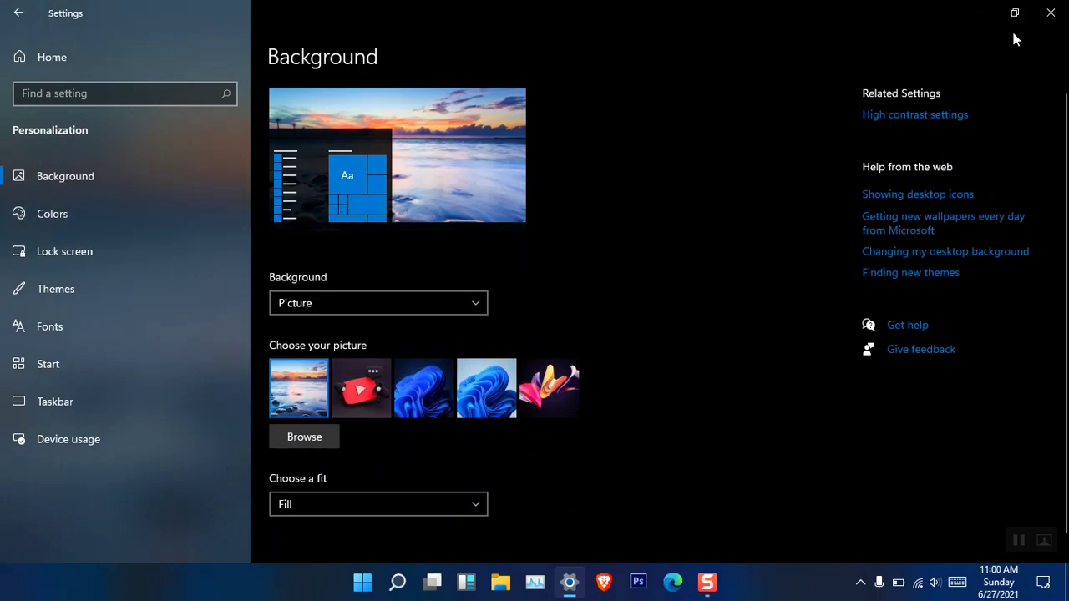
left_click(978, 13)
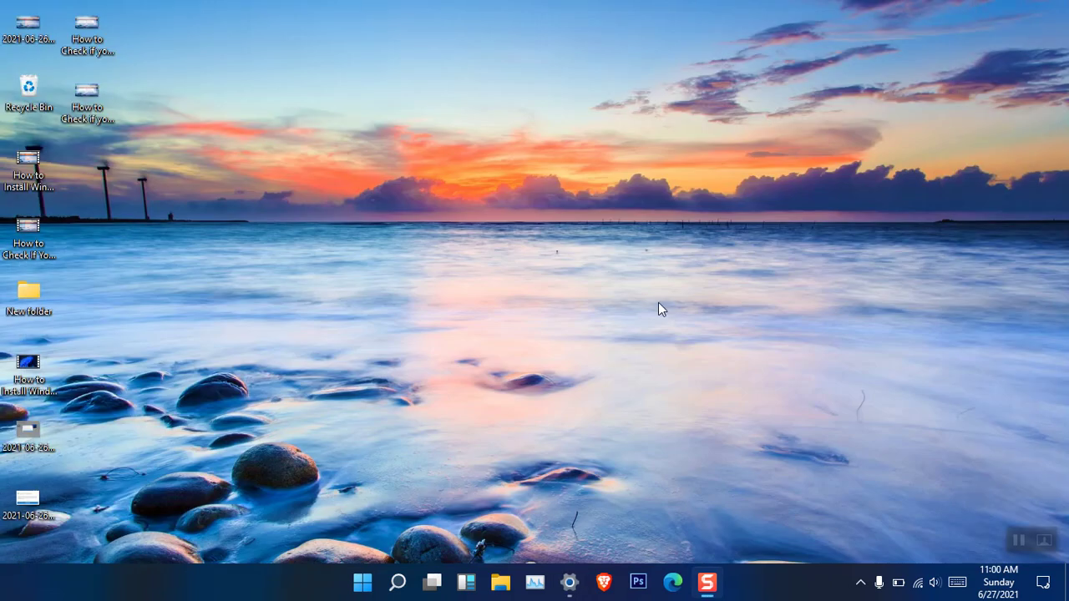
Open File Explorer and Microsoft Edge over the wallpaper, minimize Edge and close File Explorer
left_click(510, 587)
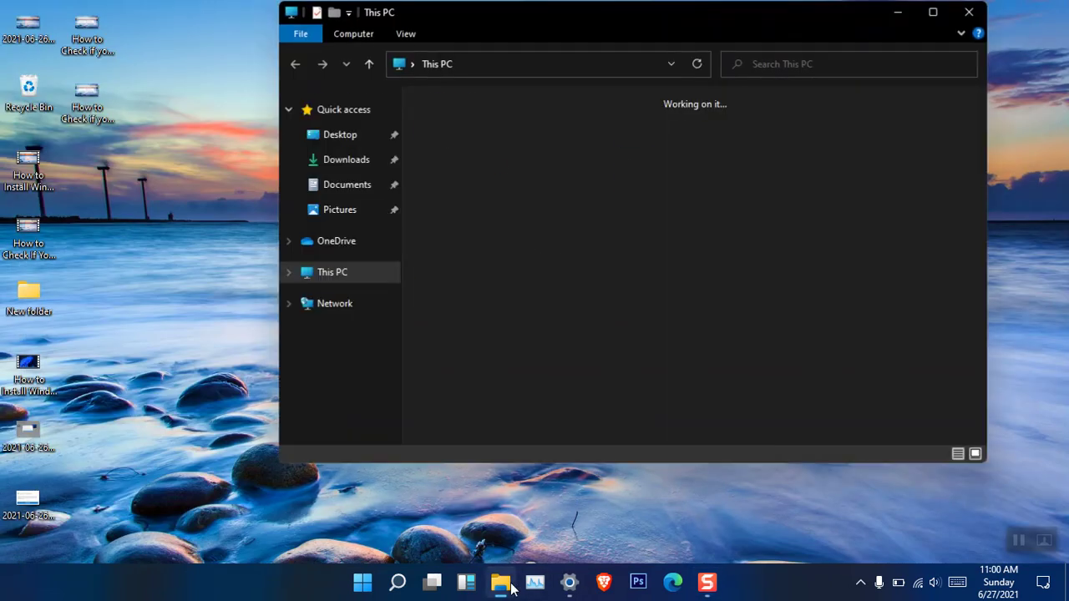
left_click_drag(716, 30, 628, 80)
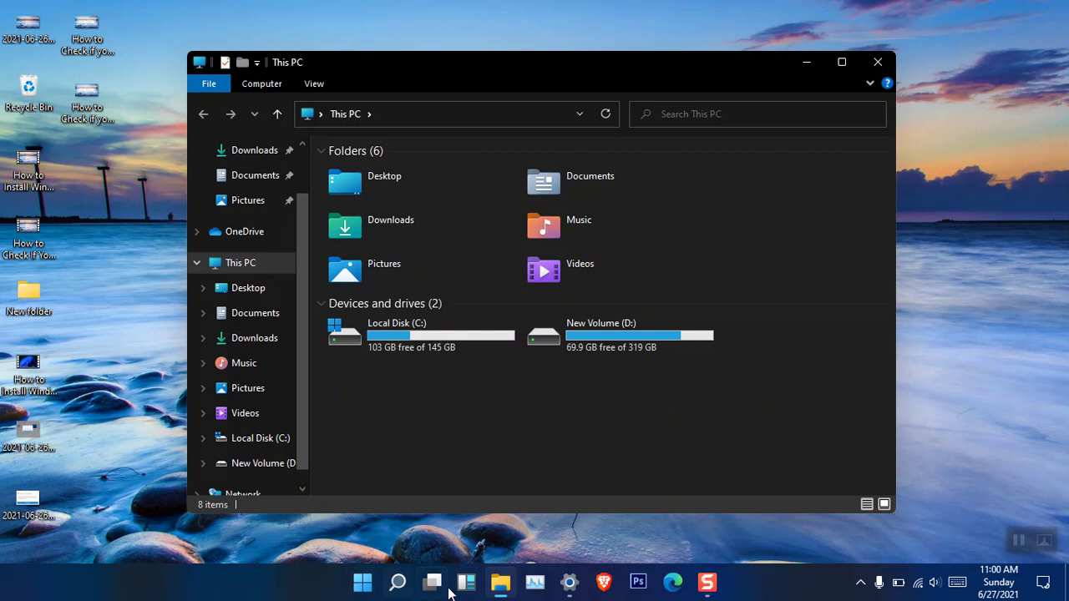
left_click(363, 582)
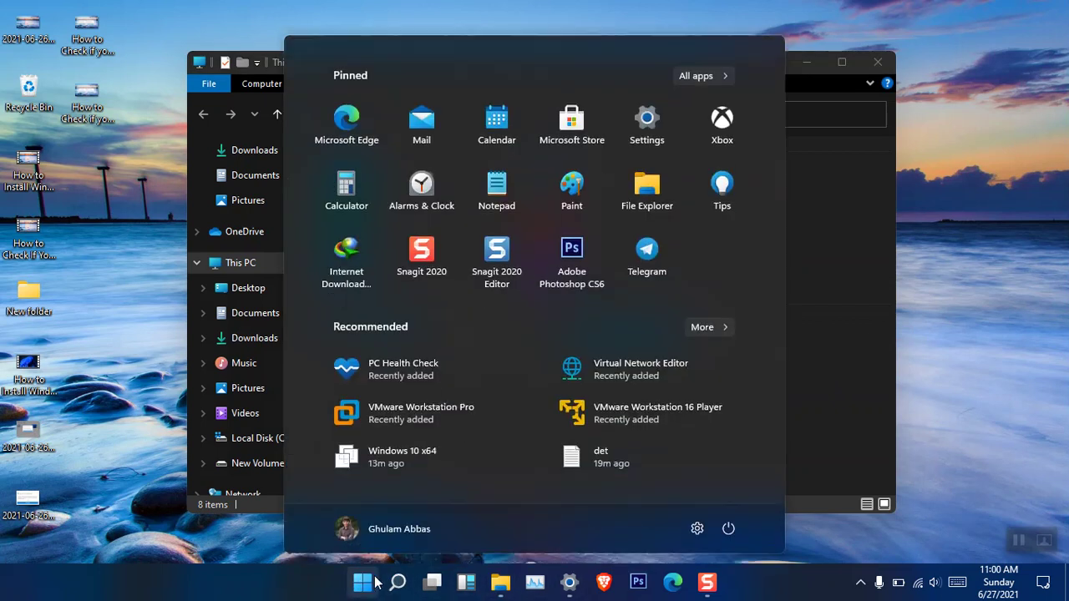
left_click(361, 118)
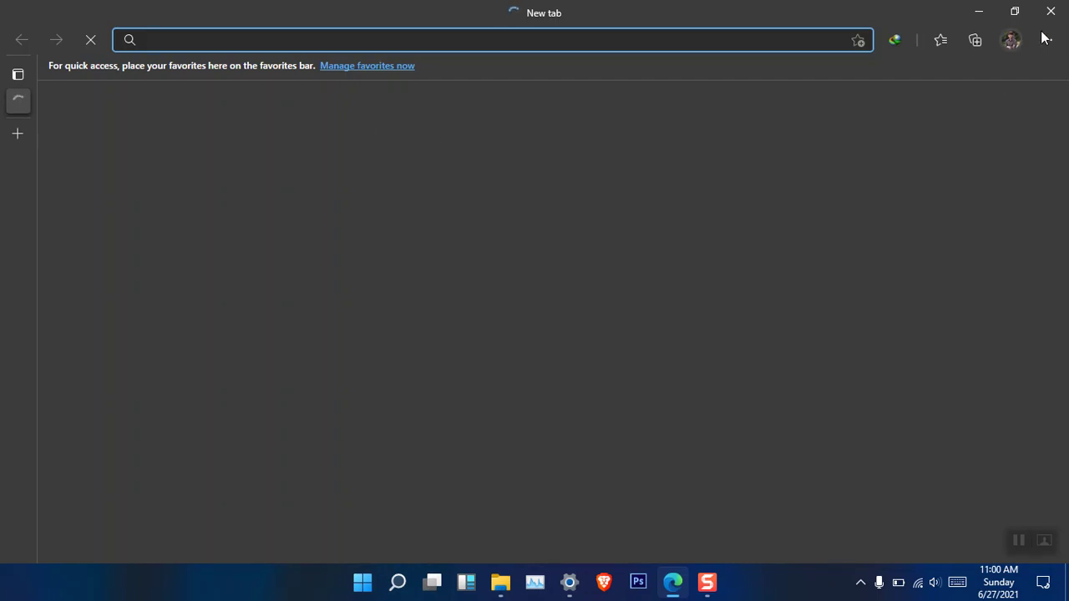
left_click(972, 10)
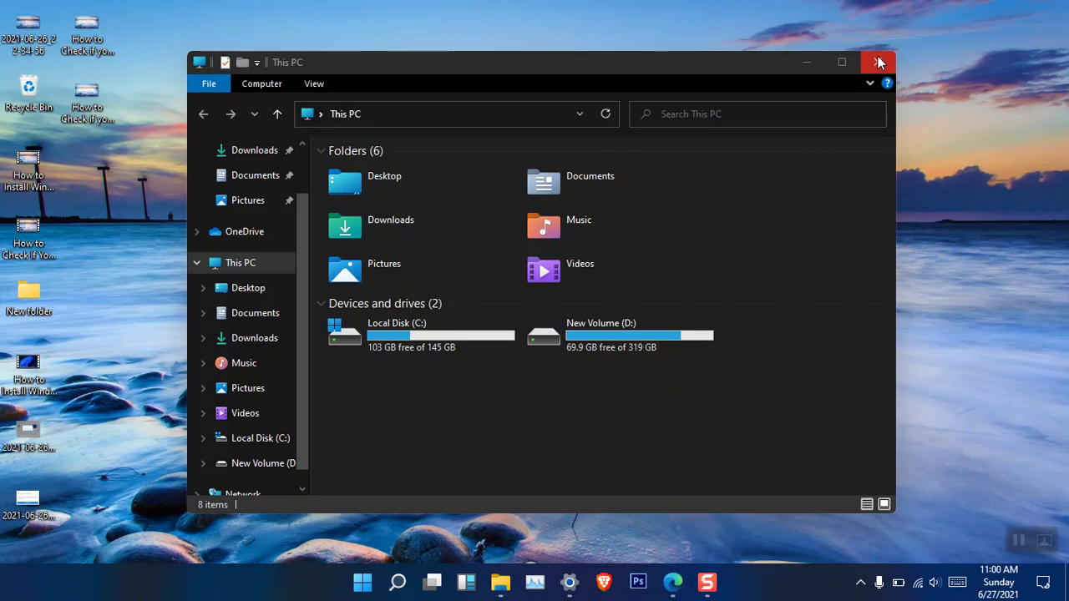
left_click(878, 56)
Open the desktop's personalization settings and look through the available themes on the Themes page
right_click(688, 216)
left_click(731, 382)
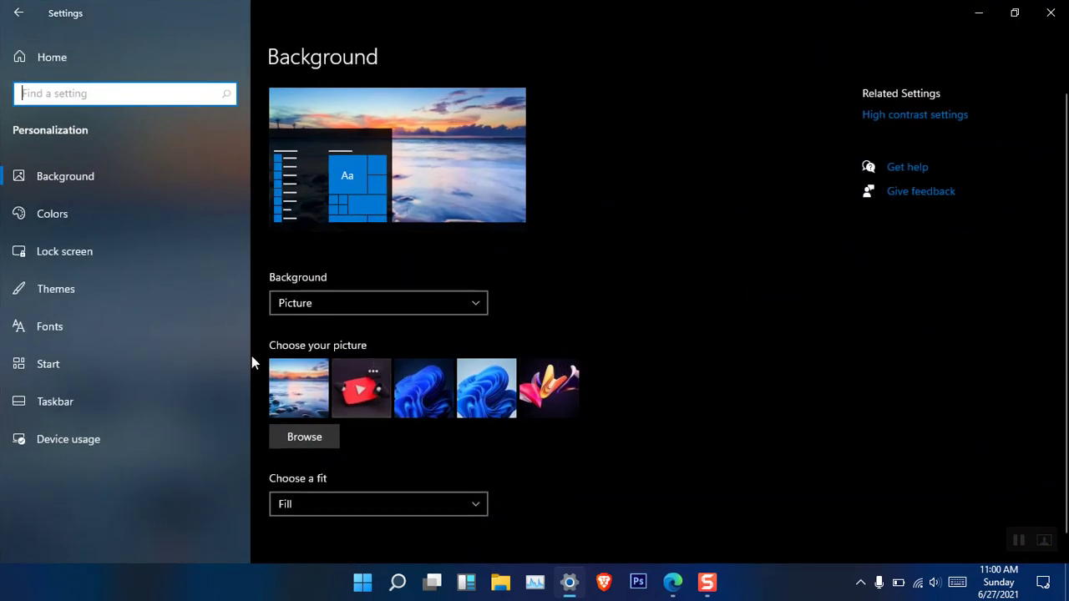
left_click(132, 292)
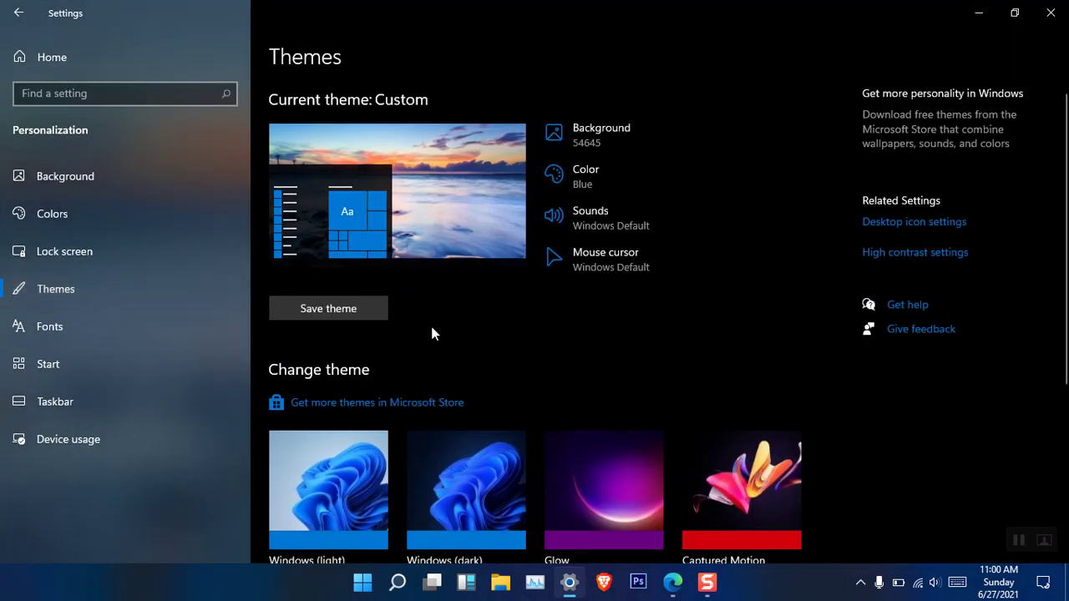
scroll(431, 333, "down", 2)
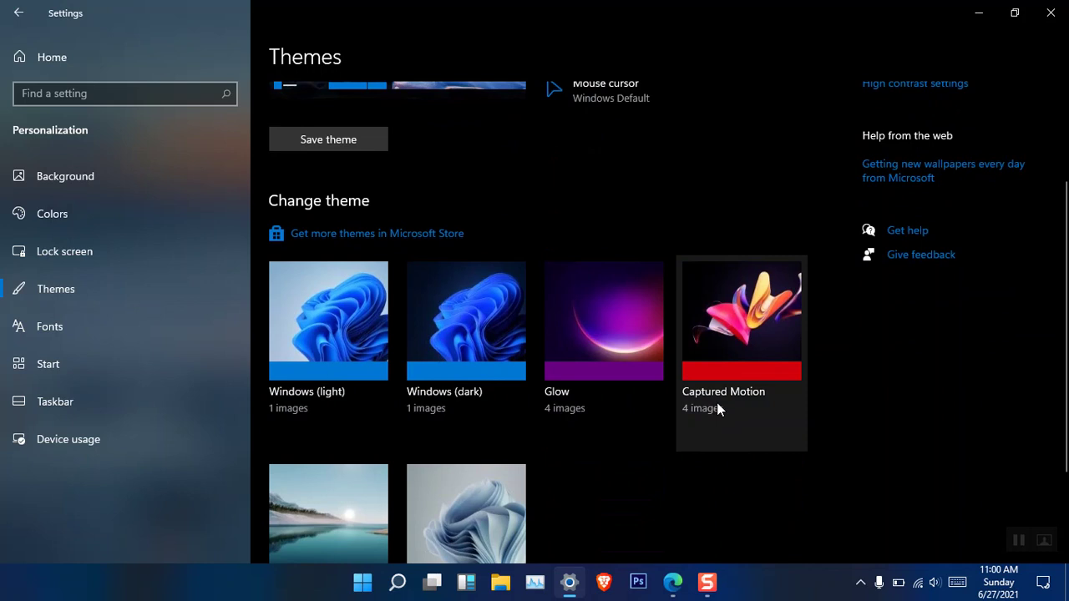
scroll(717, 408, "down", 2)
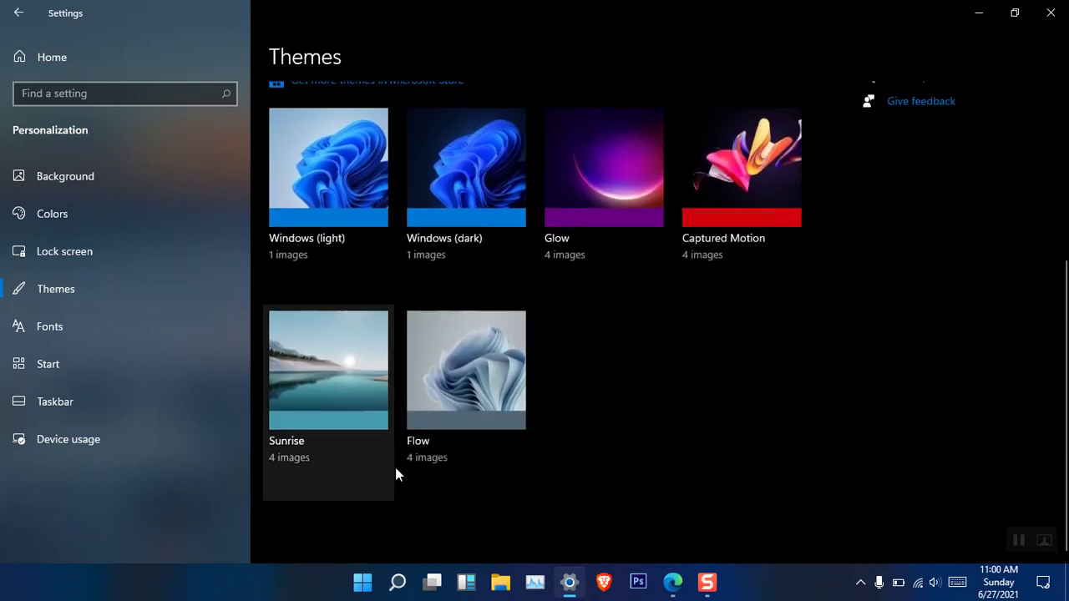
scroll(603, 420, "up", 2)
scroll(533, 370, "up", 1)
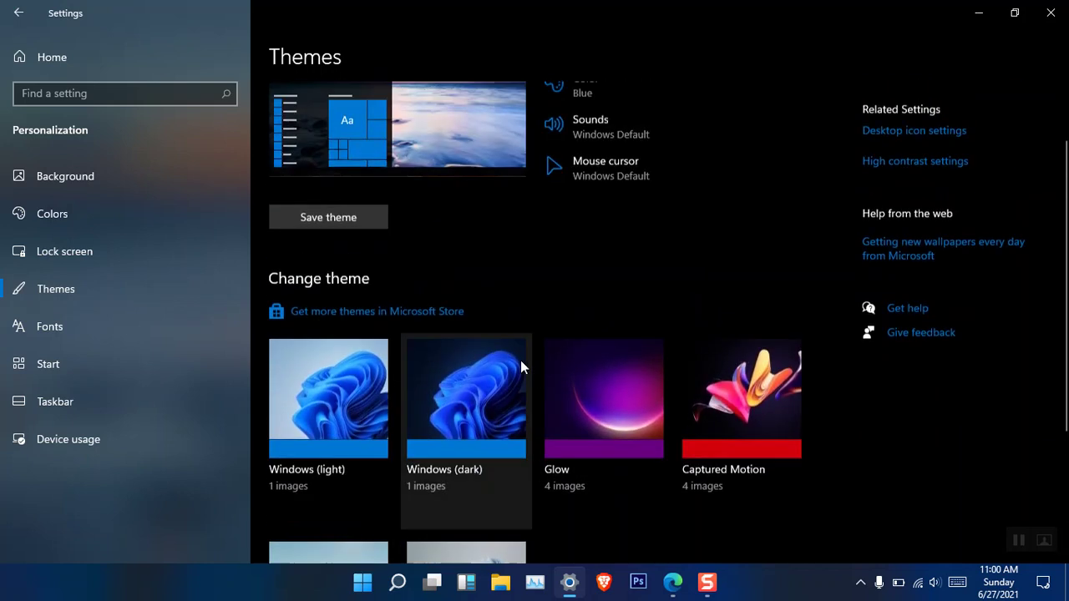
Open the Microsoft Store for more themes, look over its home page and close the Store
left_click(337, 338)
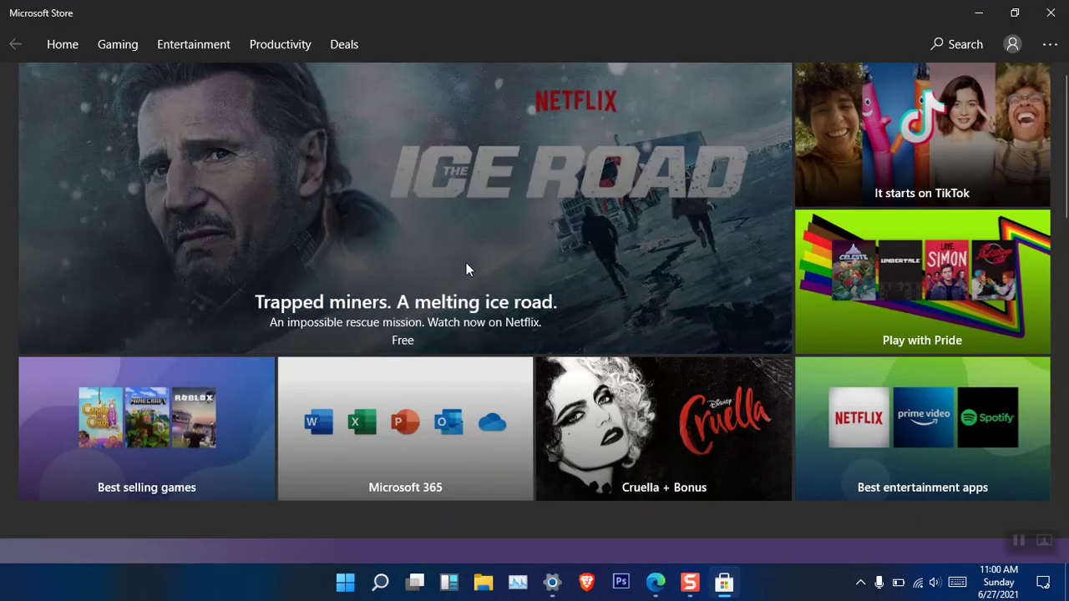
scroll(703, 268, "down", 3)
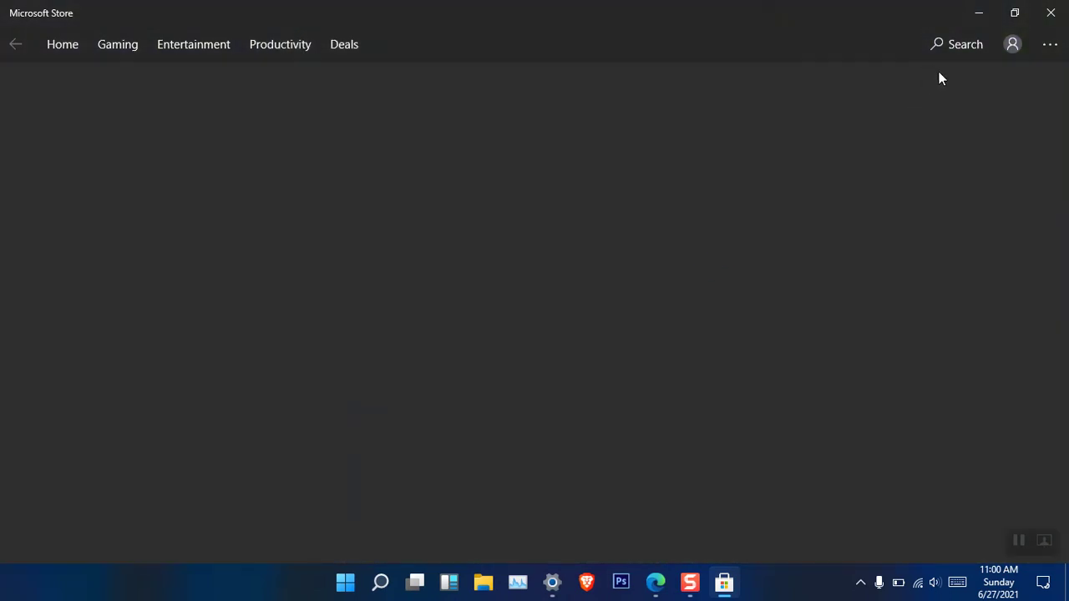
left_click(1051, 13)
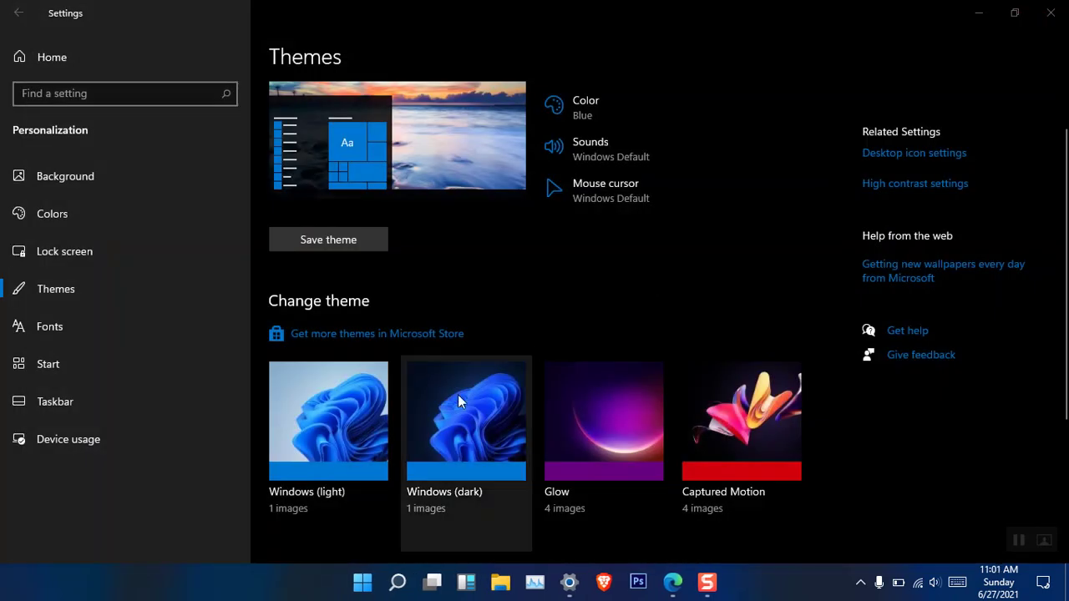
Apply the Windows (light) theme, minimize Settings and refresh the desktop
left_click(353, 430)
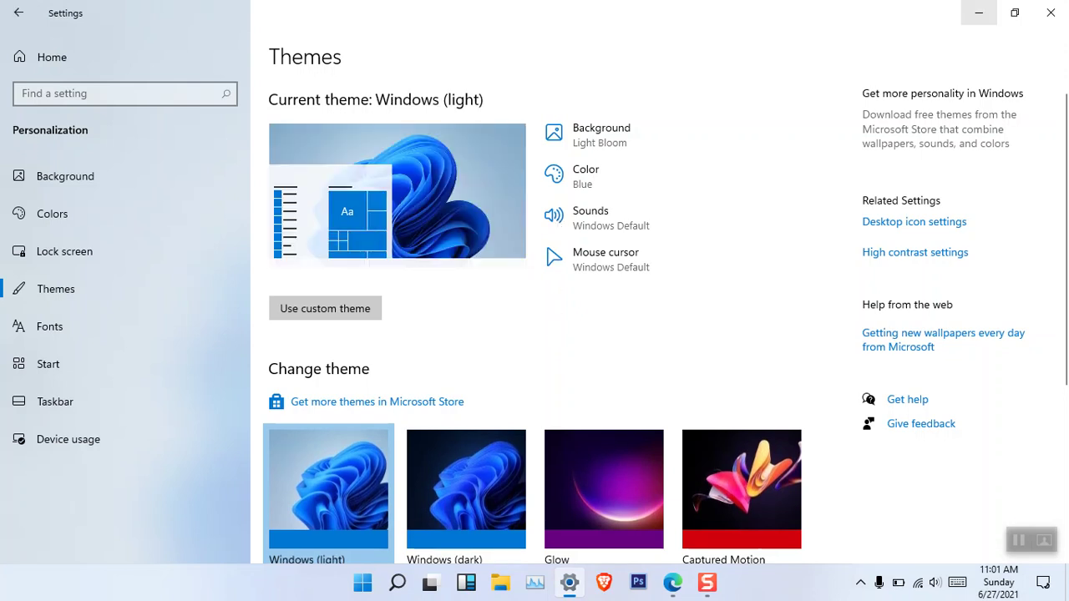
left_click(983, 10)
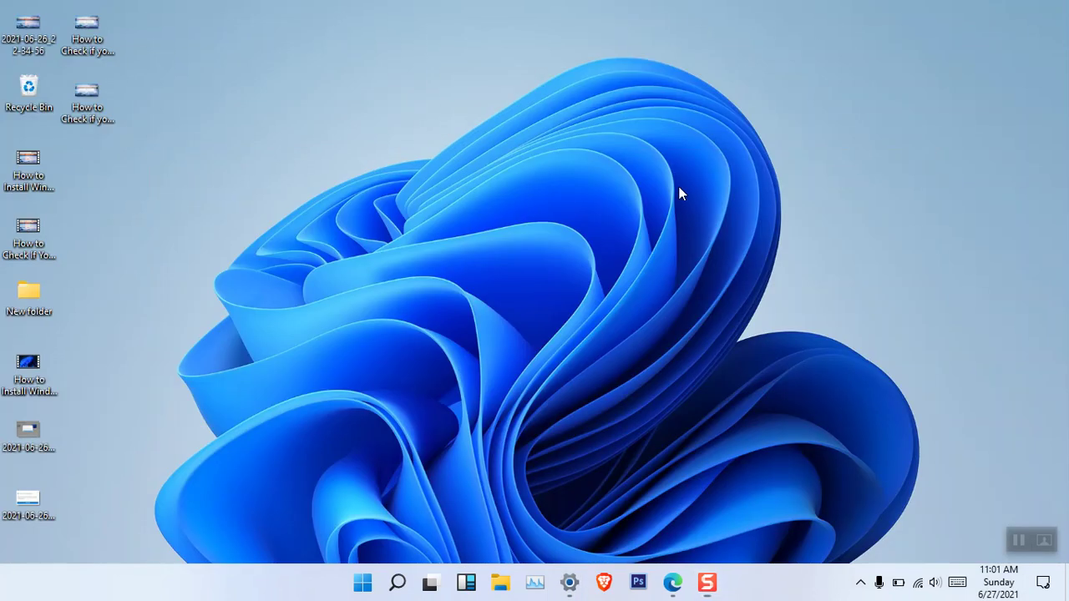
right_click(679, 188)
left_click(704, 235)
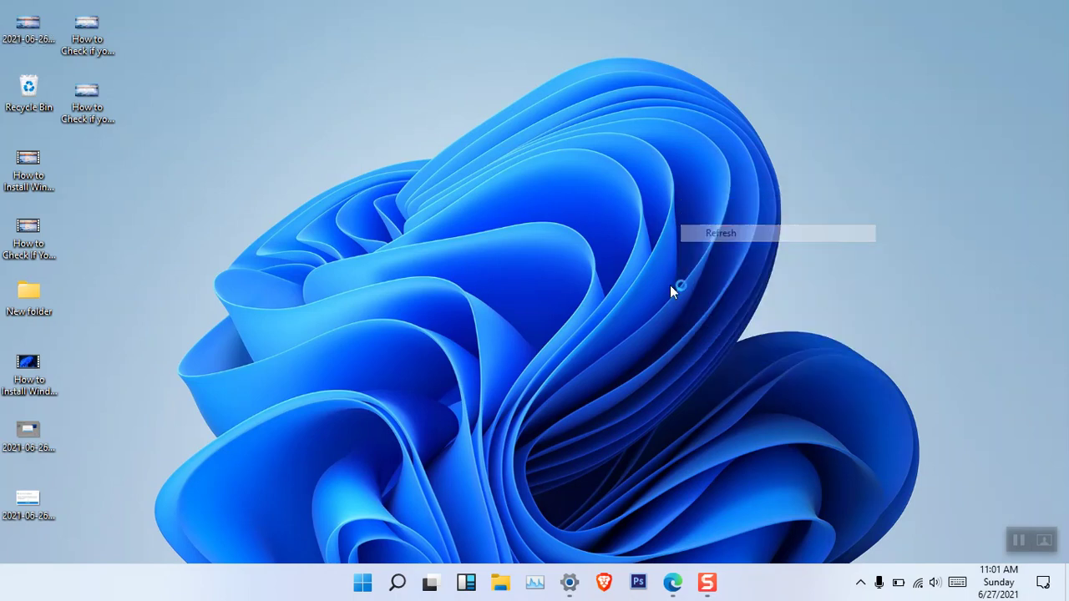
Open File Explorer and a maximized Microsoft Edge to check the light theme, and close both windows
left_click(502, 581)
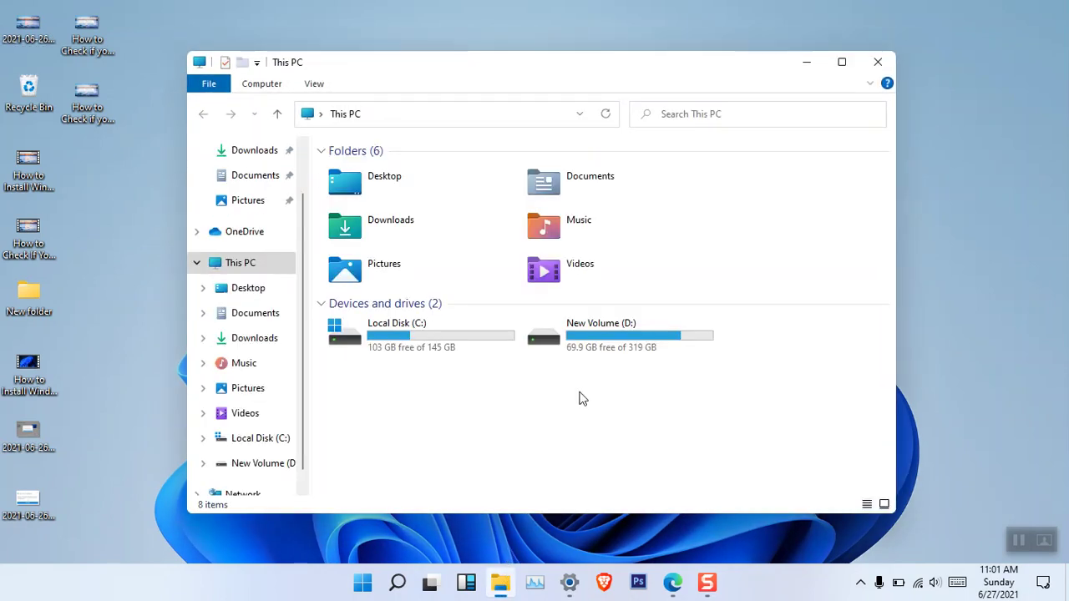
left_click(362, 582)
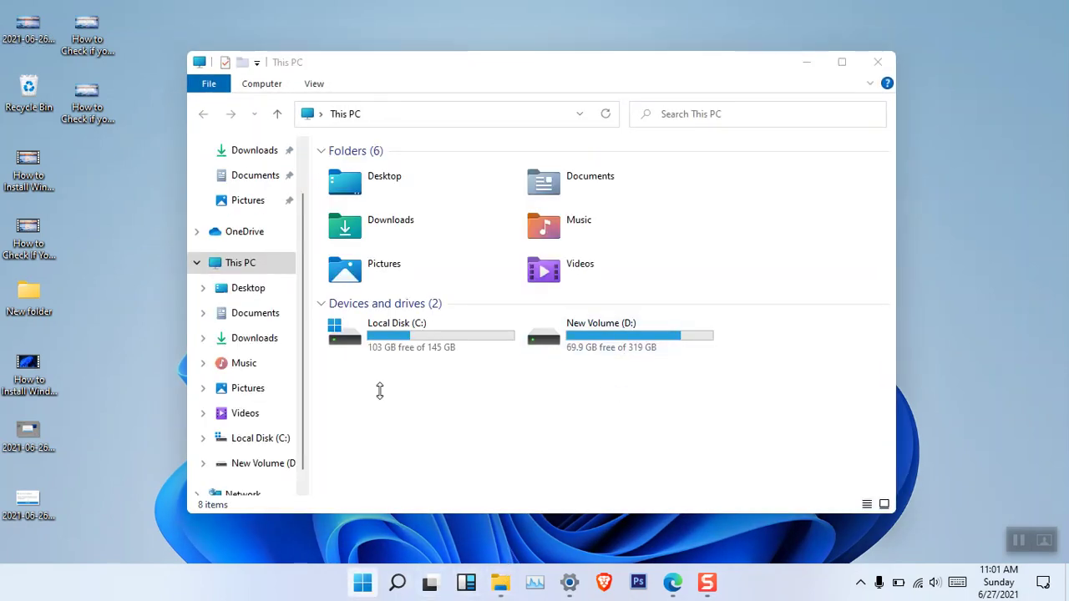
left_click(346, 125)
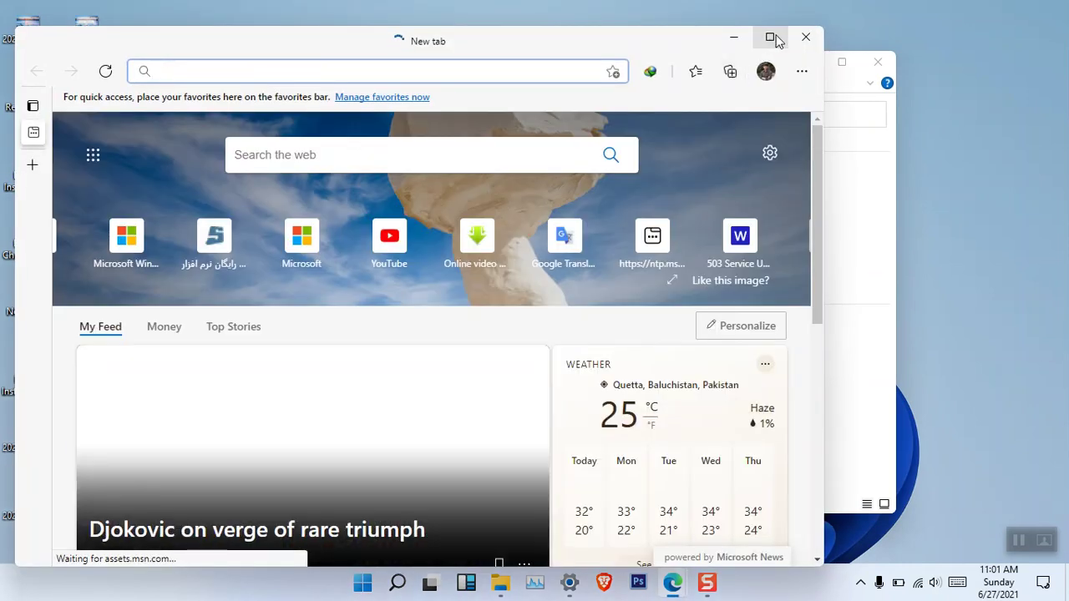
left_click(771, 38)
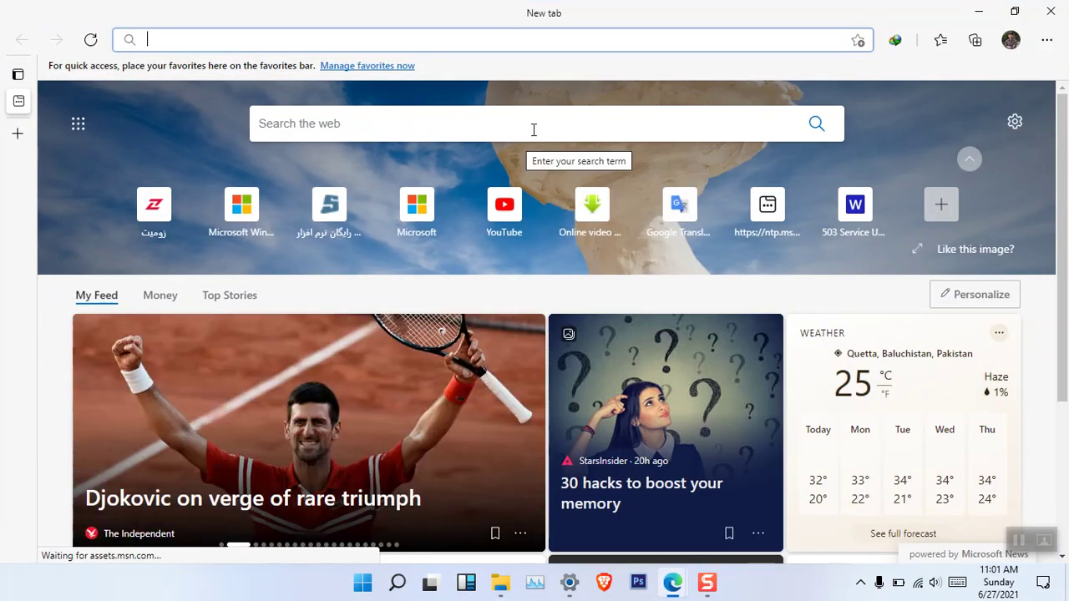
left_click(1046, 40)
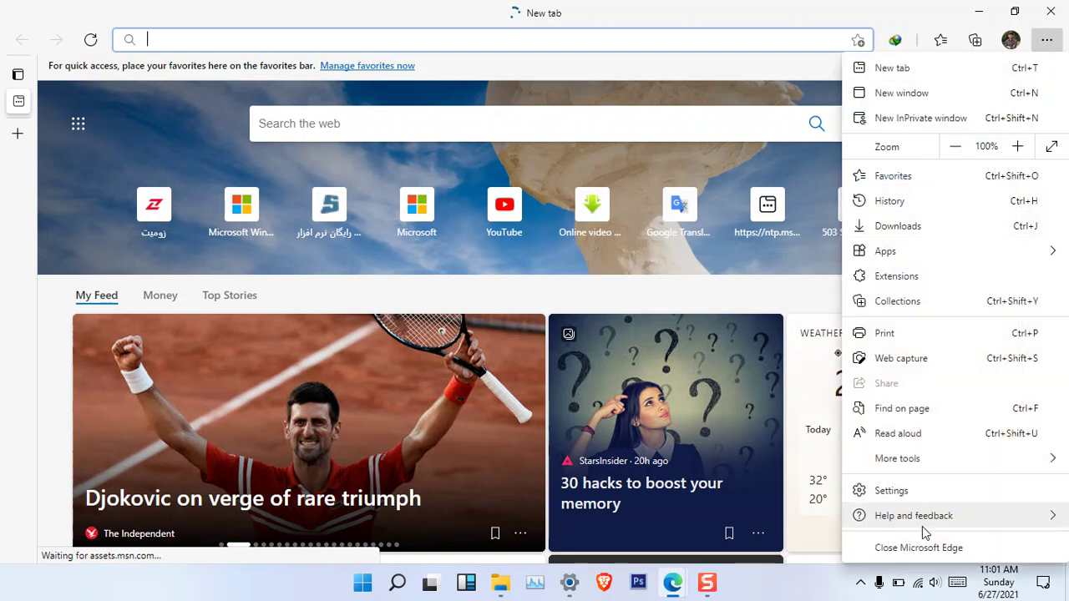
left_click(918, 548)
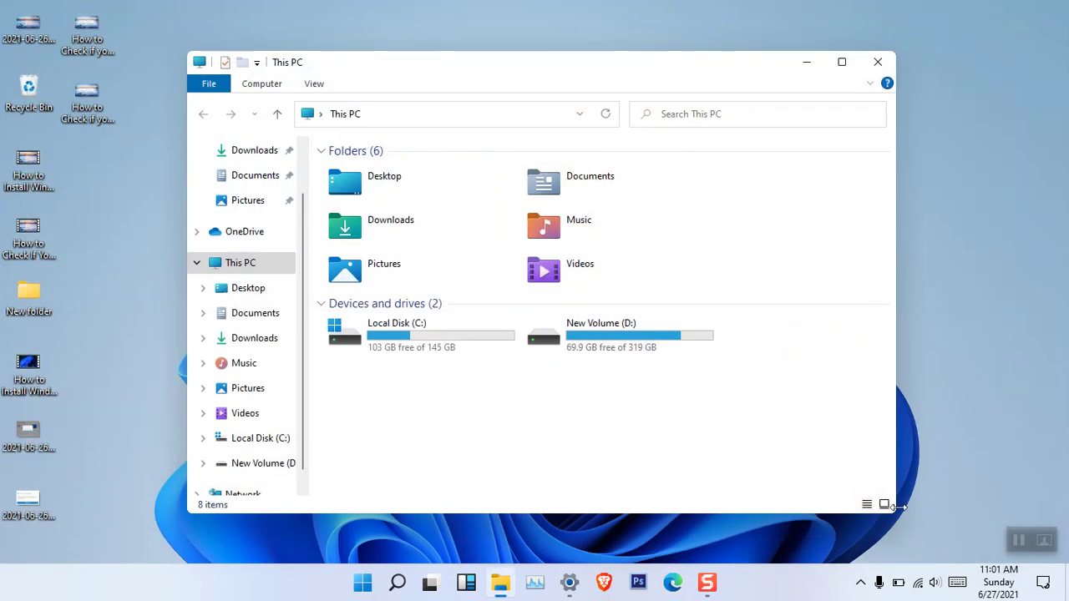
left_click(878, 64)
Reopen the desktop's personalization settings, apply the Windows (dark) theme and choose the sunset beach picture as background
right_click(639, 216)
left_click(673, 381)
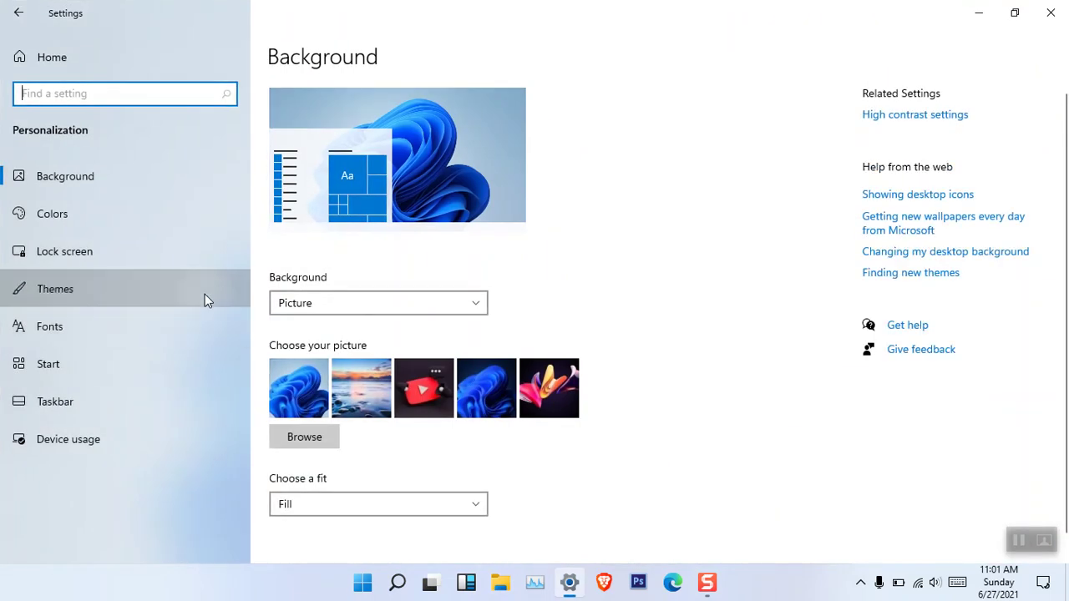
left_click(205, 294)
scroll(314, 368, "down", 2)
left_click(470, 319)
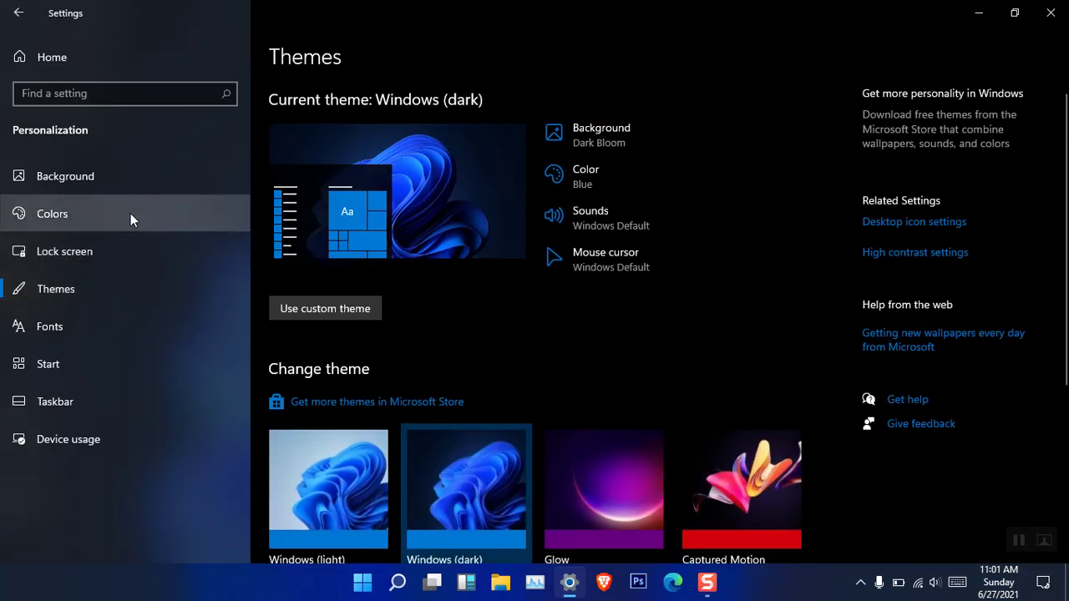
left_click(129, 187)
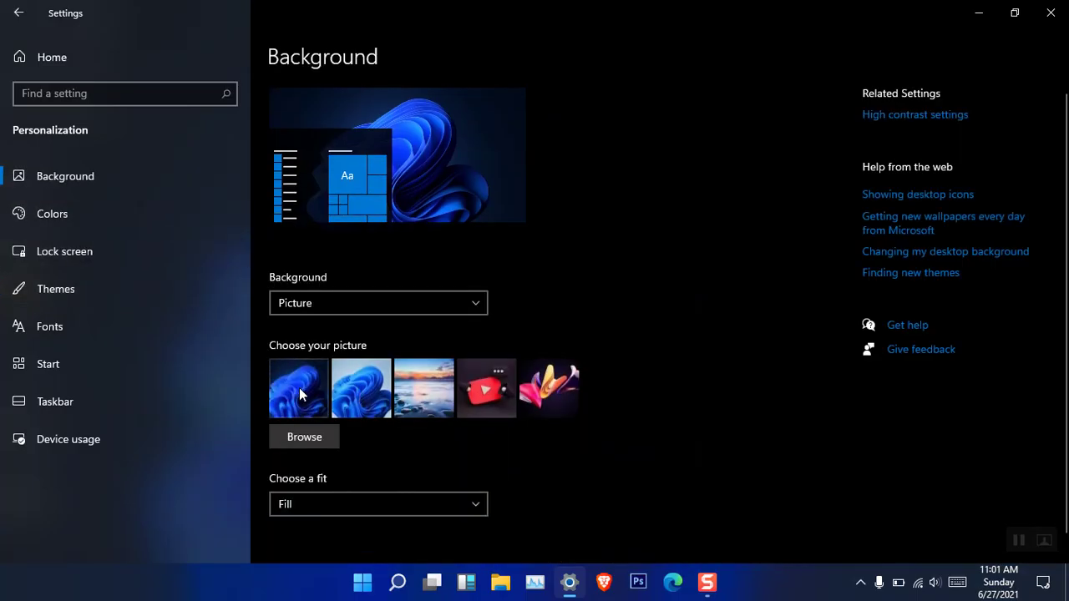
left_click(422, 387)
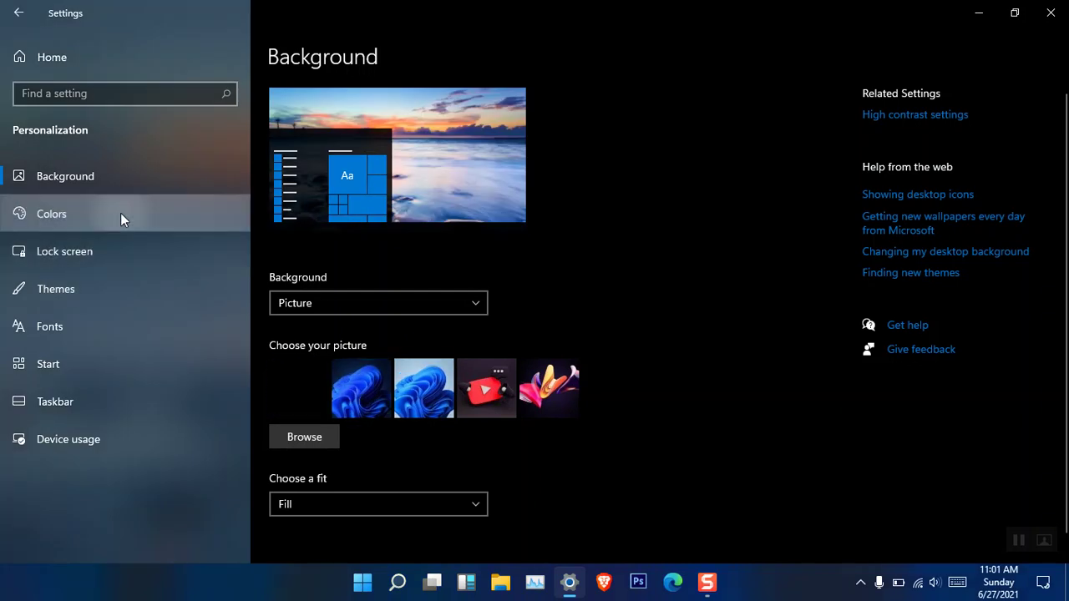
Look at the available color modes on the Colors page without changing the selection
left_click(120, 215)
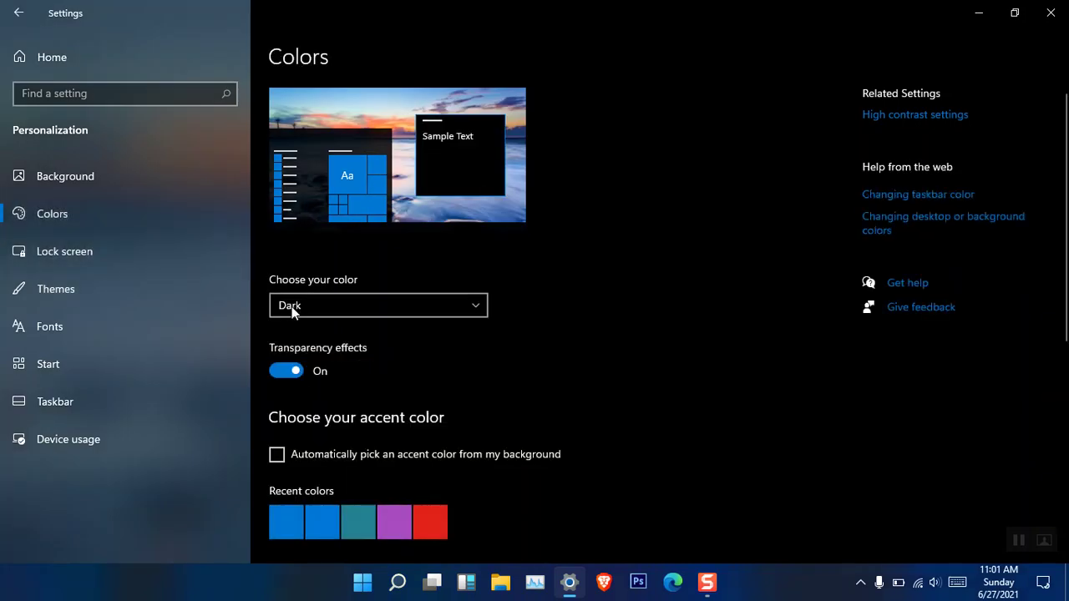
left_click(321, 309)
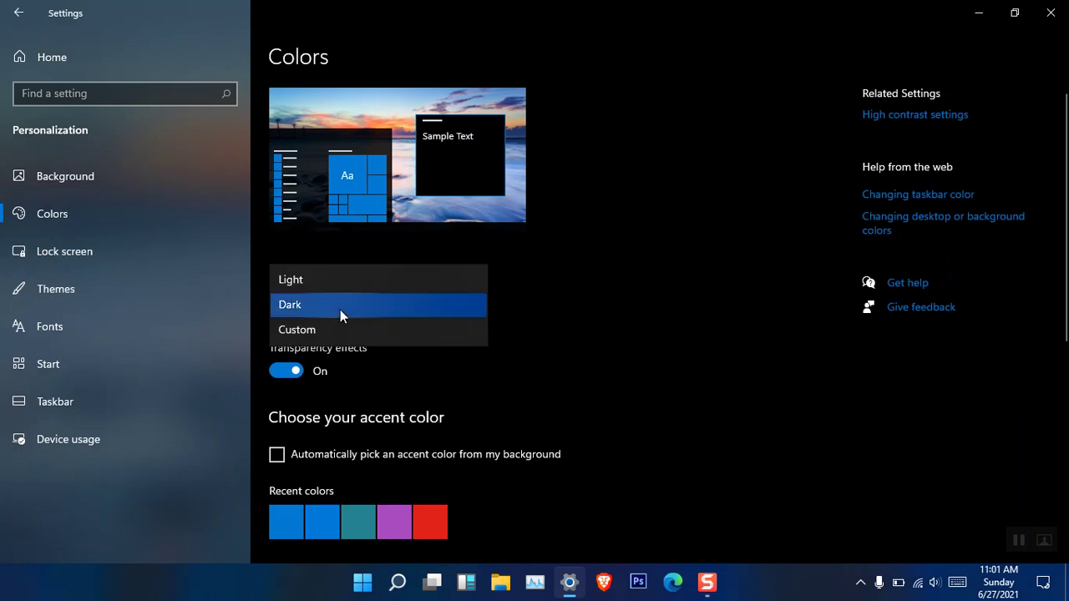
left_click(562, 316)
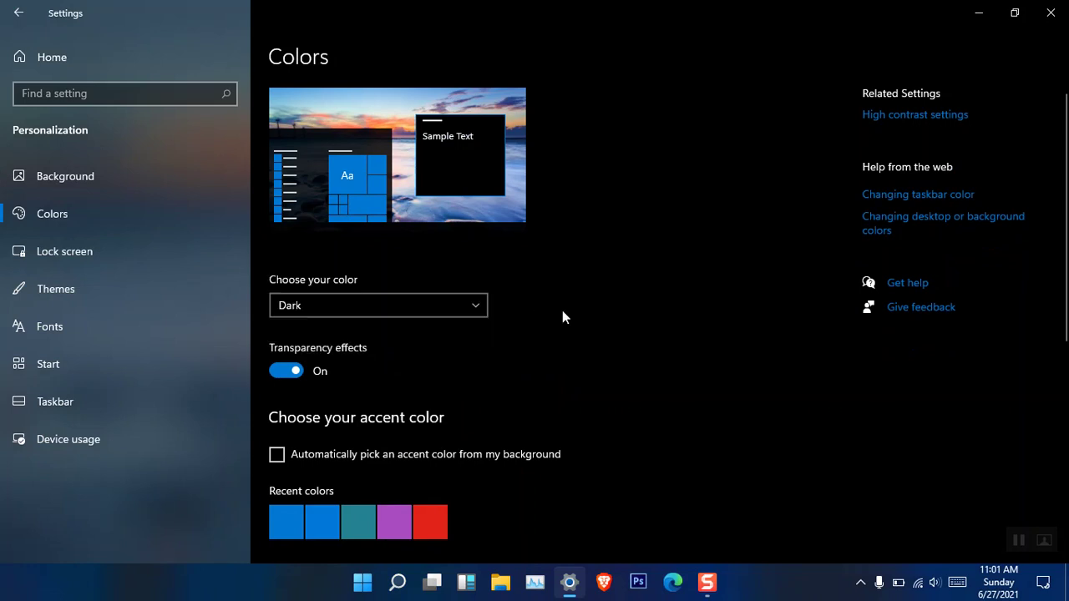
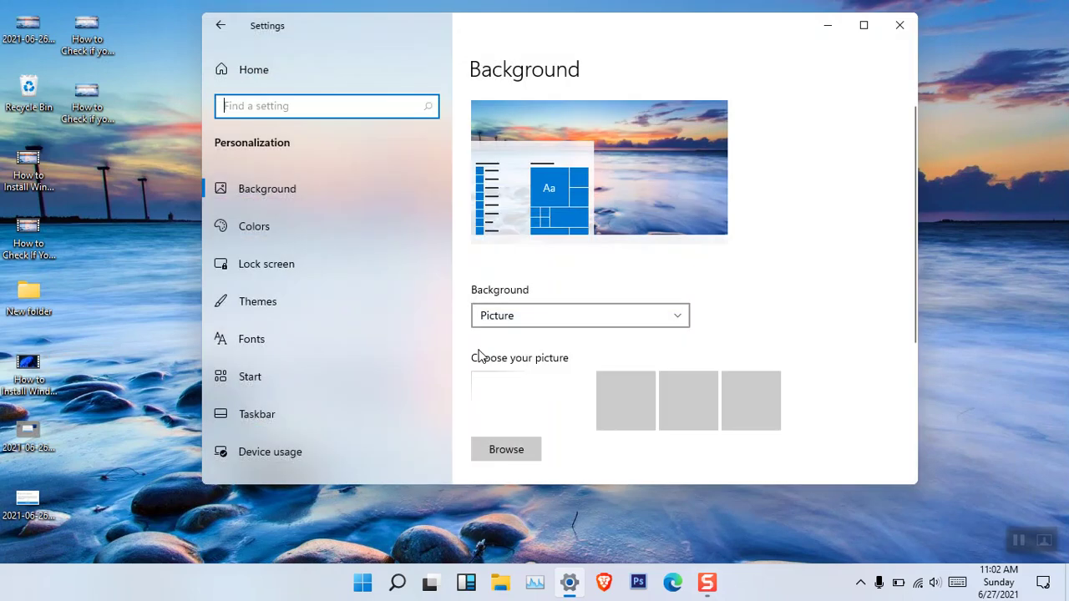
Maximize Settings, set the color mode to Custom on the Colors page and the default Windows mode to Dark
left_click(865, 24)
left_click(199, 228)
left_click(325, 307)
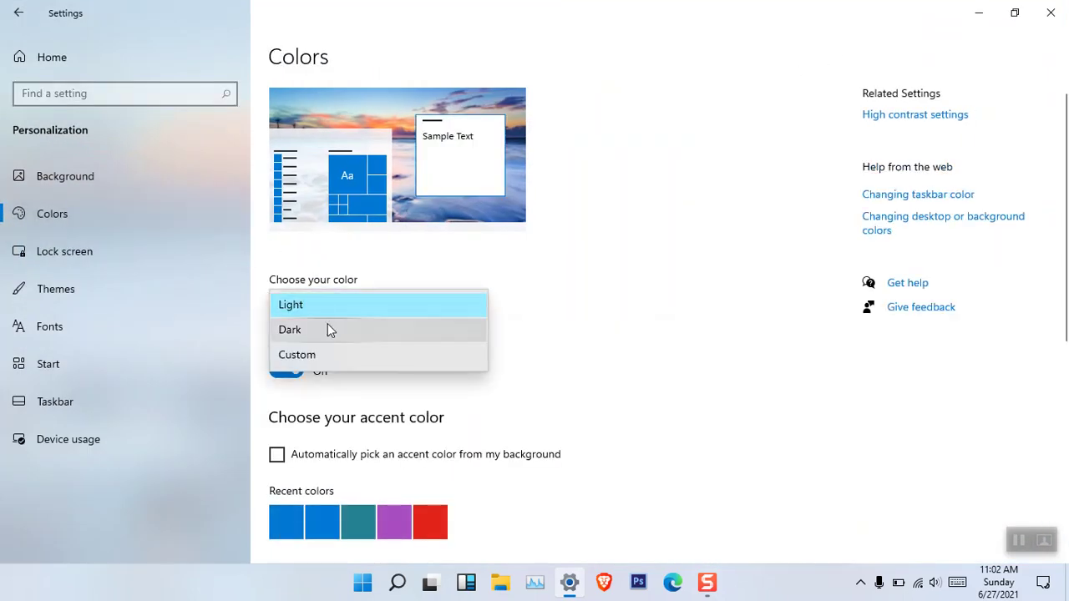
left_click(333, 359)
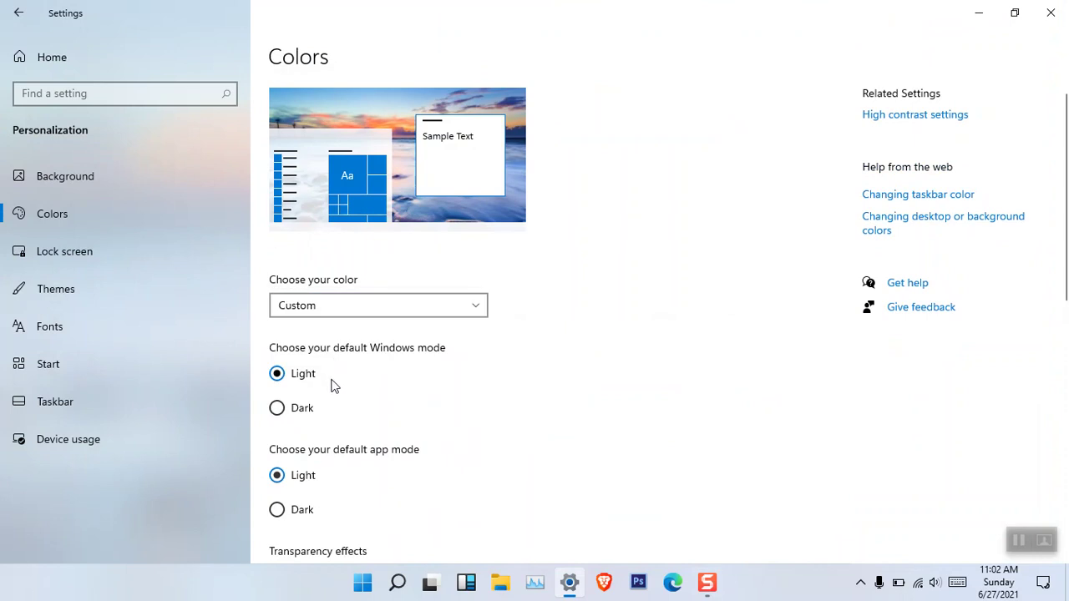
scroll(326, 367, "down", 2)
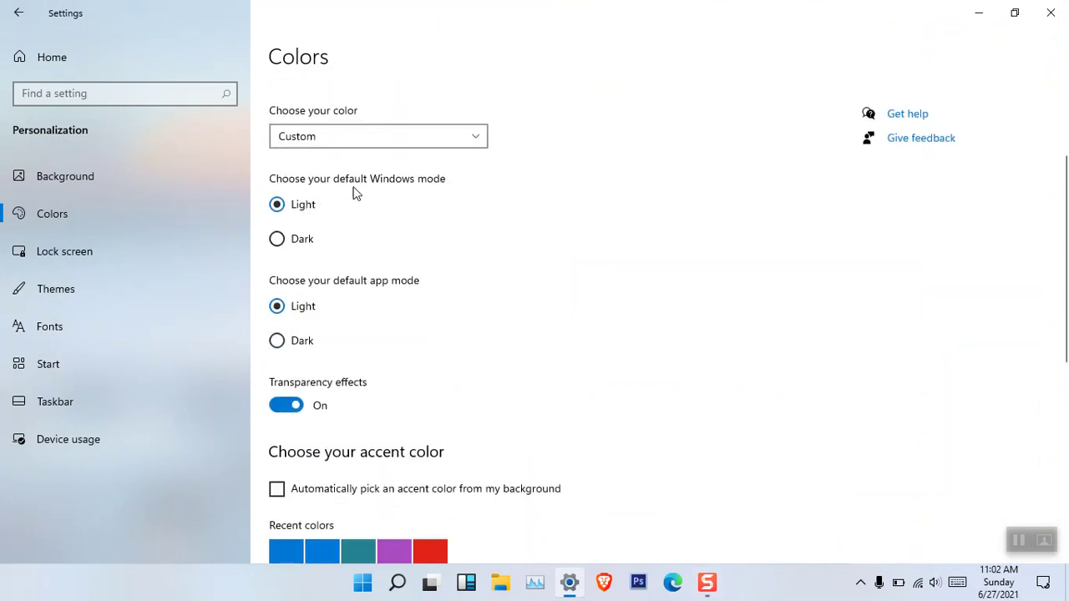
left_click(304, 243)
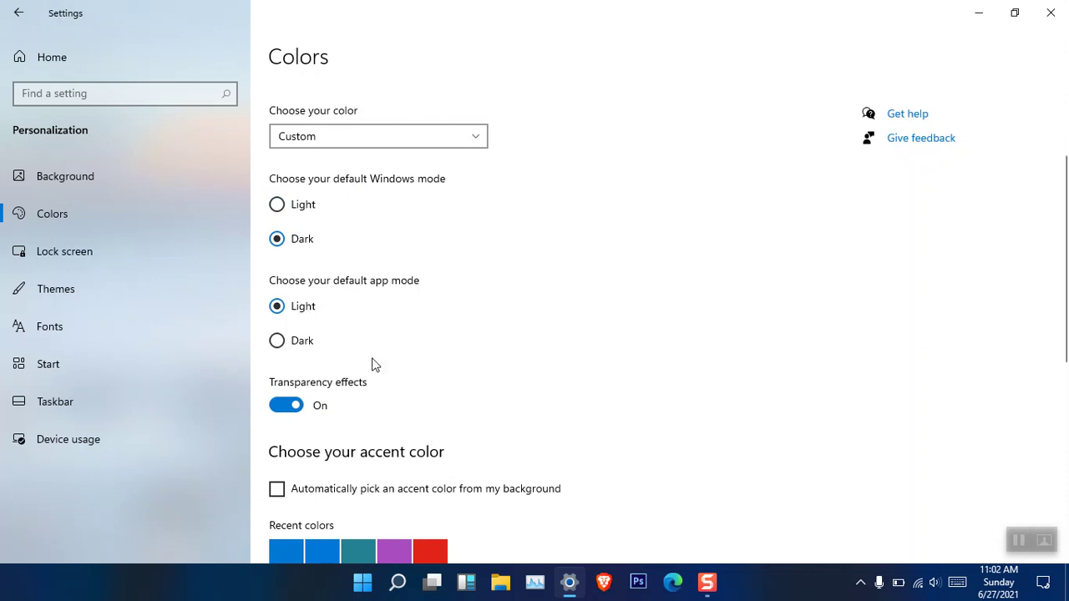
Minimize Settings and refresh the desktop twice
left_click(979, 12)
right_click(719, 208)
left_click(748, 250)
right_click(721, 214)
left_click(749, 251)
Open File Explorer and Microsoft Edge to check their appearance with the dark Windows mode, and minimize Edge
left_click(502, 585)
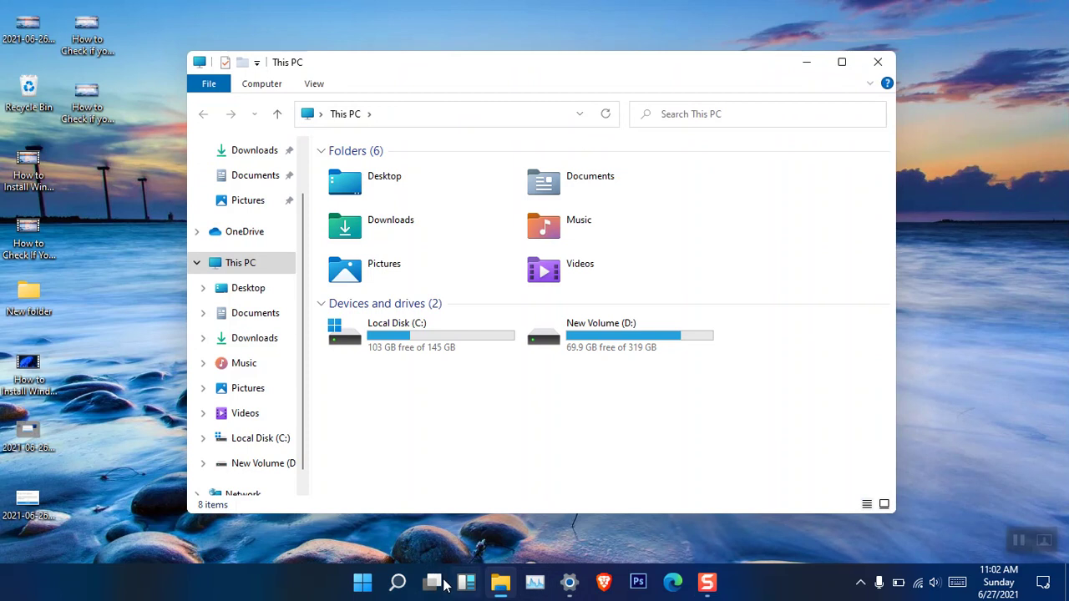
left_click(362, 582)
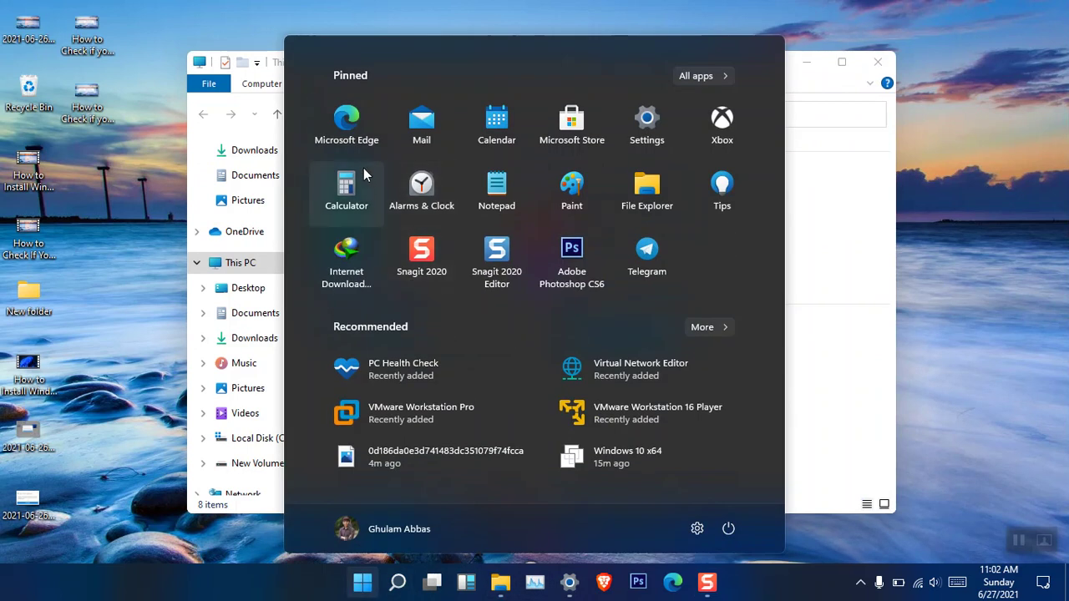
left_click(359, 135)
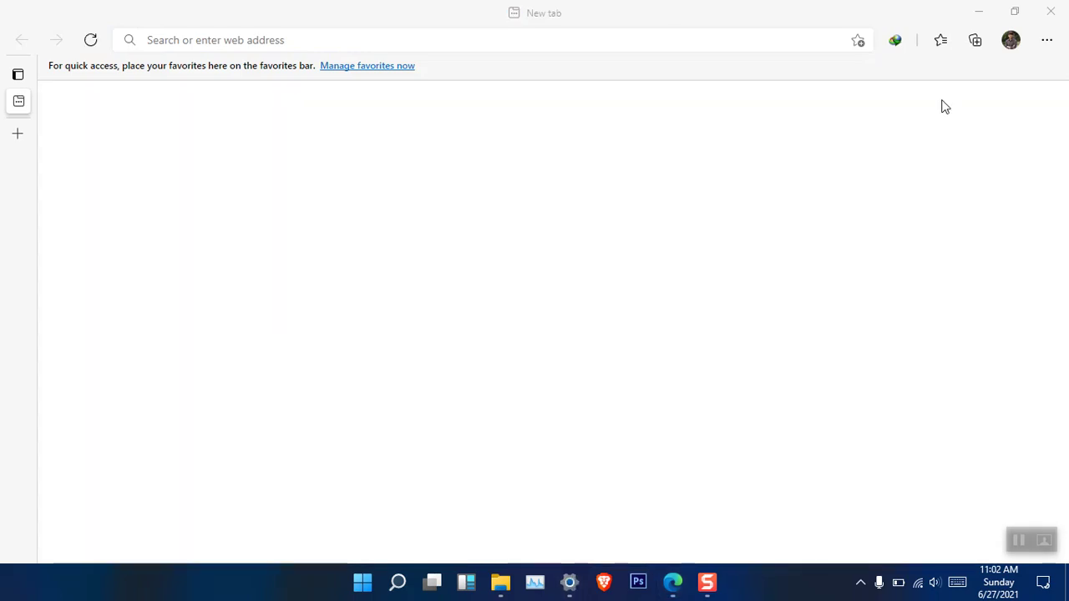
left_click(978, 12)
Return to the Colors personalization page and set the default Windows mode to Light and the default app mode to Dark
right_click(998, 215)
left_click(973, 383)
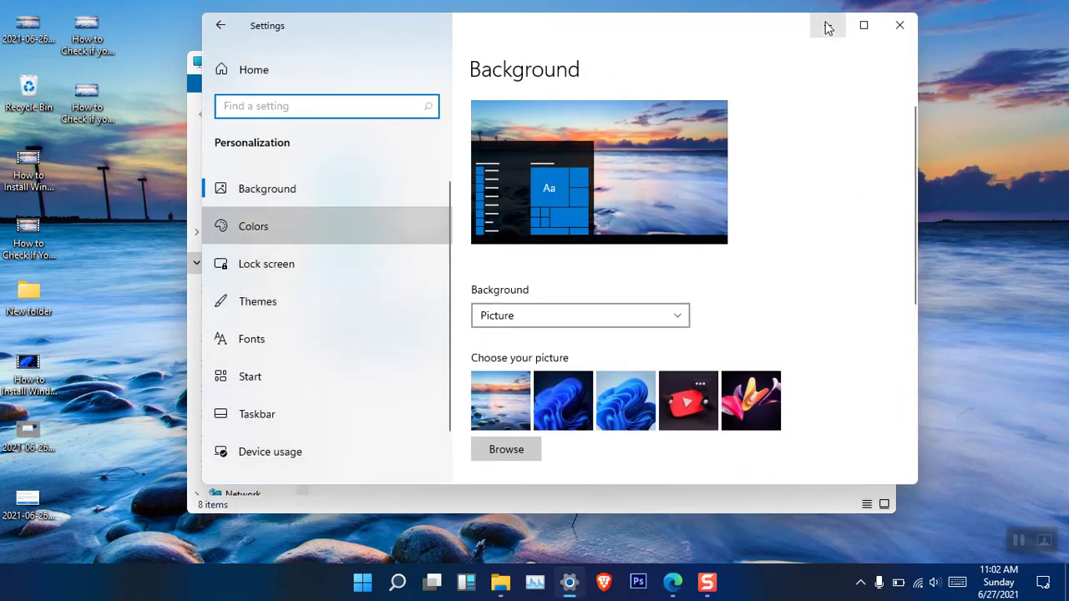
left_click(863, 25)
scroll(443, 348, "down", 3)
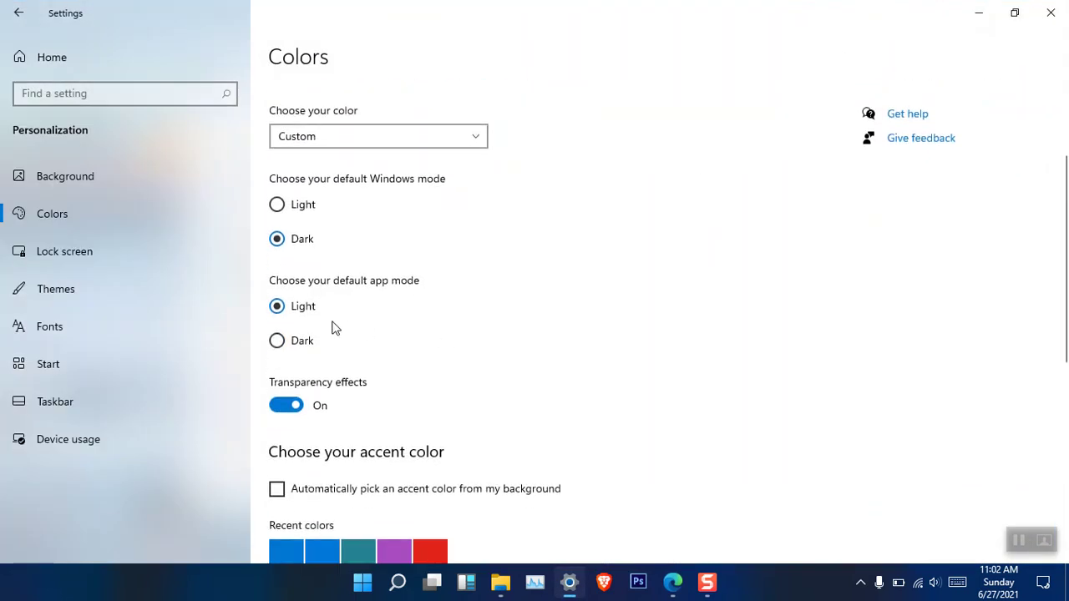
left_click(278, 205)
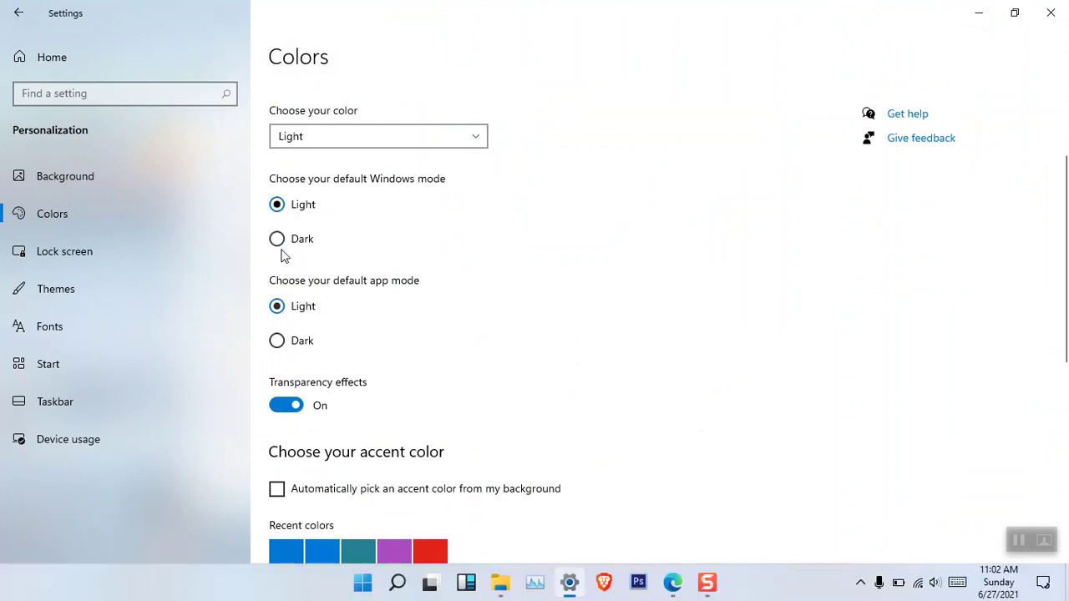
left_click(278, 340)
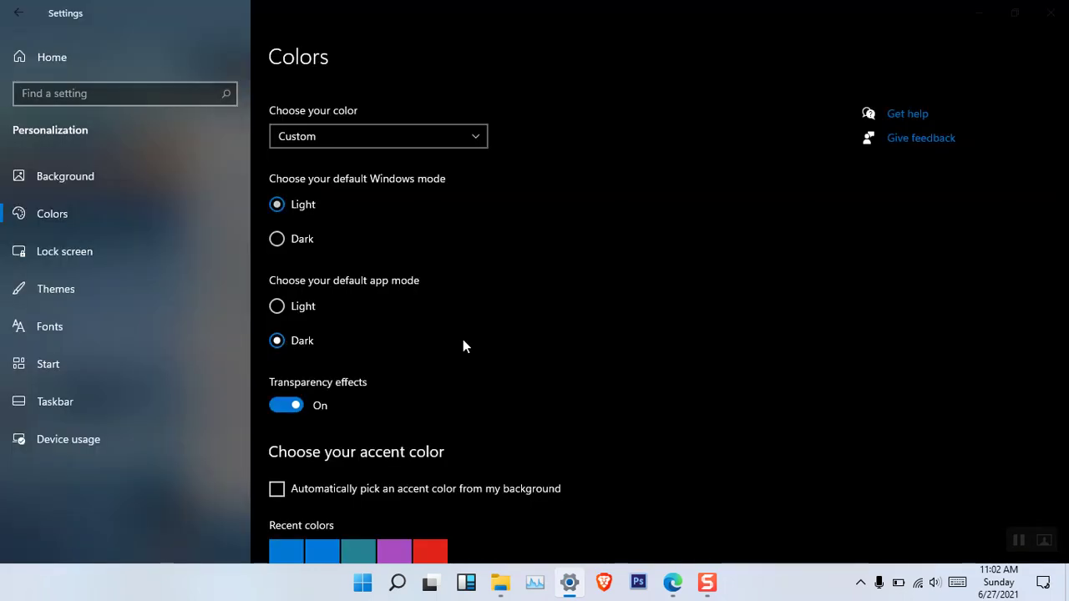
View File Explorer and Microsoft Edge in dark app mode, minimize Edge and Settings, and refresh the desktop
left_click(501, 583)
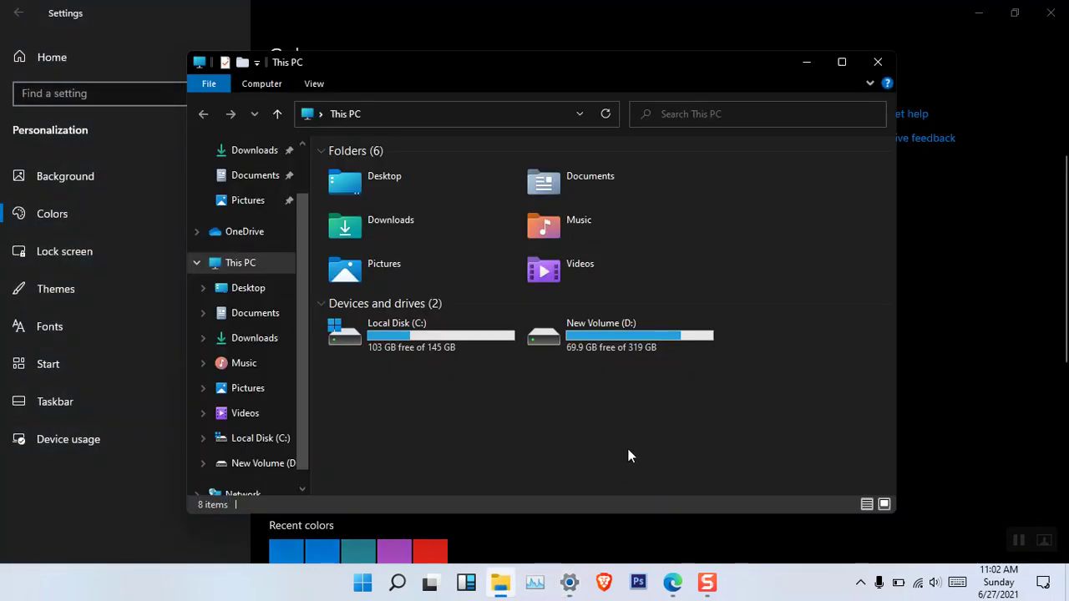
left_click(673, 582)
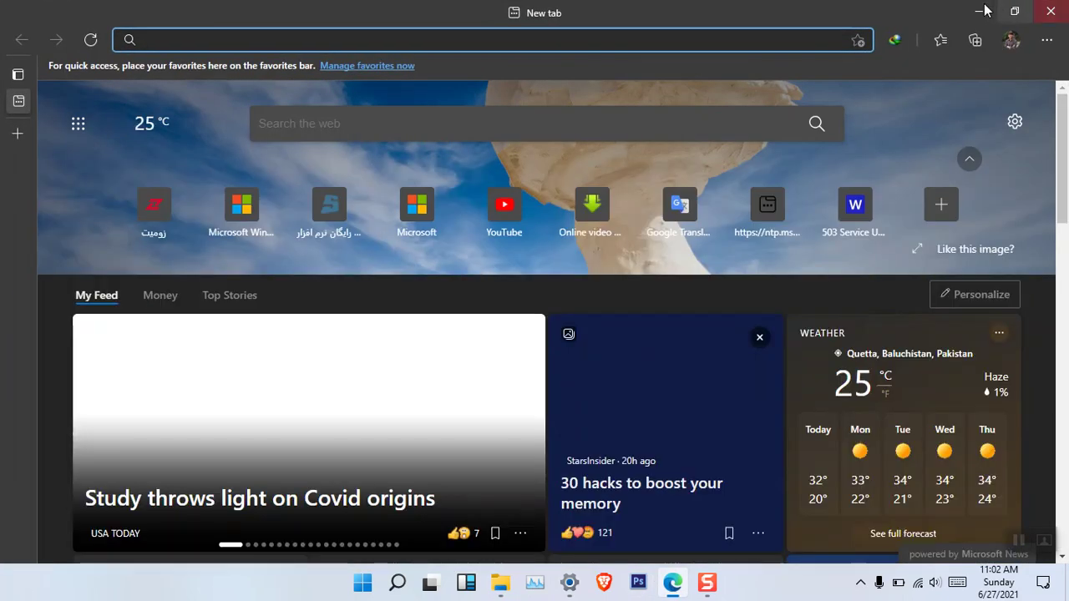
left_click(982, 12)
left_click(982, 13)
right_click(968, 157)
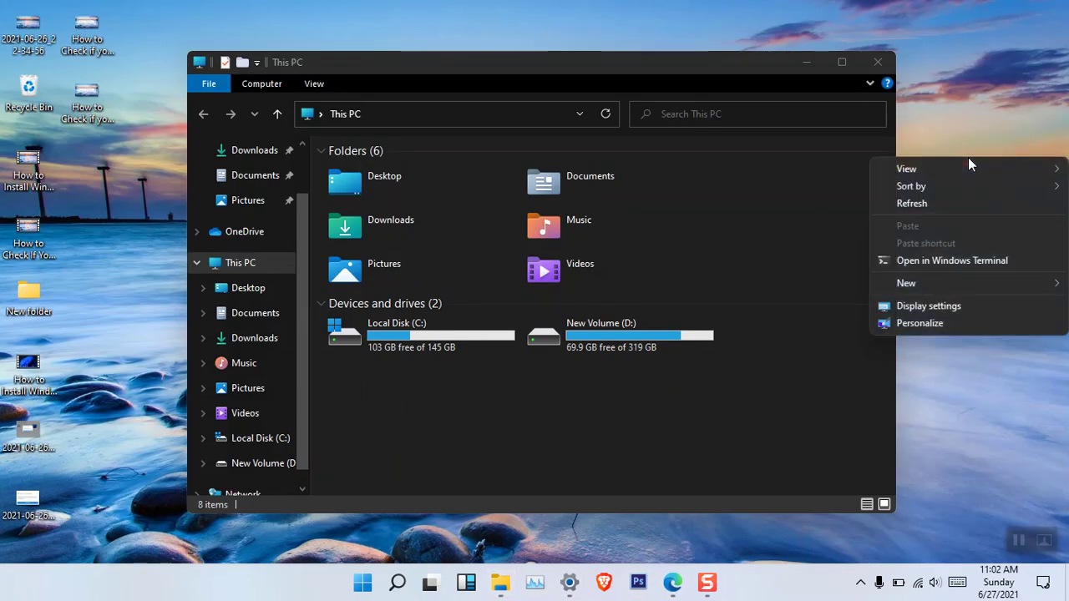
left_click(953, 203)
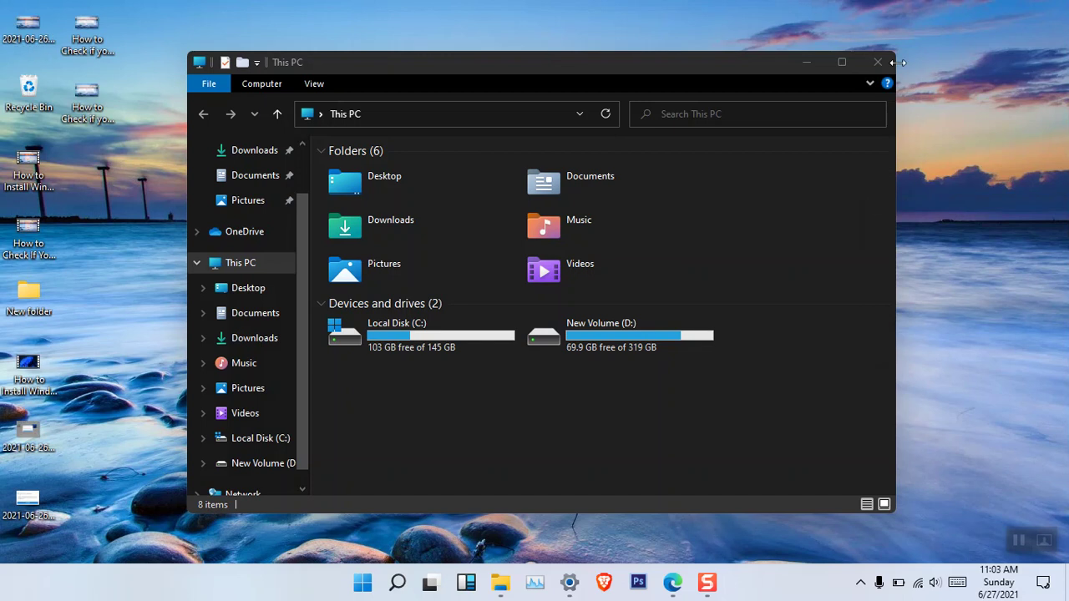
Reopen the Colors personalization page and switch Transparency effects off and back on
left_click(571, 582)
scroll(507, 430, "down", 3)
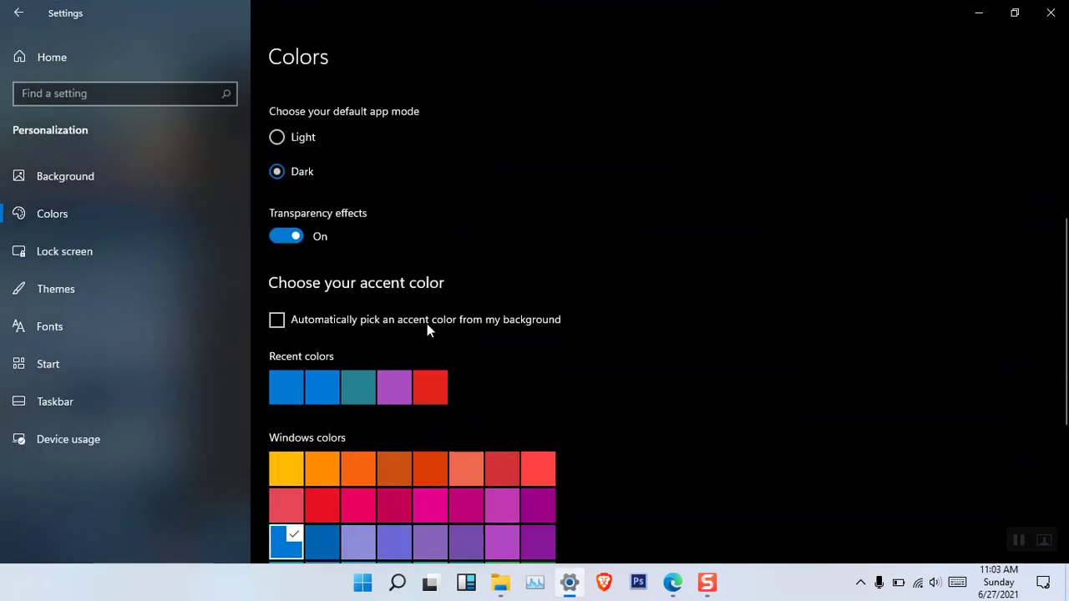
left_click(296, 240)
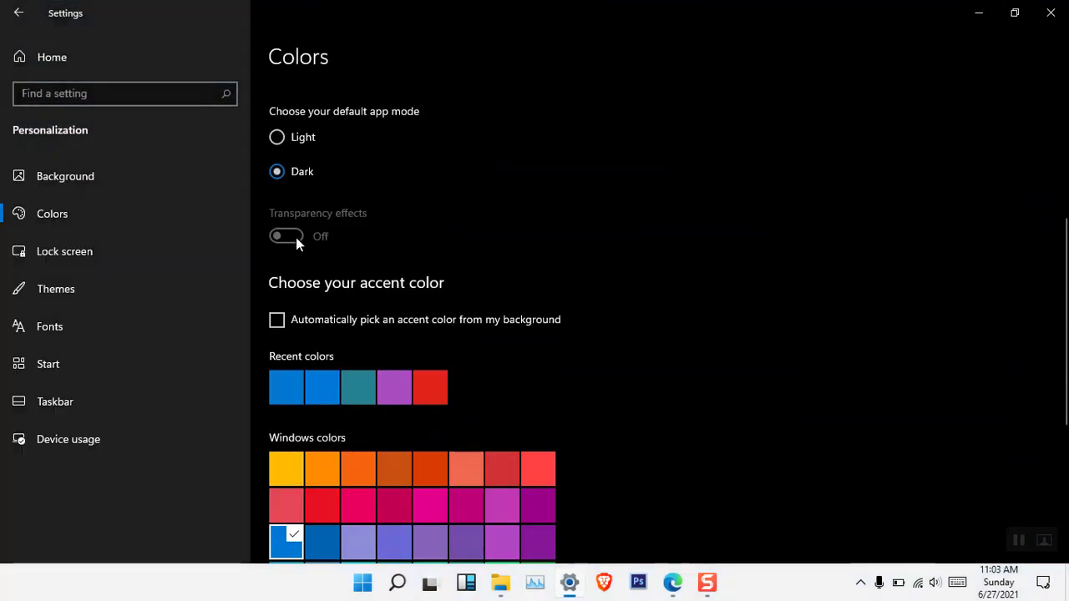
left_click(296, 238)
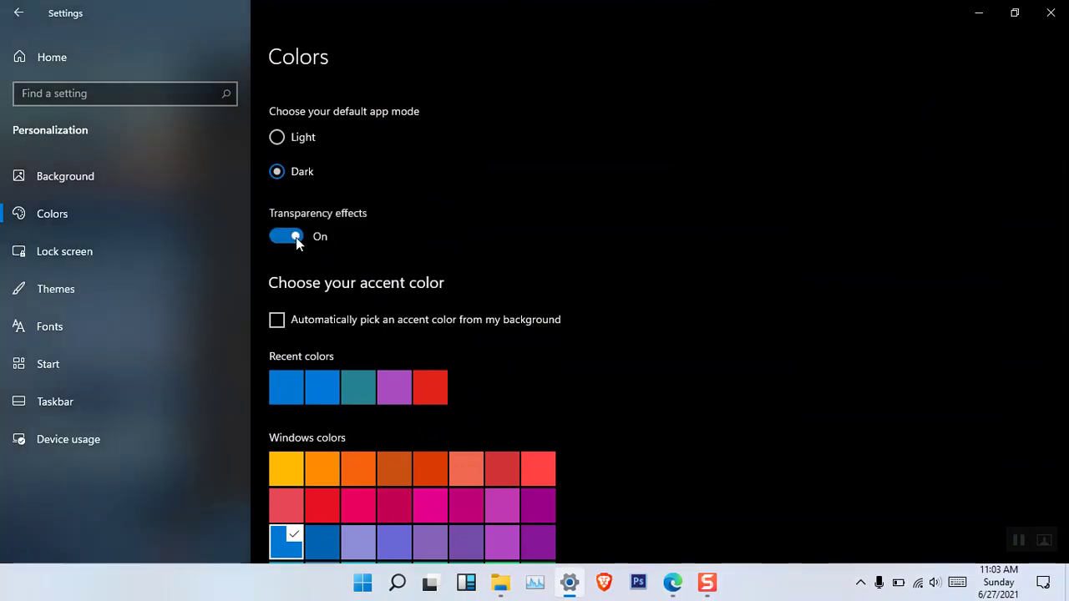
Set the color mode to Dark, minimize Settings, and close the File Explorer window
scroll(382, 273, "up", 3)
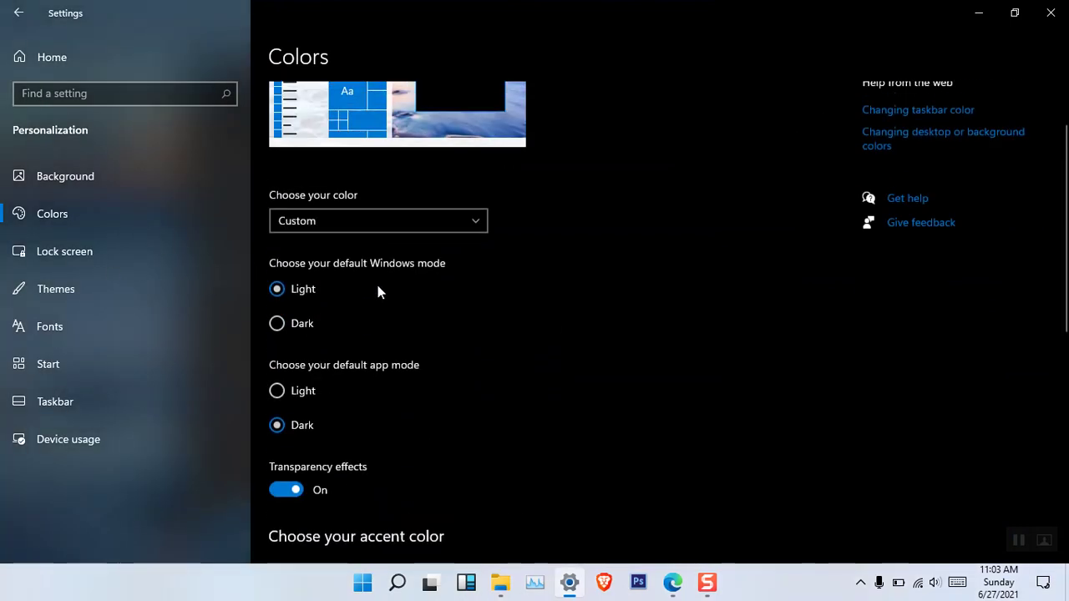
left_click(339, 220)
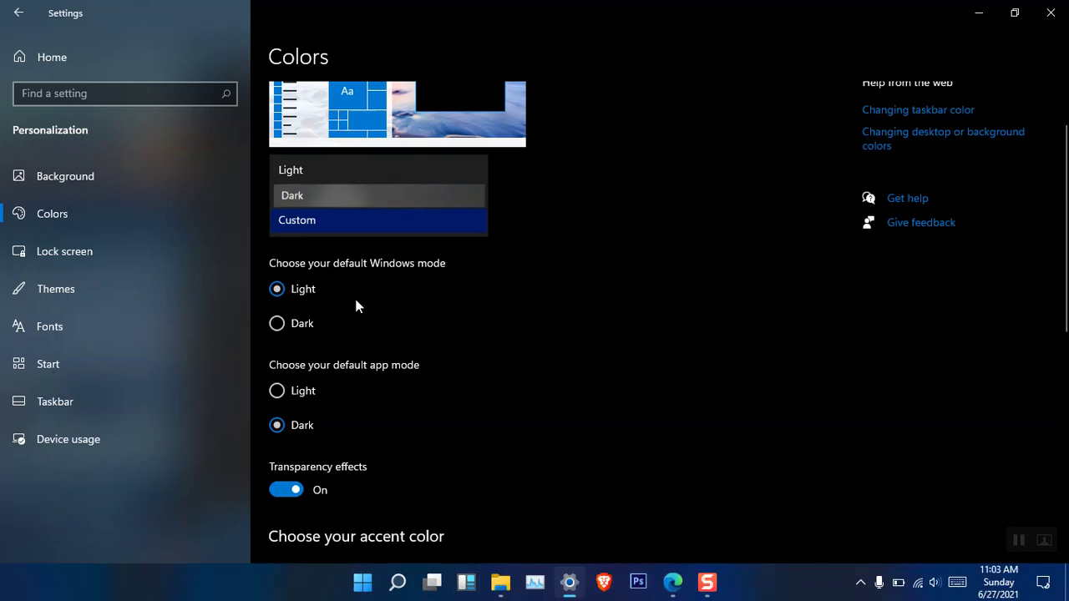
key("Return")
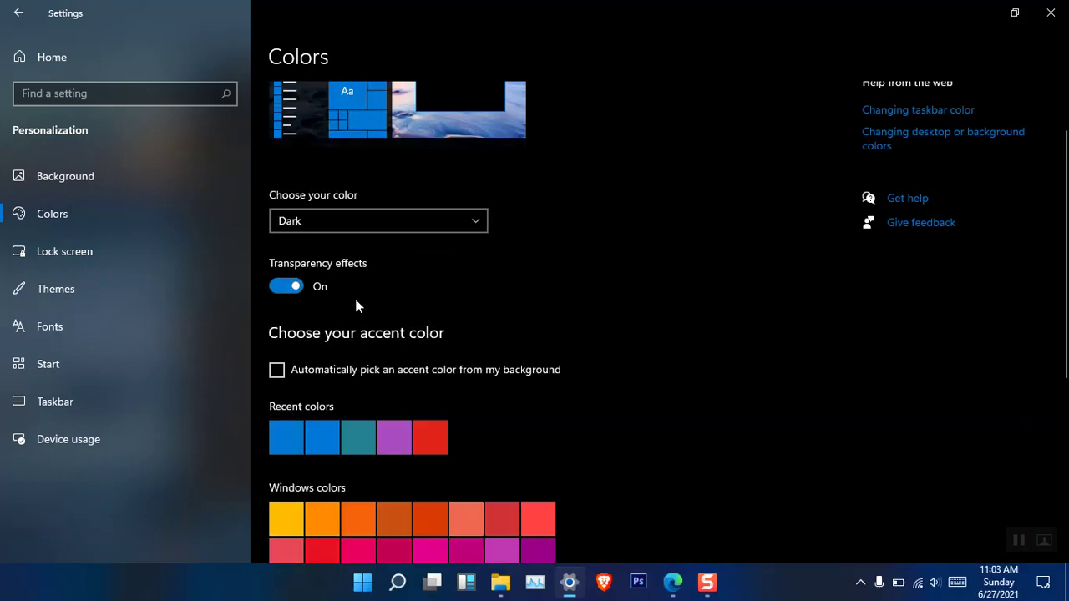
scroll(583, 373, "up", 1)
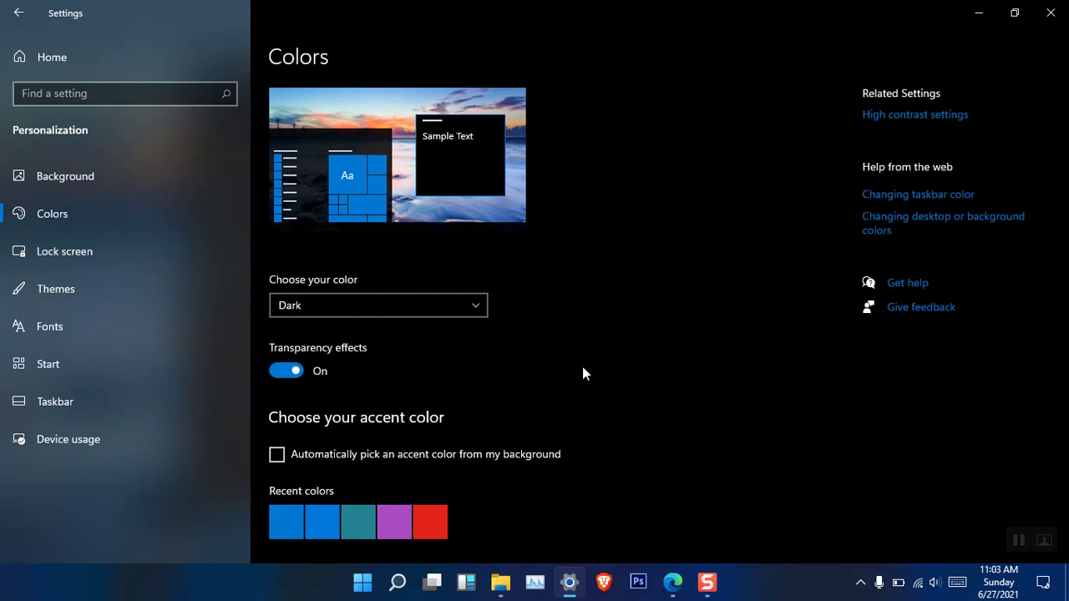
left_click(976, 12)
left_click(877, 63)
Open the Personalization settings from the desktop and go to the Start page
right_click(570, 219)
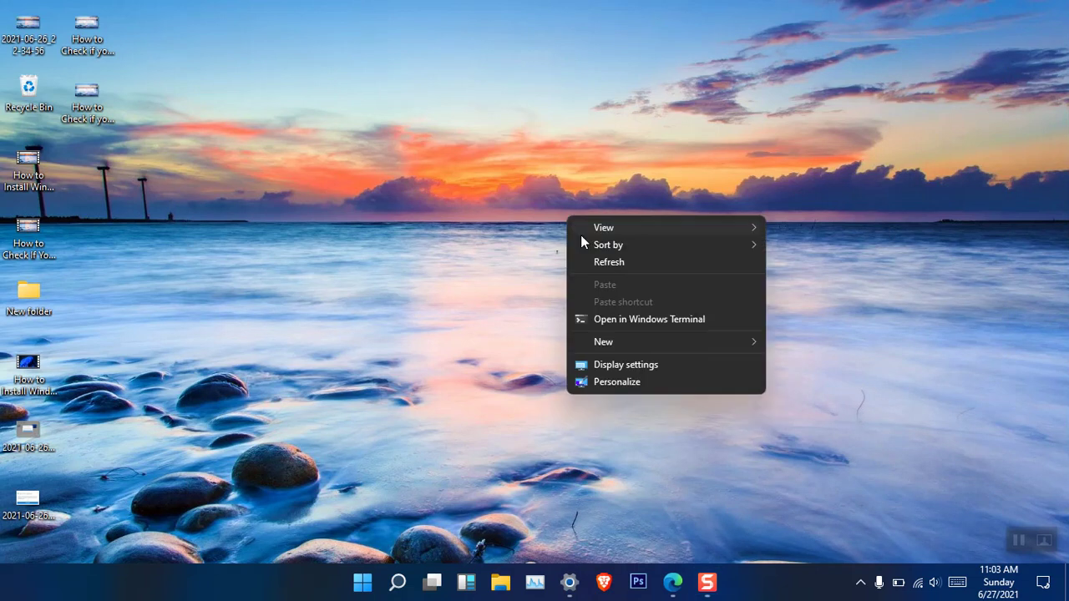
left_click(614, 380)
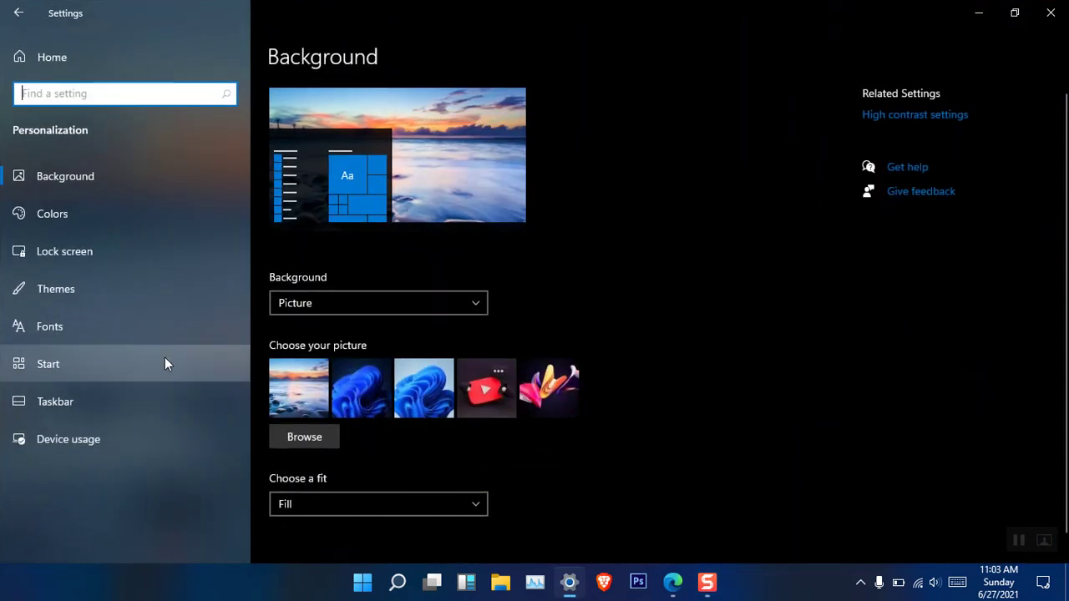
left_click(165, 359)
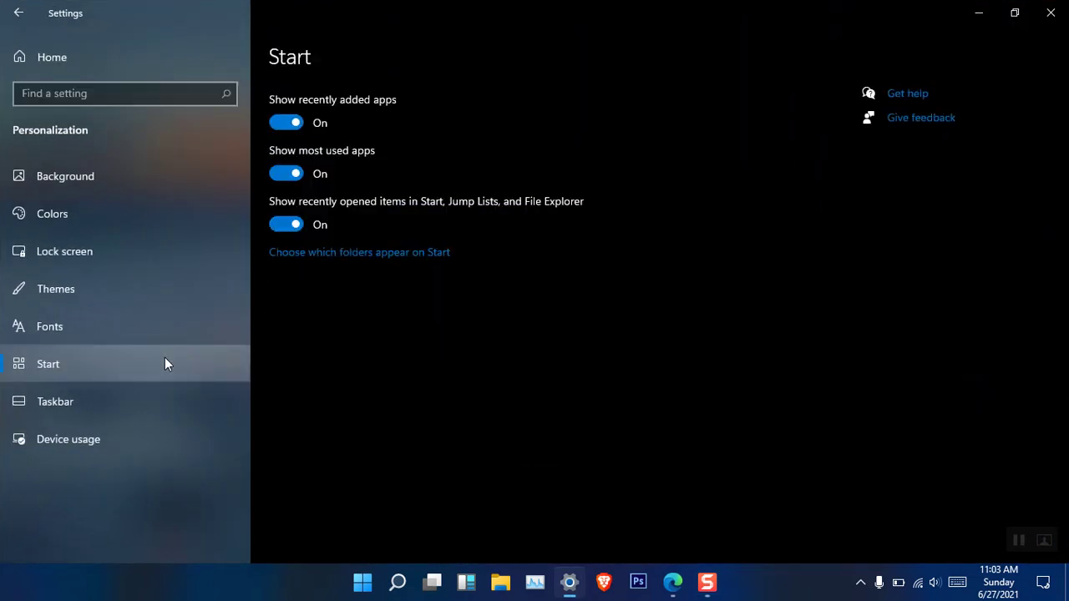
View the Start menu with its All apps list and letter index, and return to the Start settings
left_click(362, 583)
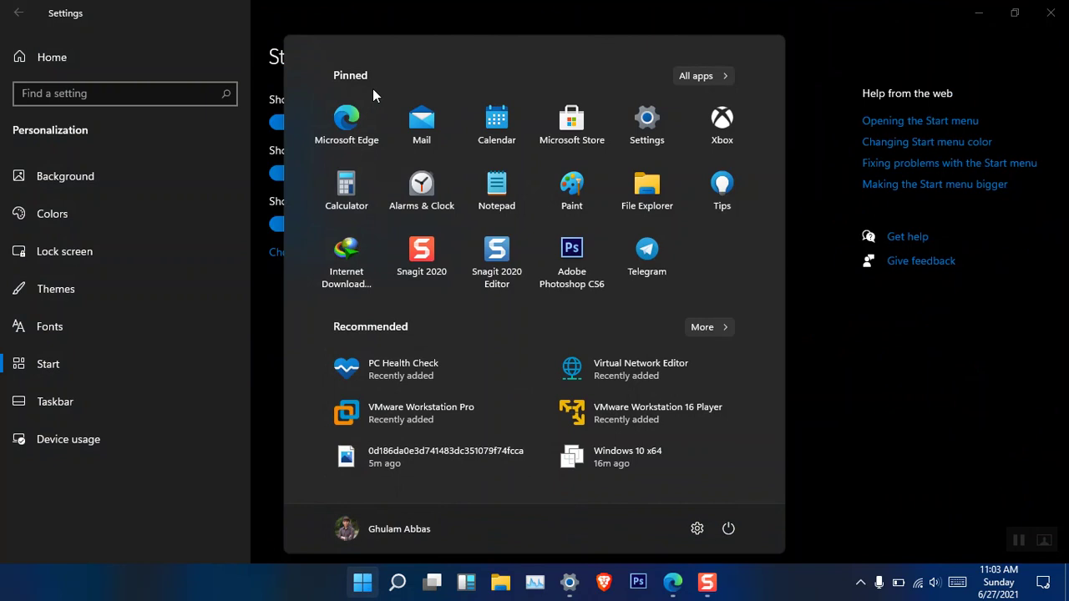
left_click(701, 76)
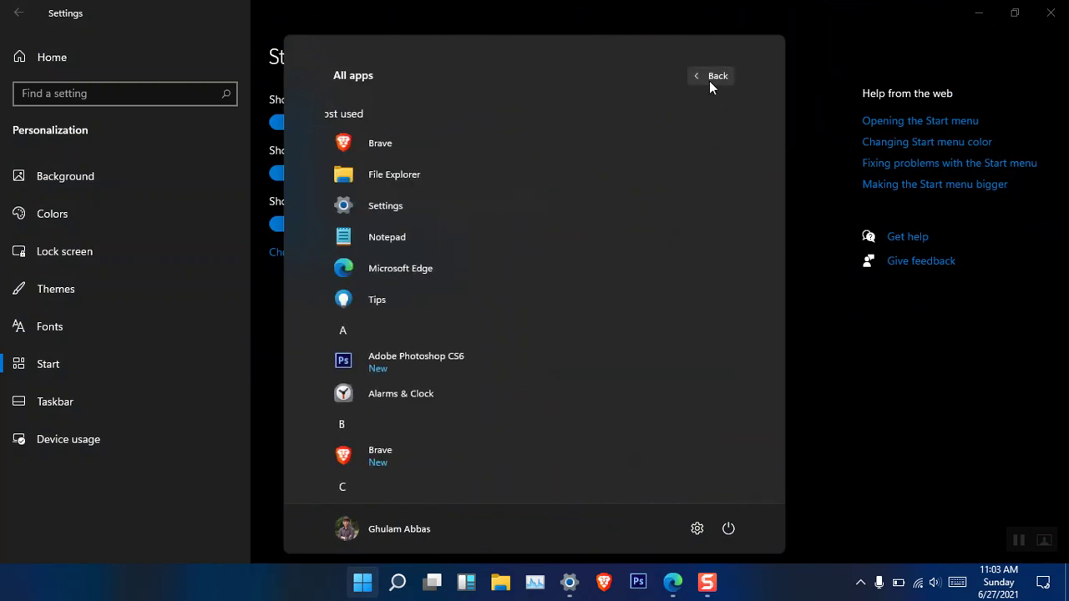
left_click(345, 116)
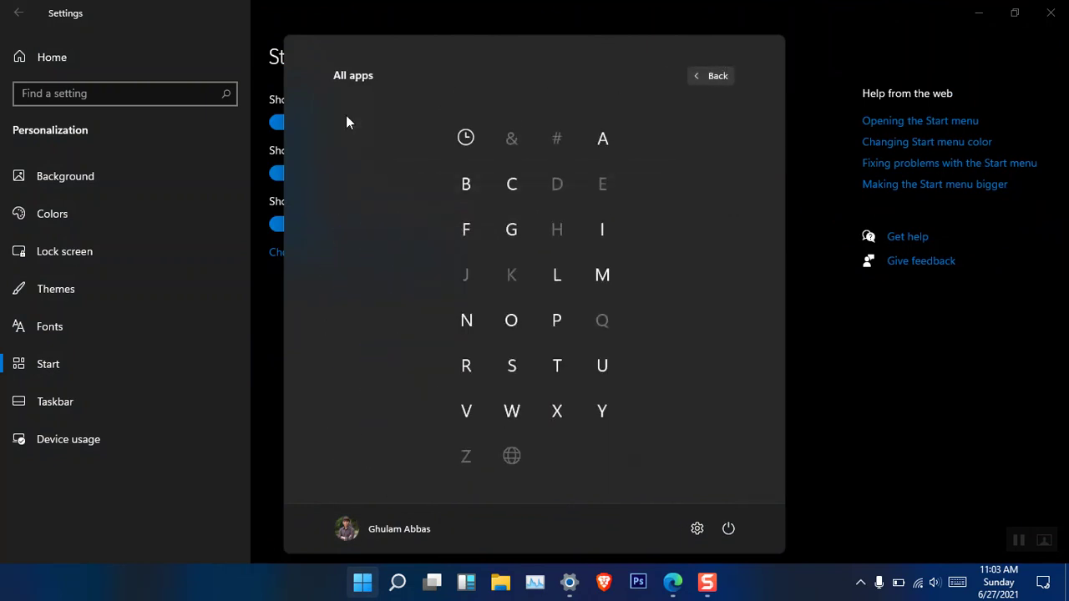
left_click(712, 76)
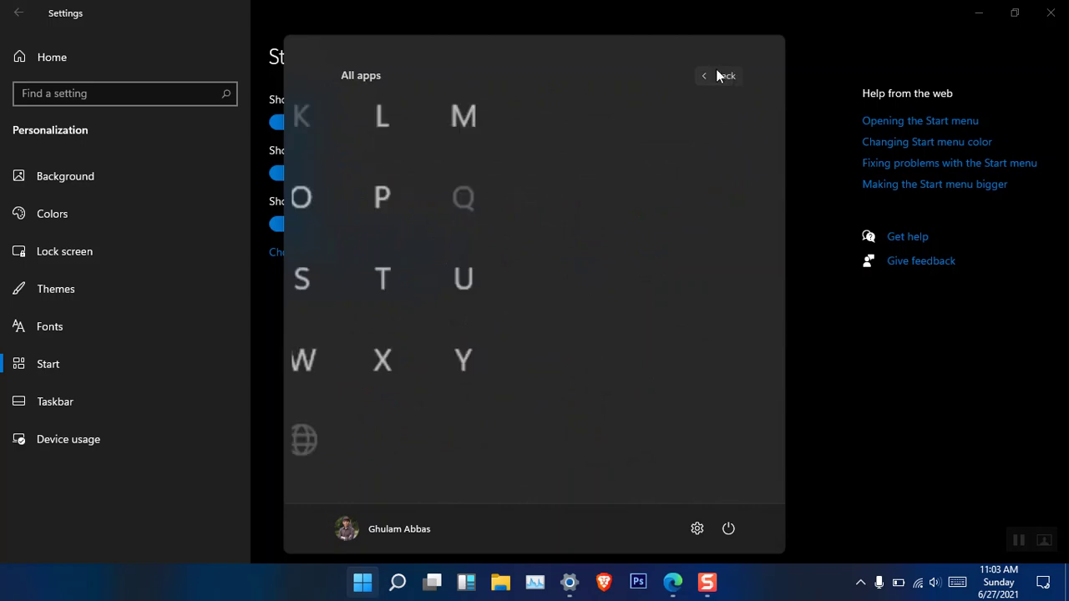
left_click(921, 421)
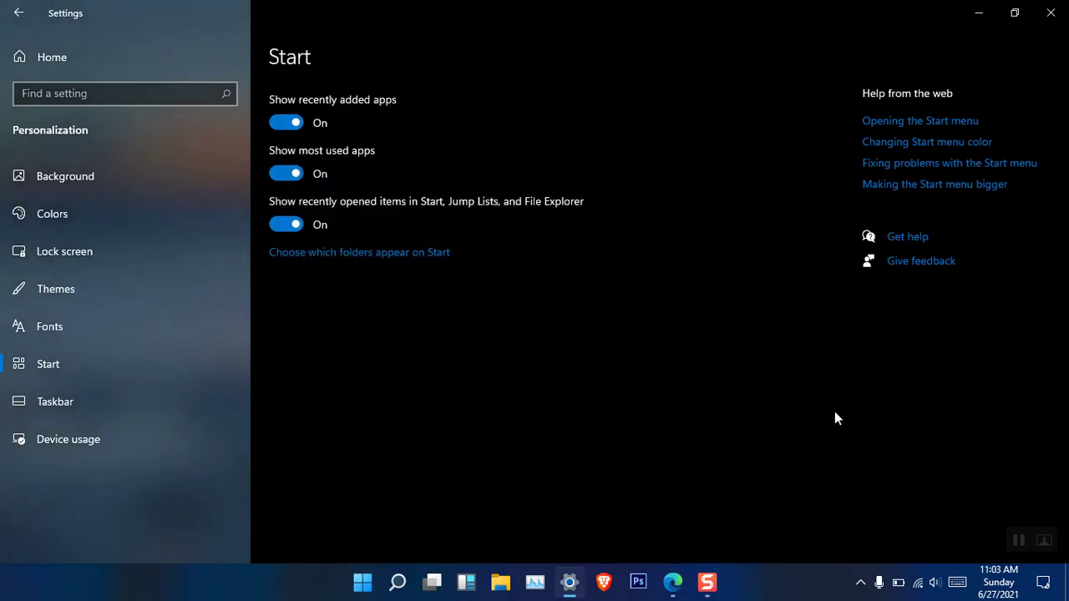
Turn off recently added apps, most used apps and recently opened items, and check the Start menu and its All apps list
left_click(287, 128)
left_click(296, 227)
left_click(289, 175)
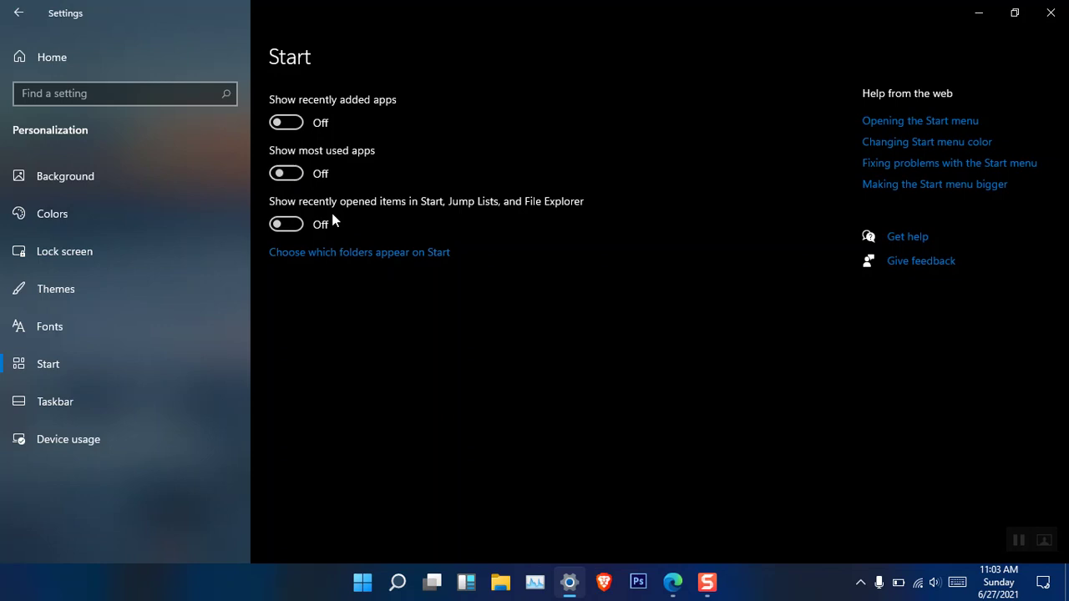
left_click(362, 583)
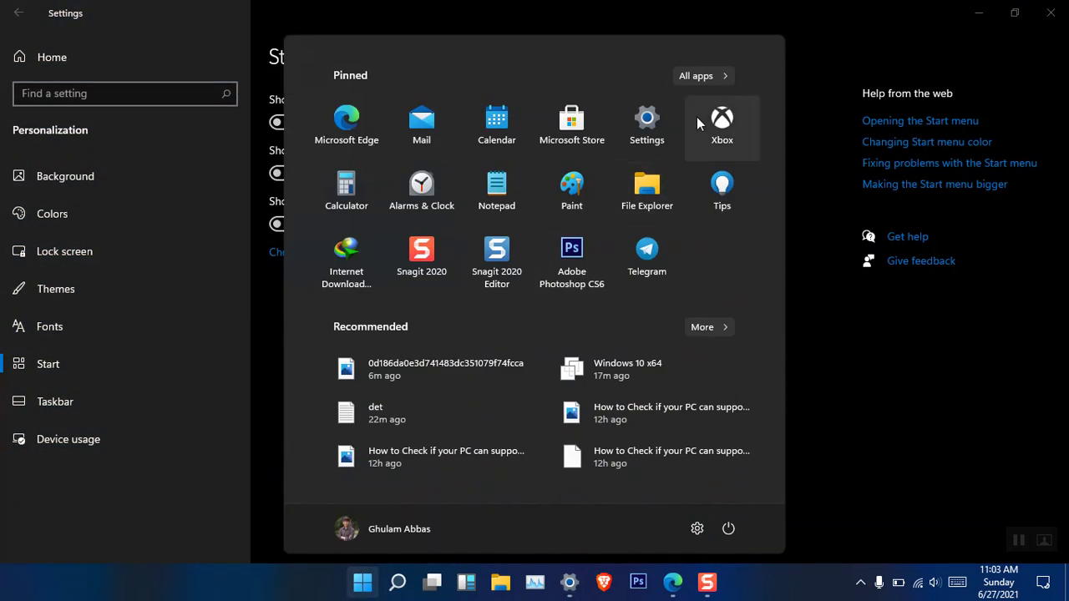
left_click(690, 80)
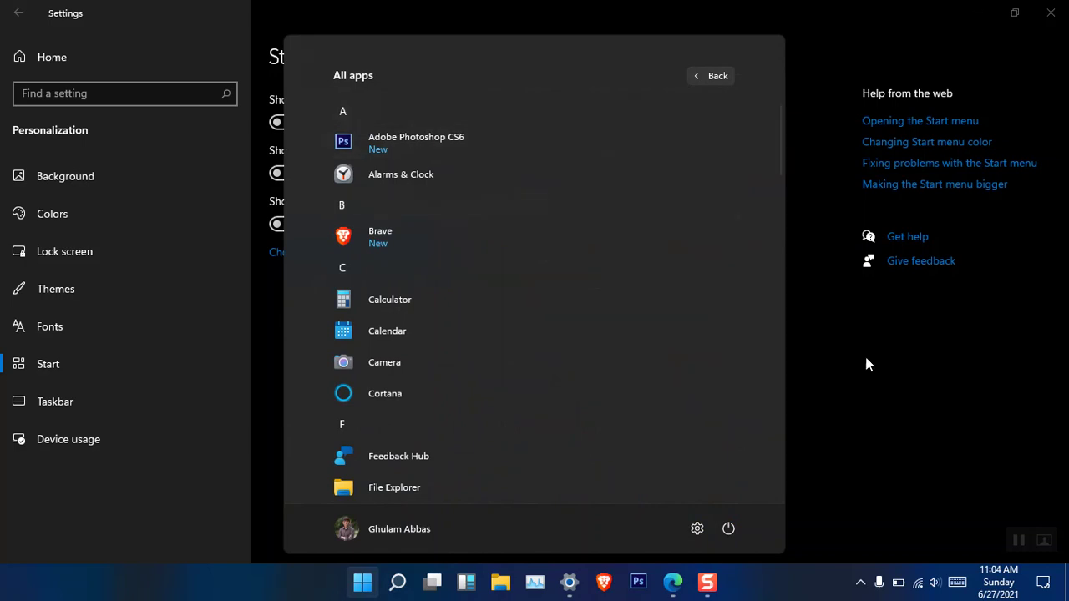
left_click(910, 398)
Turn recently added apps, most used apps and recently opened items back on, and check the Start menu's recommendations
left_click(286, 123)
left_click(286, 172)
left_click(285, 224)
left_click(364, 587)
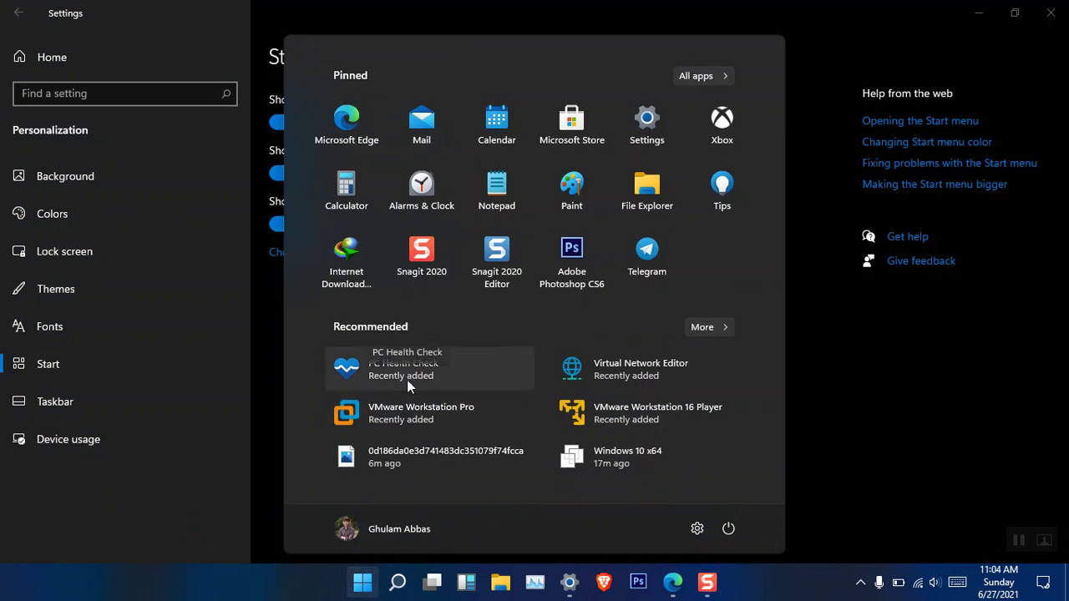
left_click(847, 387)
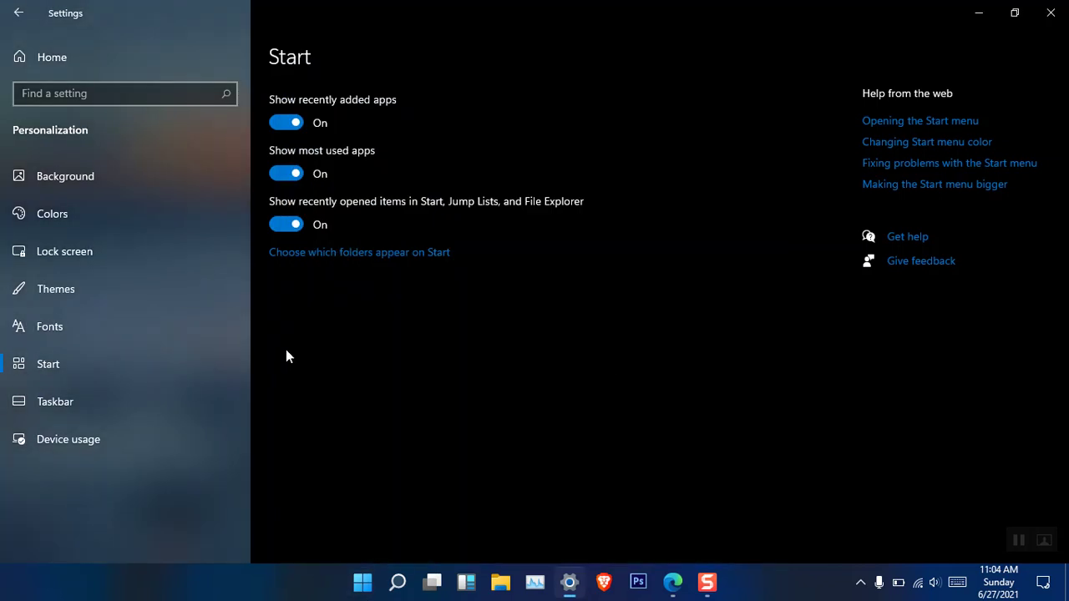
Open the Taskbar personalization page, and open it again through the taskbar's own settings shortcut
left_click(137, 402)
left_click(785, 587)
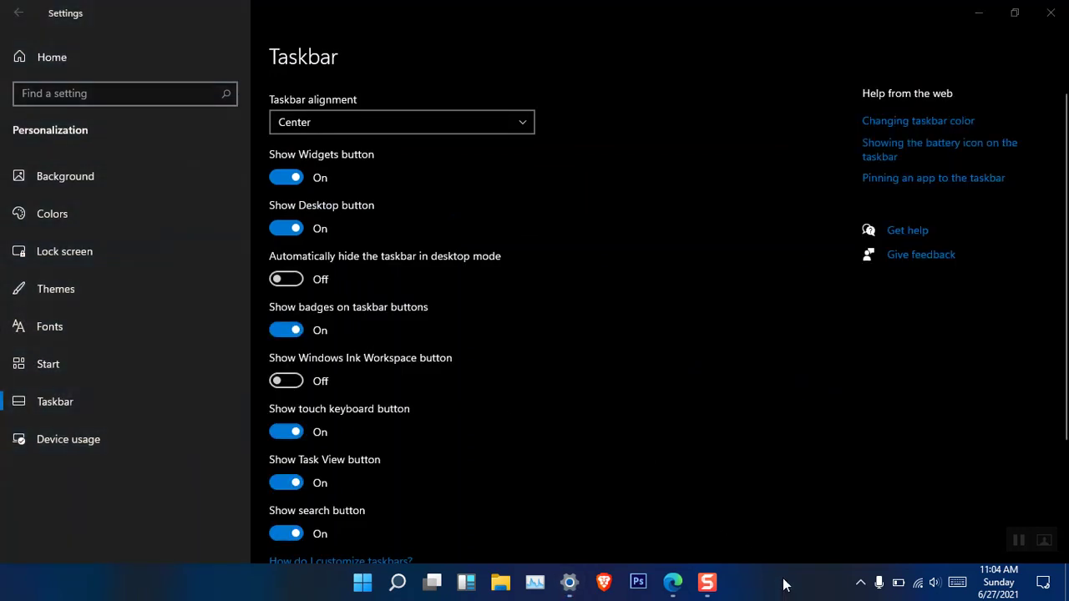
right_click(783, 585)
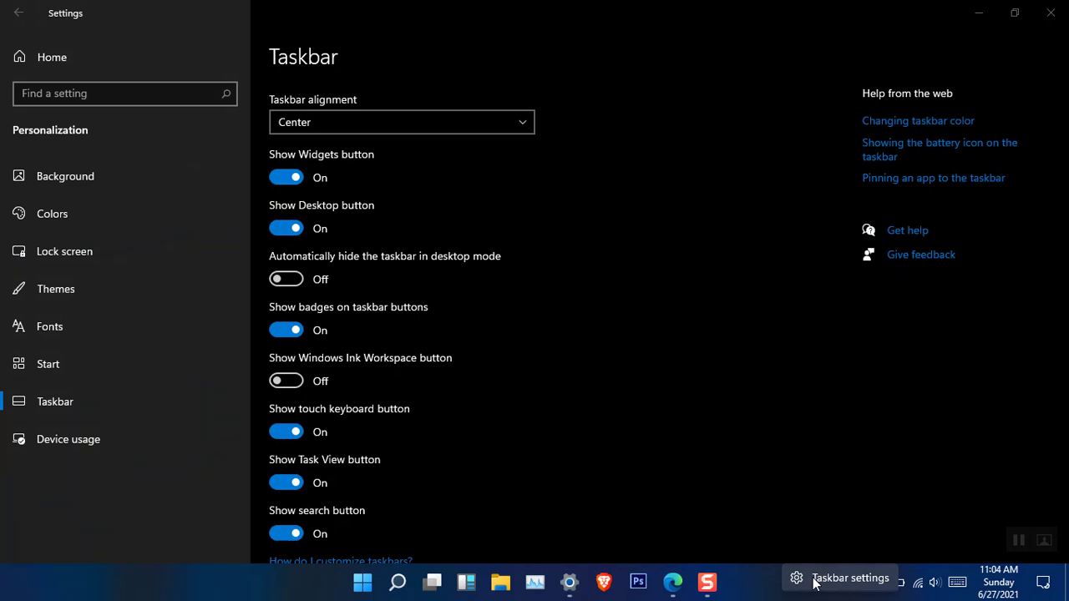
left_click(816, 583)
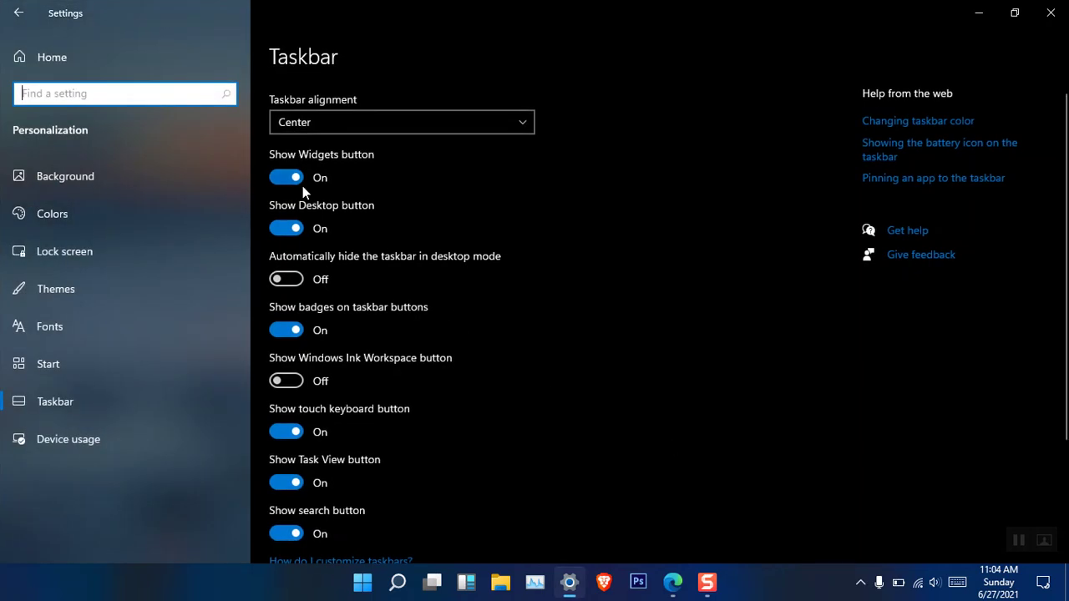
Open and close the Widgets panel, and turn off the Widgets button on the taskbar
left_click(466, 583)
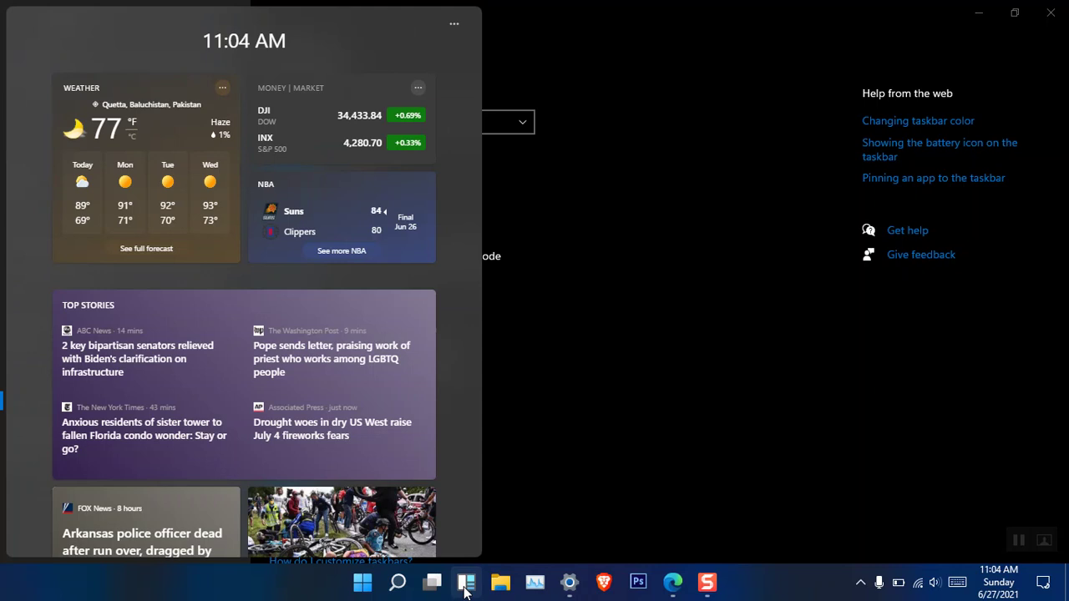
left_click(466, 582)
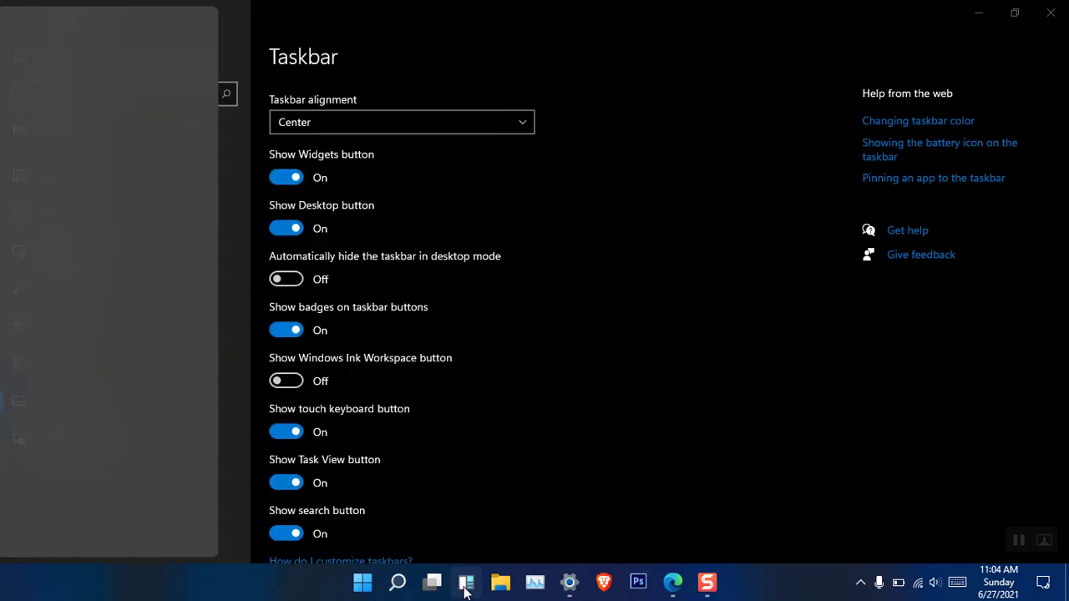
left_click(290, 179)
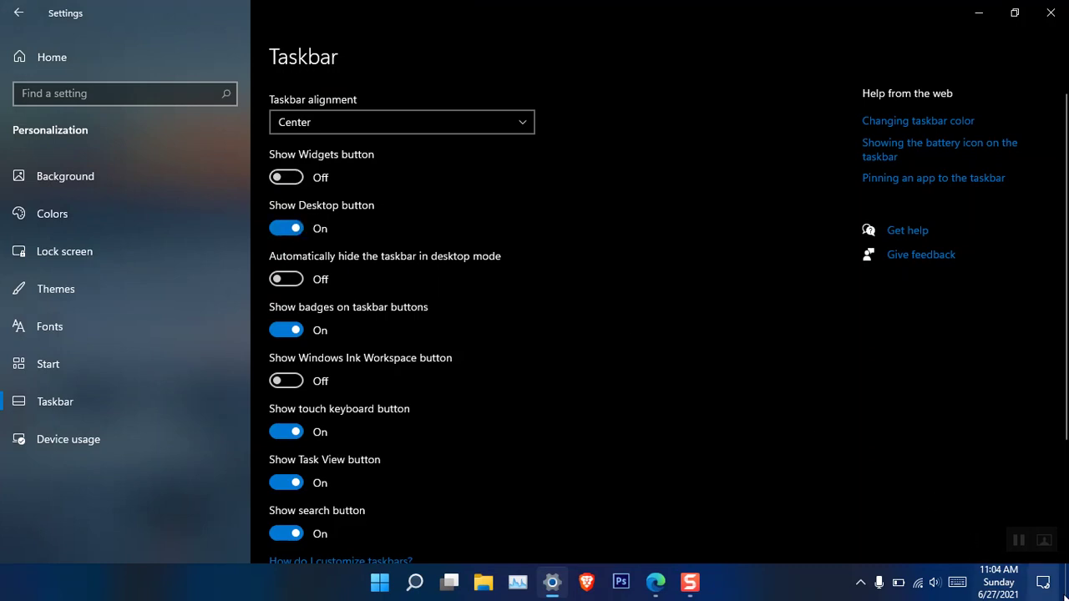
Close the File Explorer window and reopen the Taskbar settings from the desktop
left_click(879, 582)
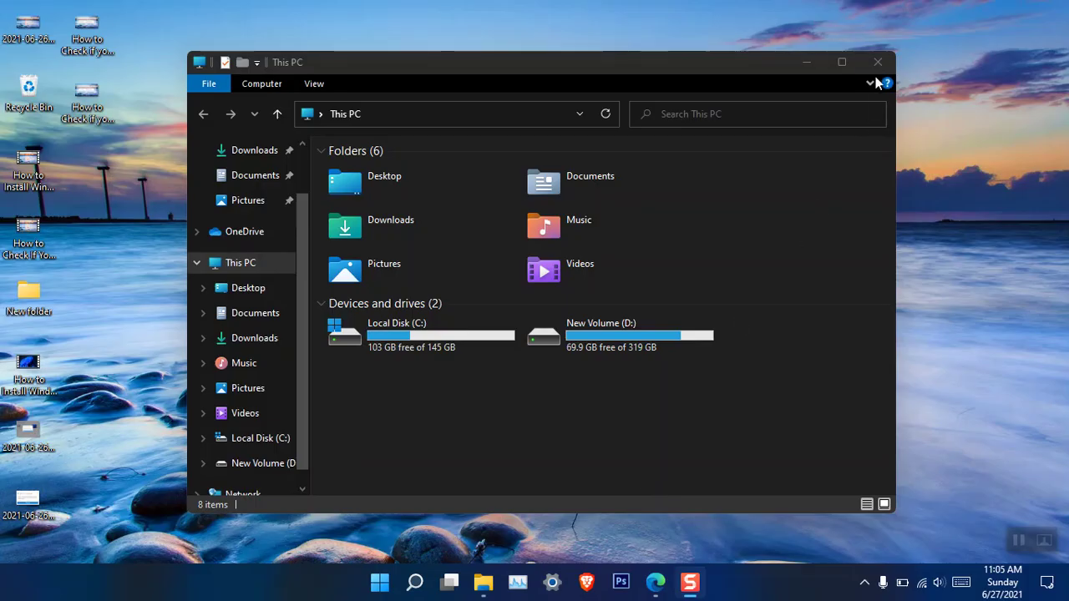
left_click(875, 53)
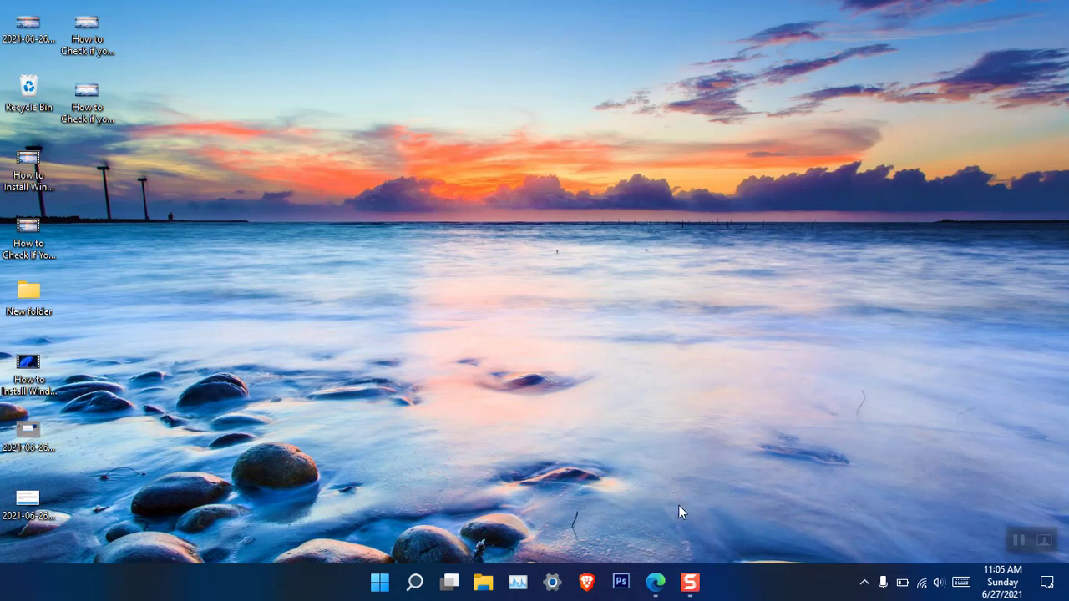
right_click(771, 576)
left_click(805, 580)
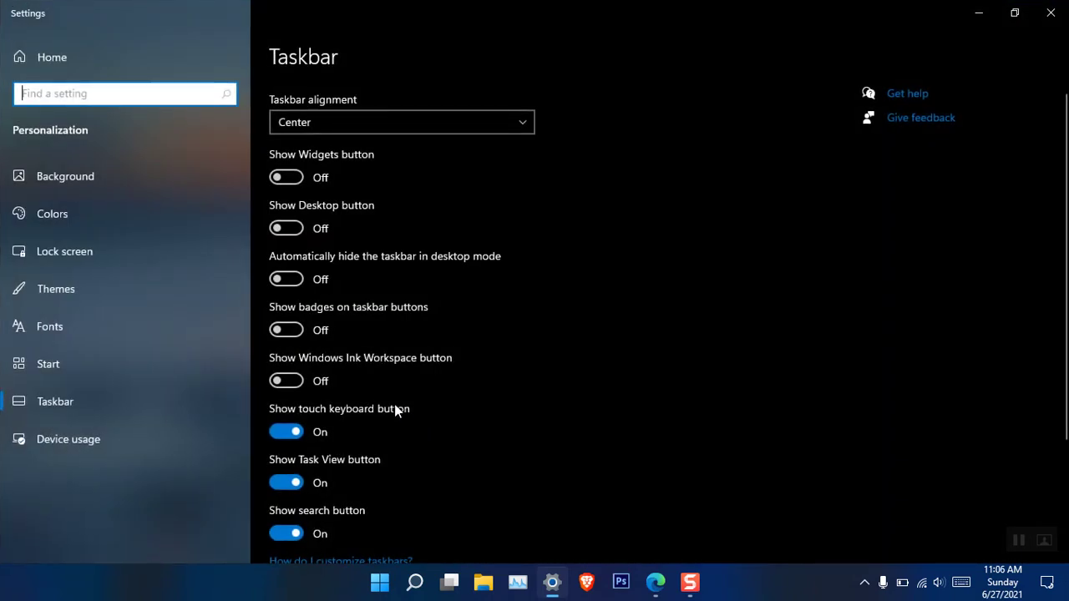
Turn the taskbar's Widgets button on, and open and close the Widgets panel to try it
left_click(286, 177)
left_click(465, 581)
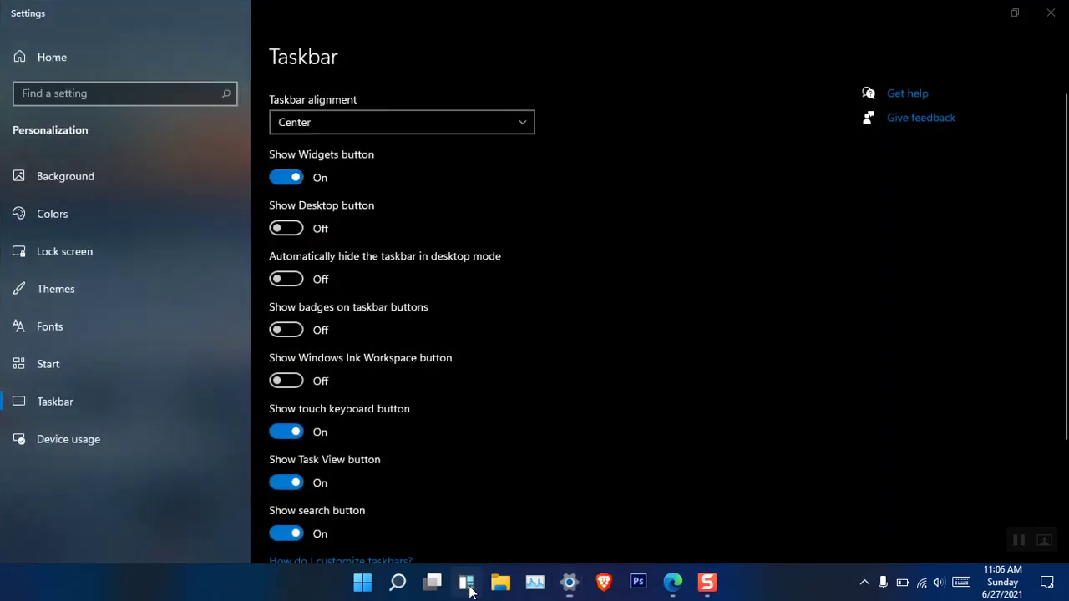
left_click(469, 588)
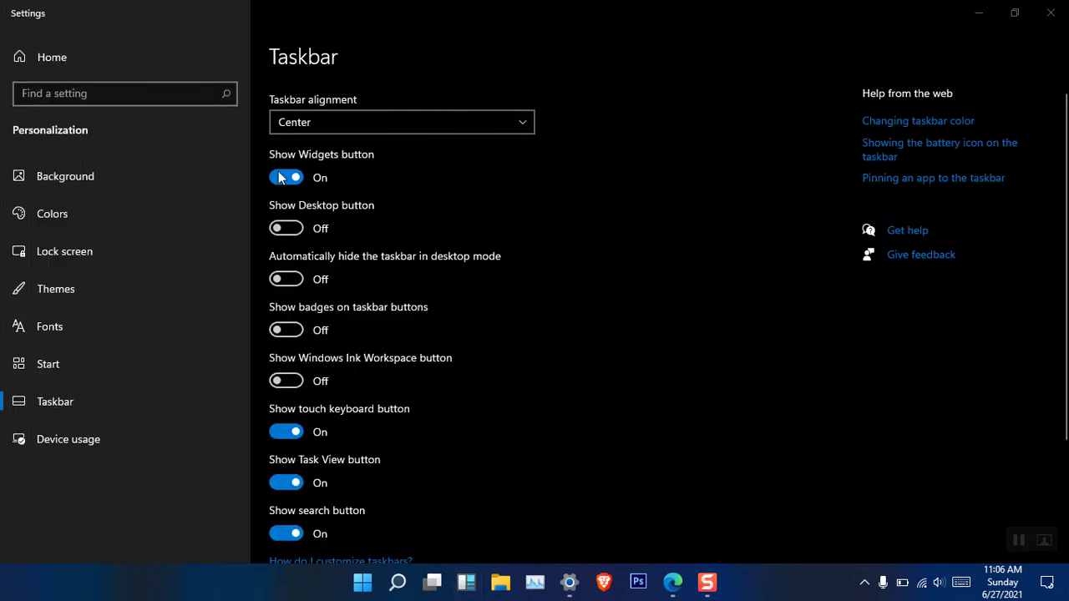
Switch the Show Desktop button on and off, and switch automatic hiding of the taskbar on and off
left_click(294, 228)
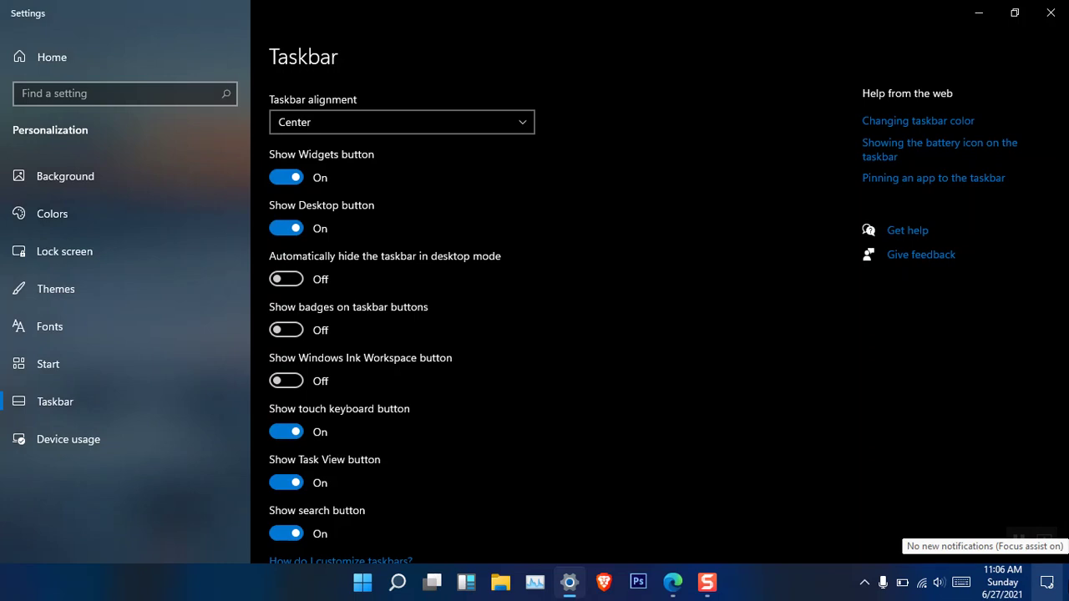
left_click(292, 238)
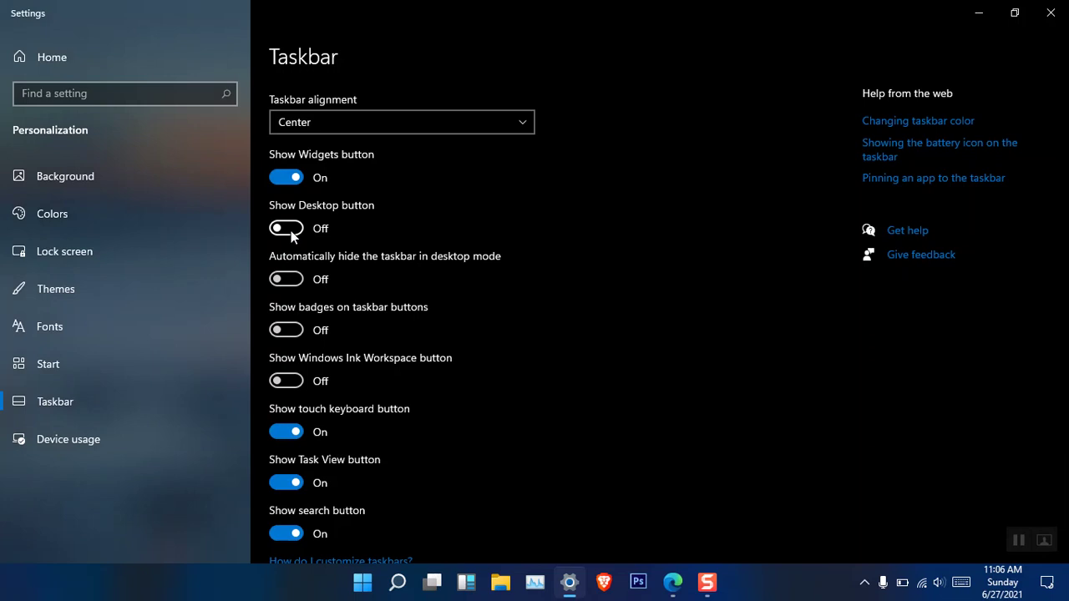
left_click(292, 280)
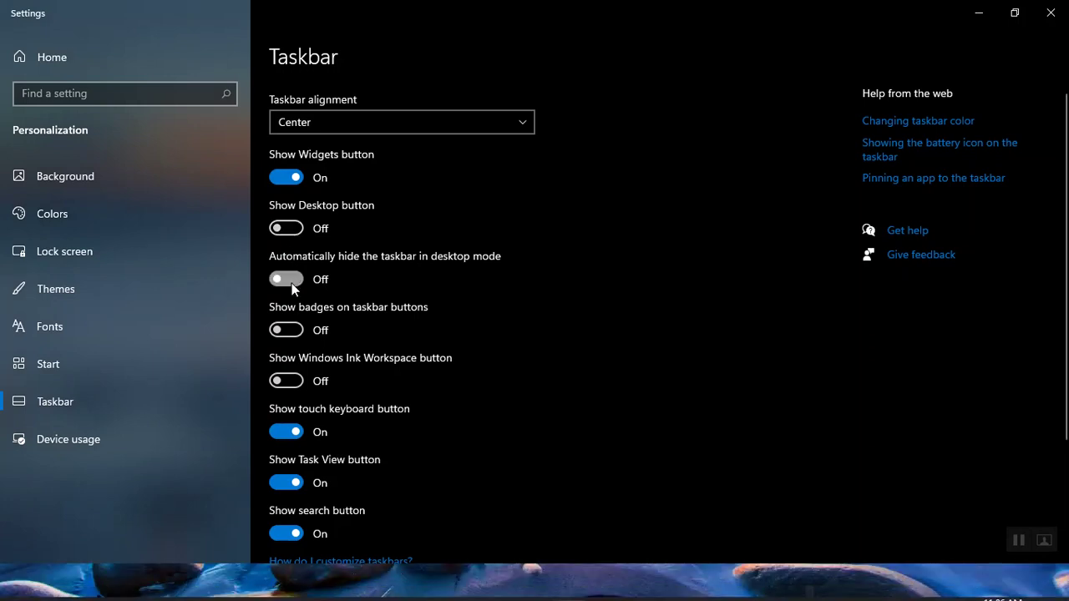
left_click(292, 279)
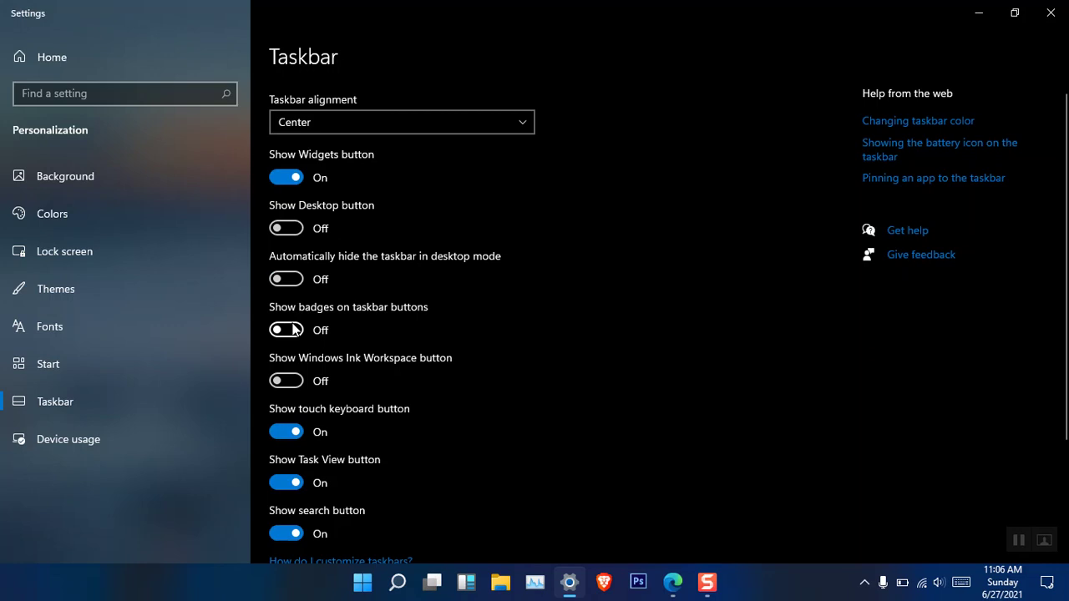
Switch the Windows Ink Workspace button on and off, and switch the touch keyboard button off and on, trying out the keyboard
left_click(282, 383)
left_click(290, 383)
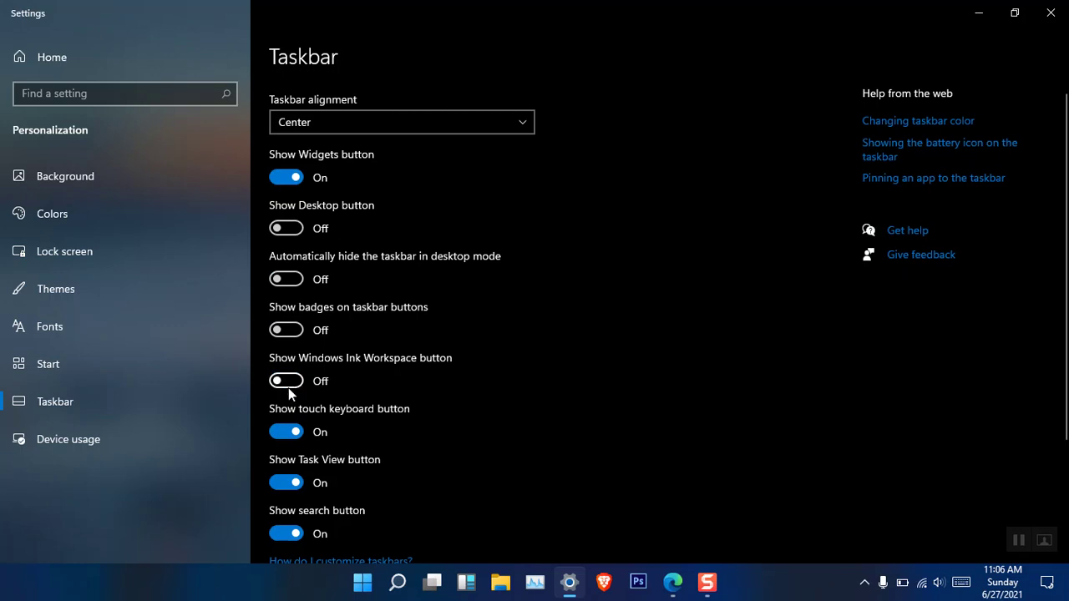
scroll(293, 434, "down", 1)
left_click(288, 349)
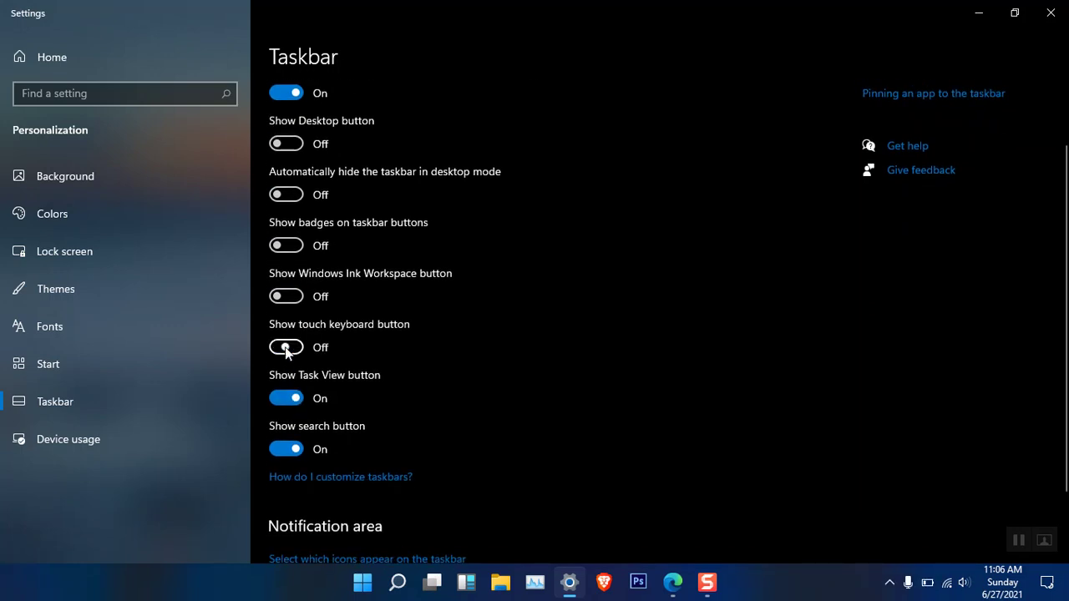
left_click(286, 351)
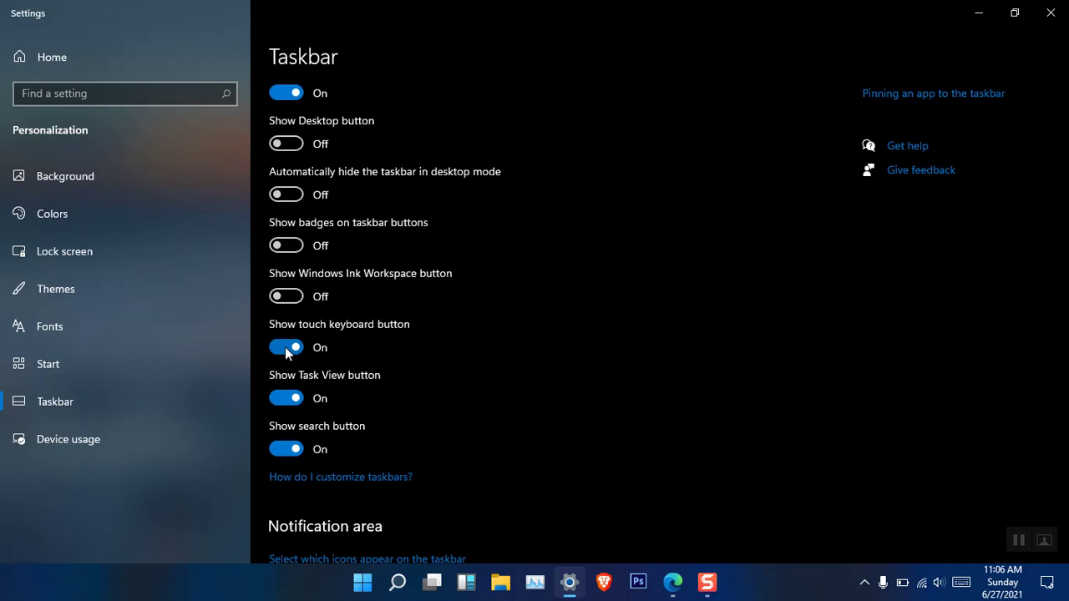
left_click(962, 585)
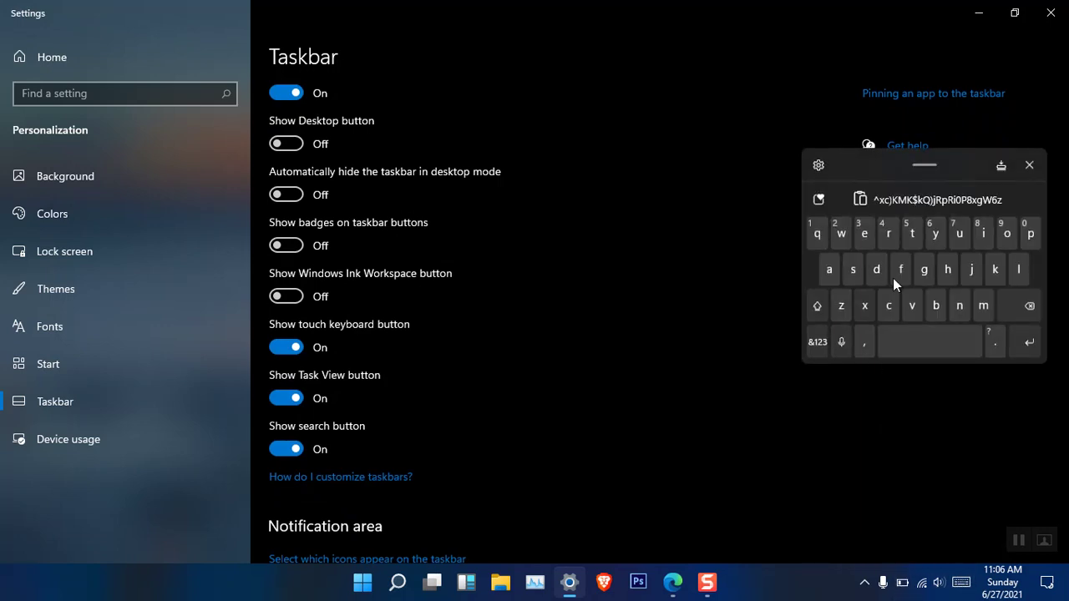
left_click(1029, 165)
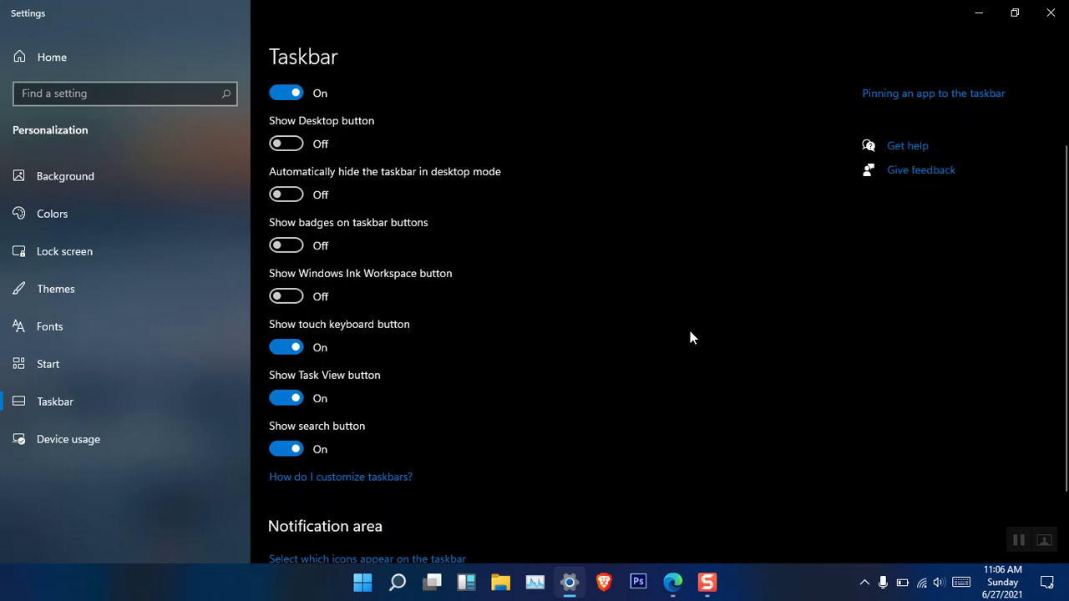
Switch the taskbar's Task View button off and back on, and do the same with the search button
left_click(294, 399)
left_click(293, 400)
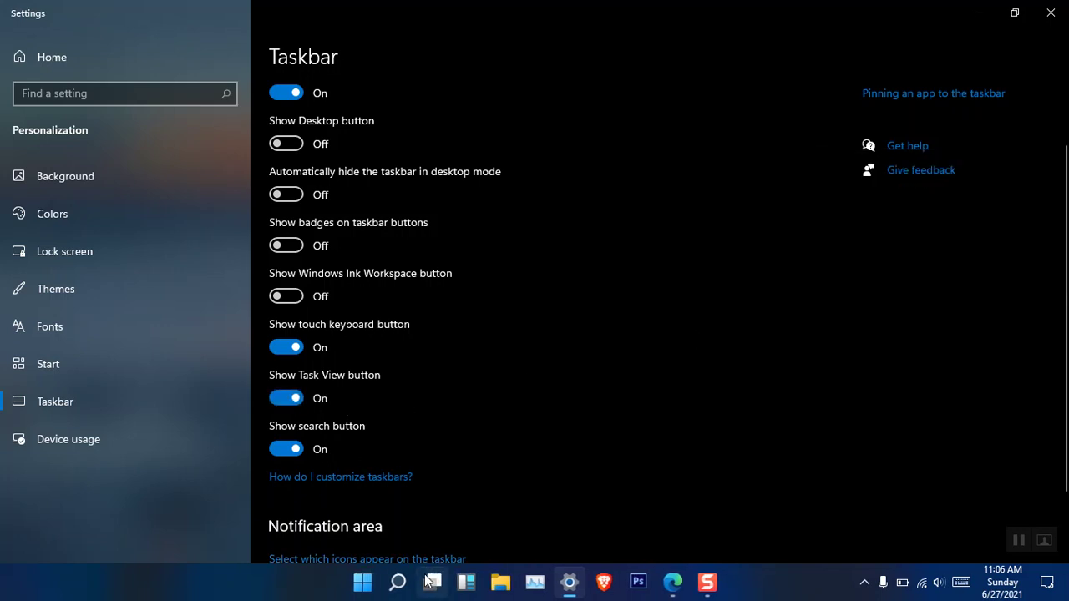
left_click(294, 449)
left_click(294, 449)
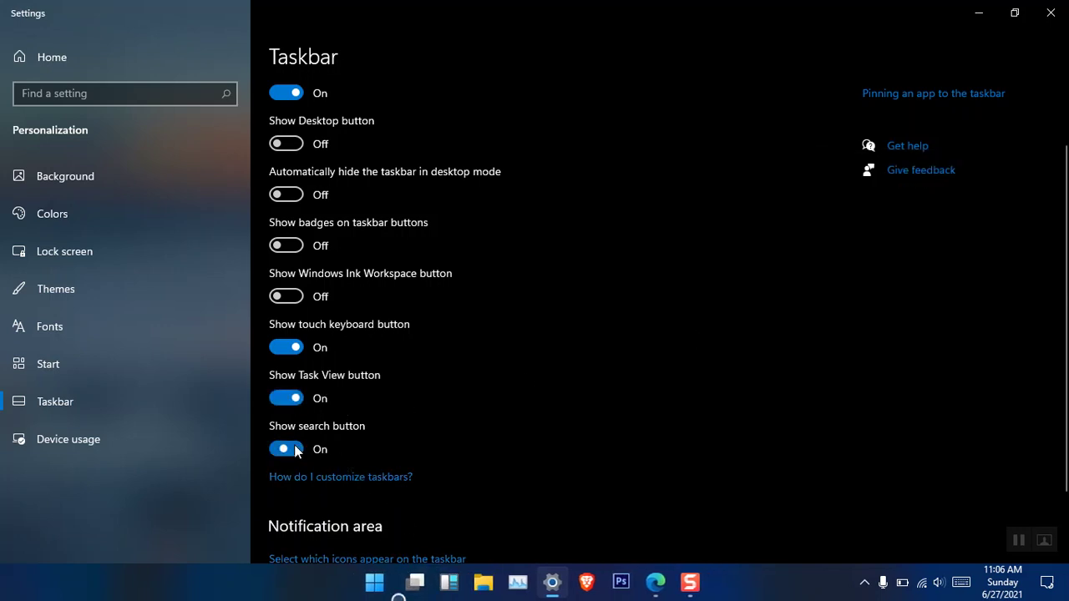
left_click(294, 449)
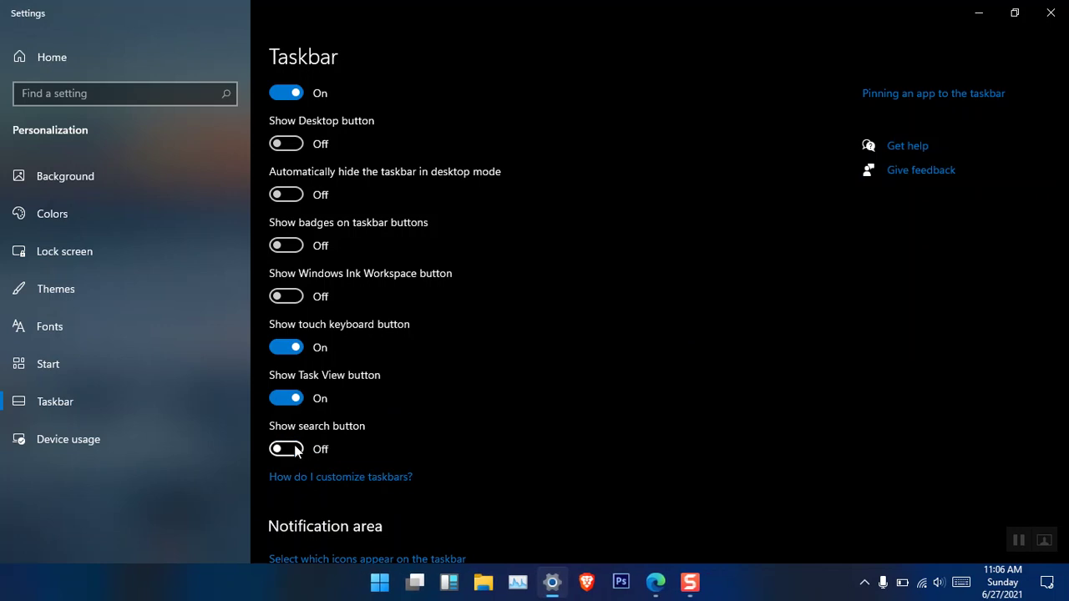
left_click(294, 450)
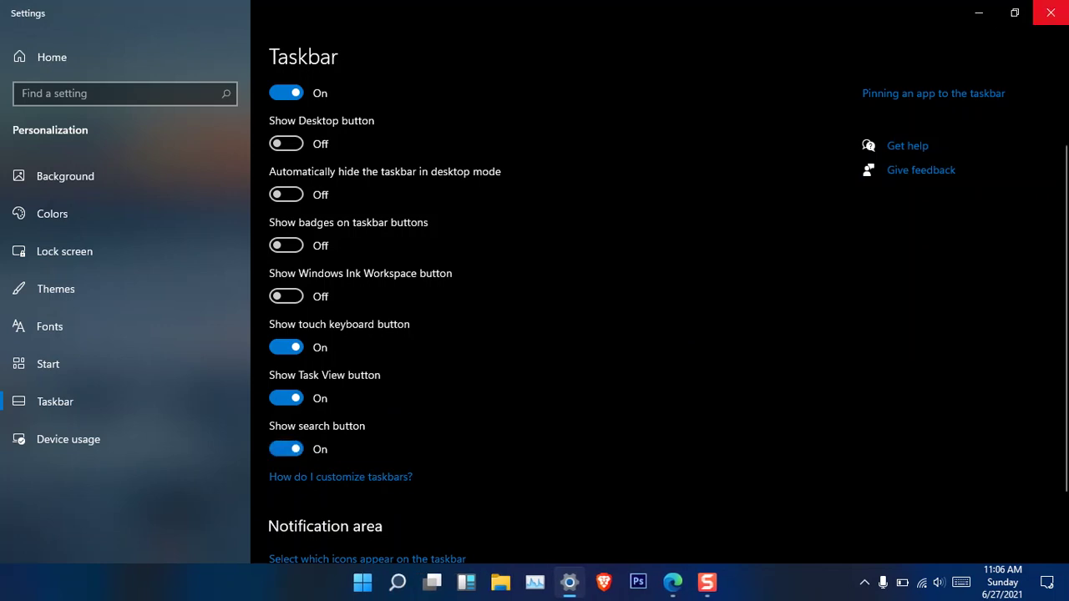
Close the Settings window and open File Explorer
left_click(1051, 12)
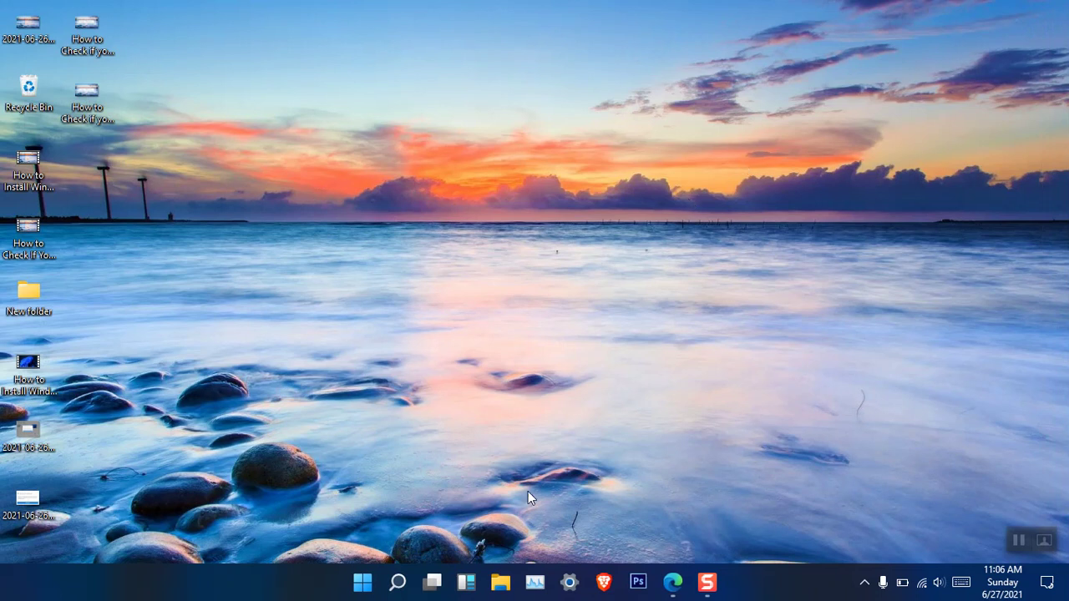
left_click(500, 582)
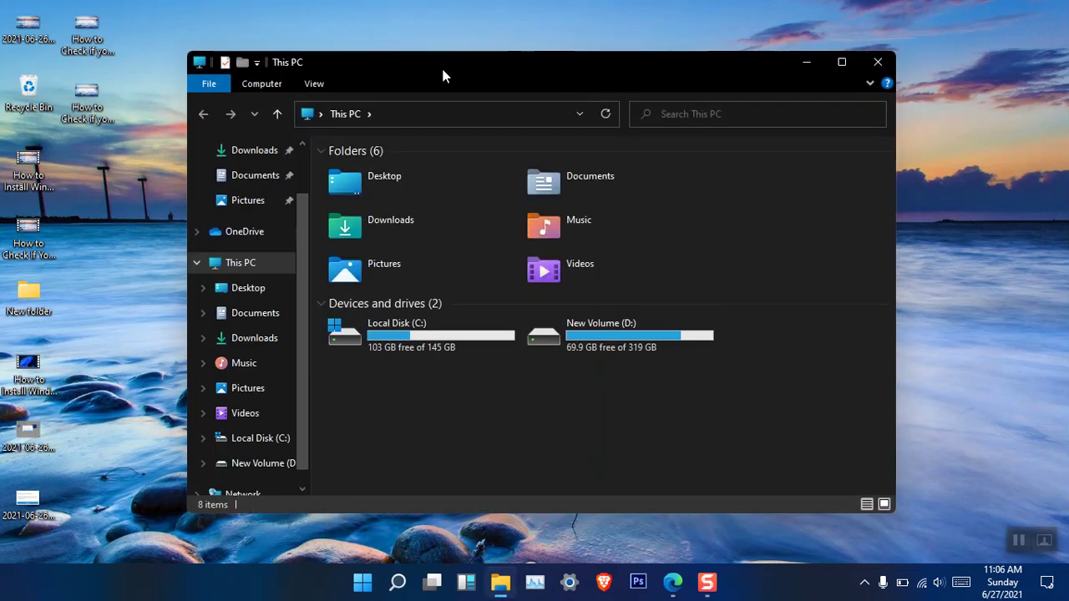
scroll(284, 226, "up", 1)
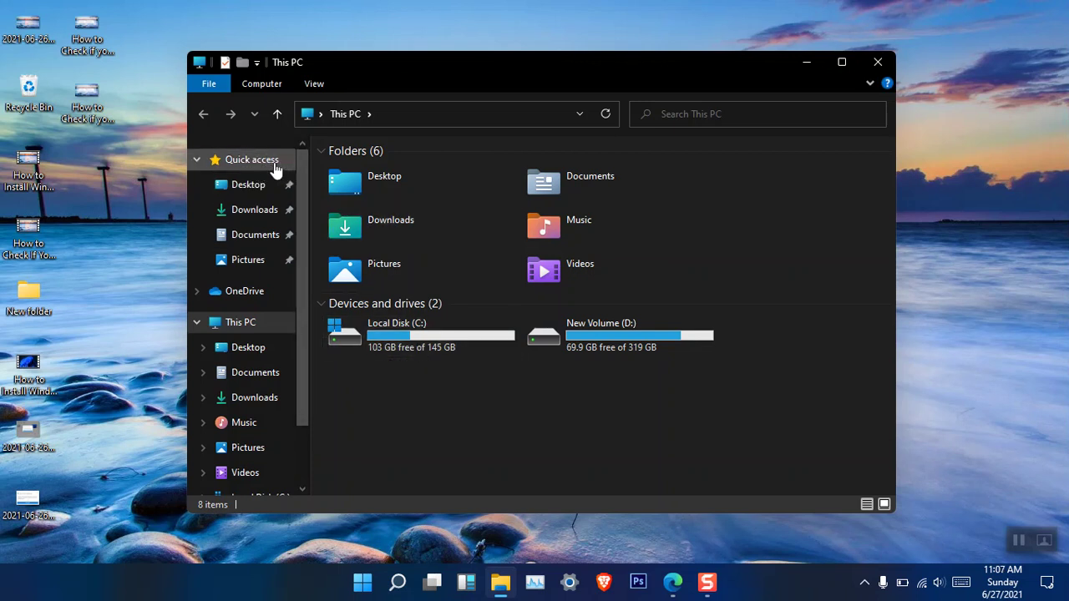
Set File Explorer to open to Quick access with recently used files and frequently used folders shown, and reopen it to check
right_click(274, 162)
left_click(339, 211)
left_click(340, 214)
left_click(345, 225)
left_click(324, 386)
left_click(318, 404)
left_click(460, 505)
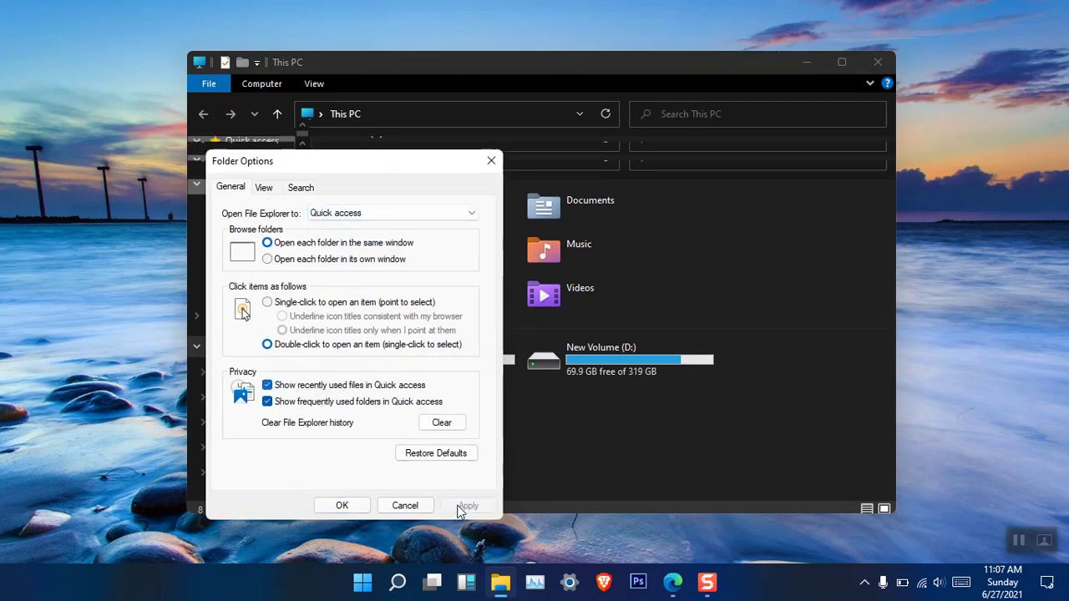
left_click(355, 507)
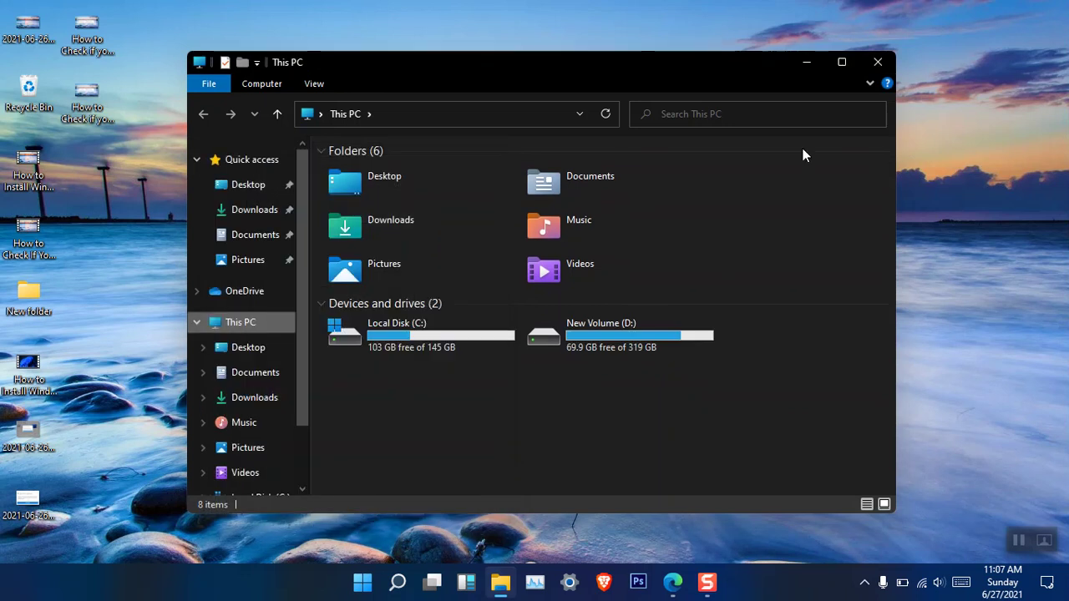
left_click(877, 63)
left_click(500, 582)
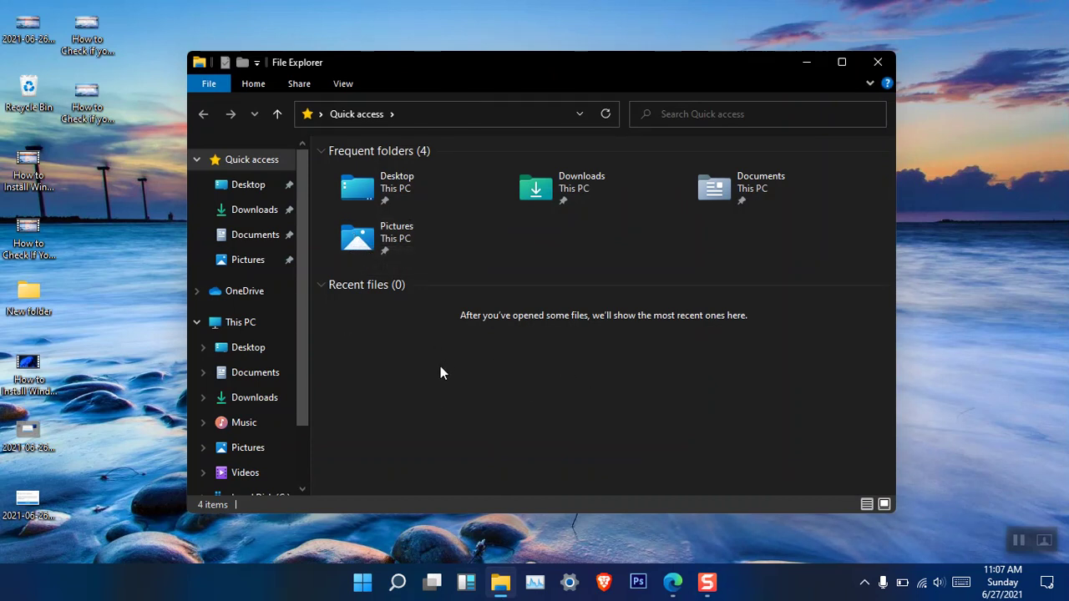
Set File Explorer to open to This PC, stop showing recently used files and frequently used folders in Quick access, and close the window
right_click(271, 156)
left_click(326, 205)
left_click(352, 216)
left_click(353, 227)
left_click(355, 213)
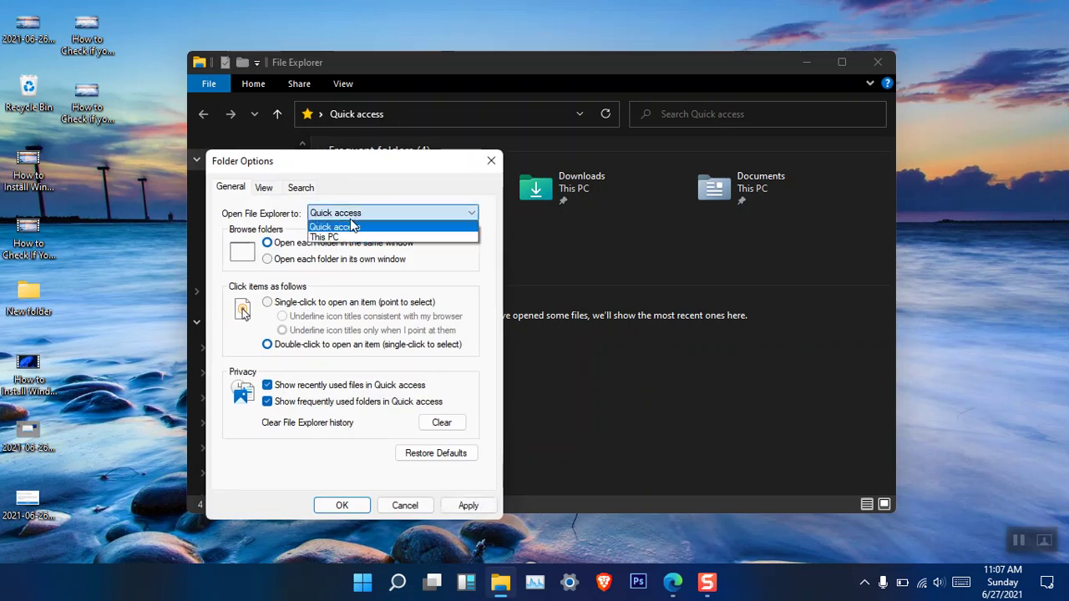
left_click(361, 239)
left_click(306, 385)
left_click(307, 402)
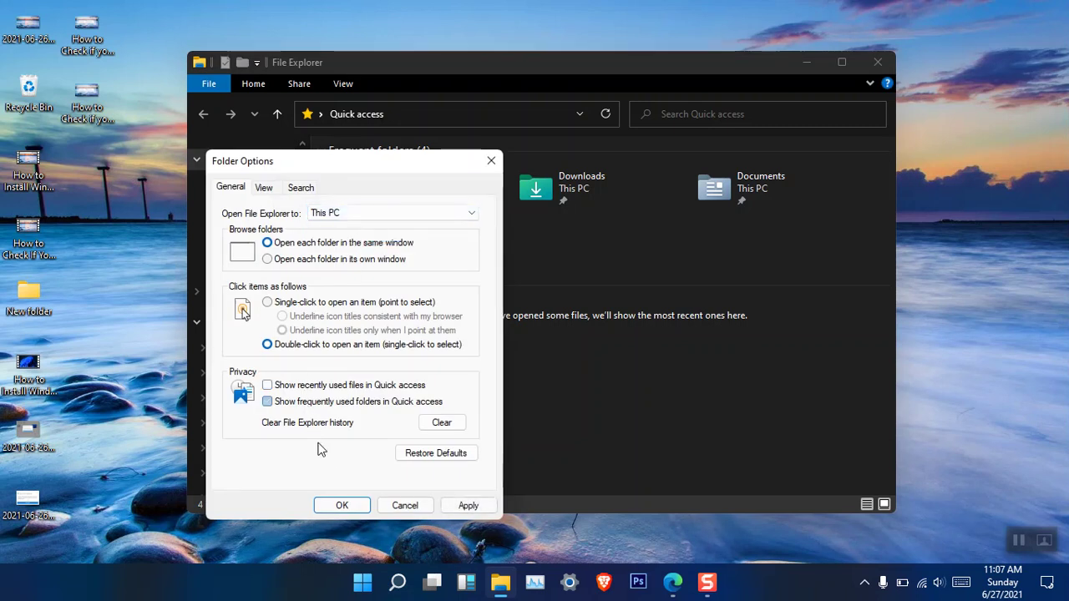
left_click(342, 505)
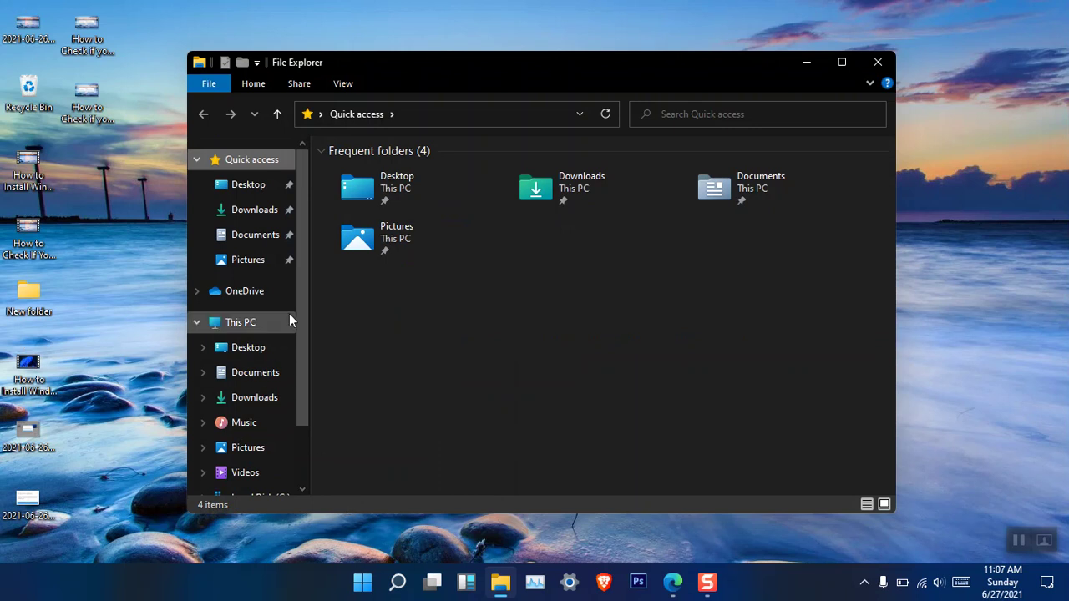
scroll(310, 358, "down", 3)
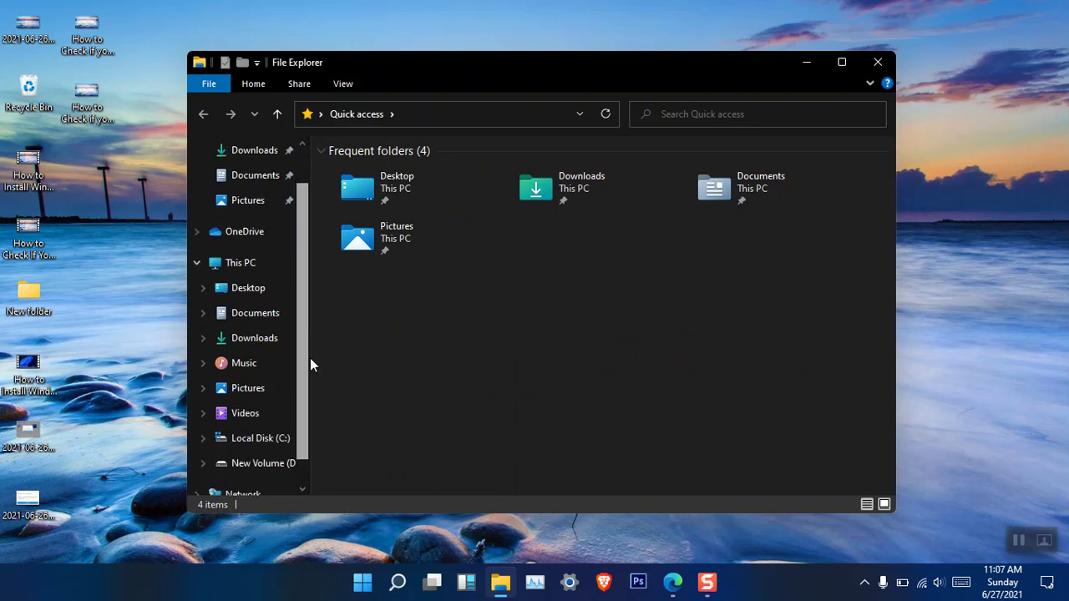
left_click(878, 70)
Change the desktop icons to Medium icons and back to Small icons
right_click(643, 160)
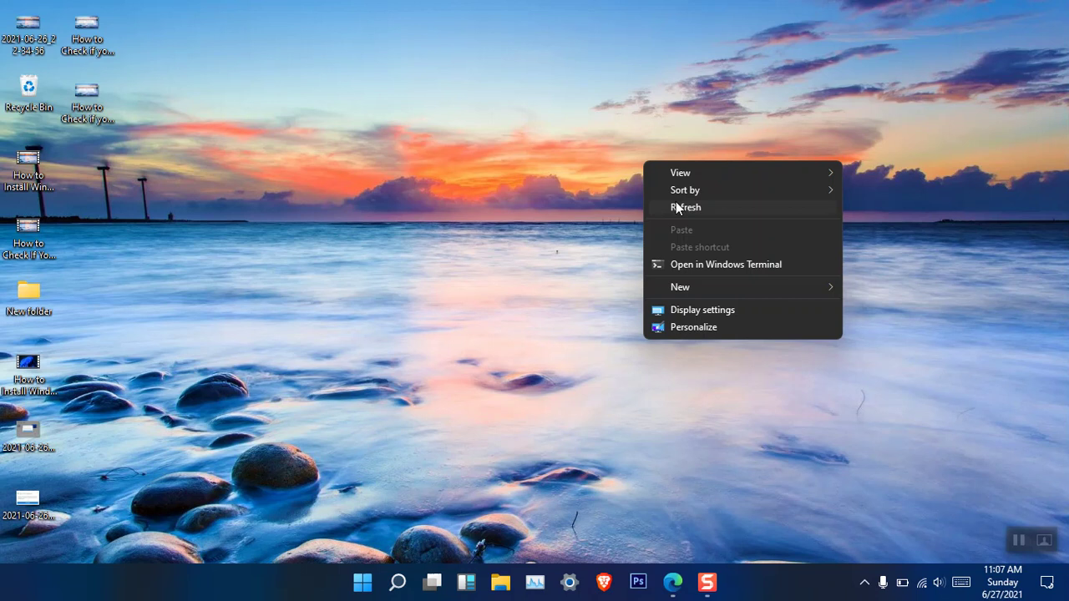
mouse_move(679, 179)
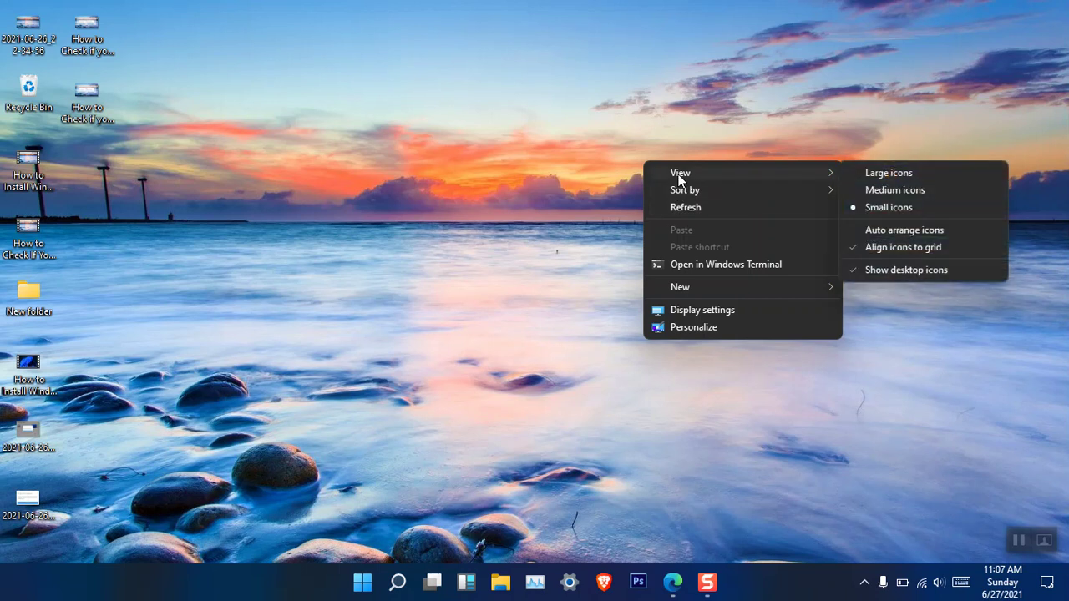
left_click(872, 192)
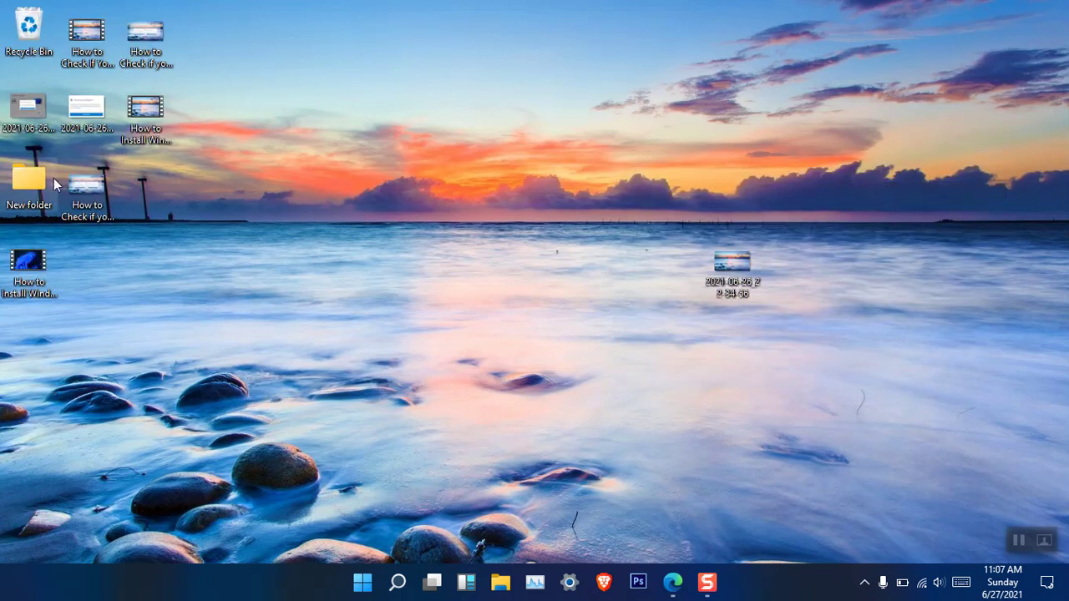
right_click(444, 130)
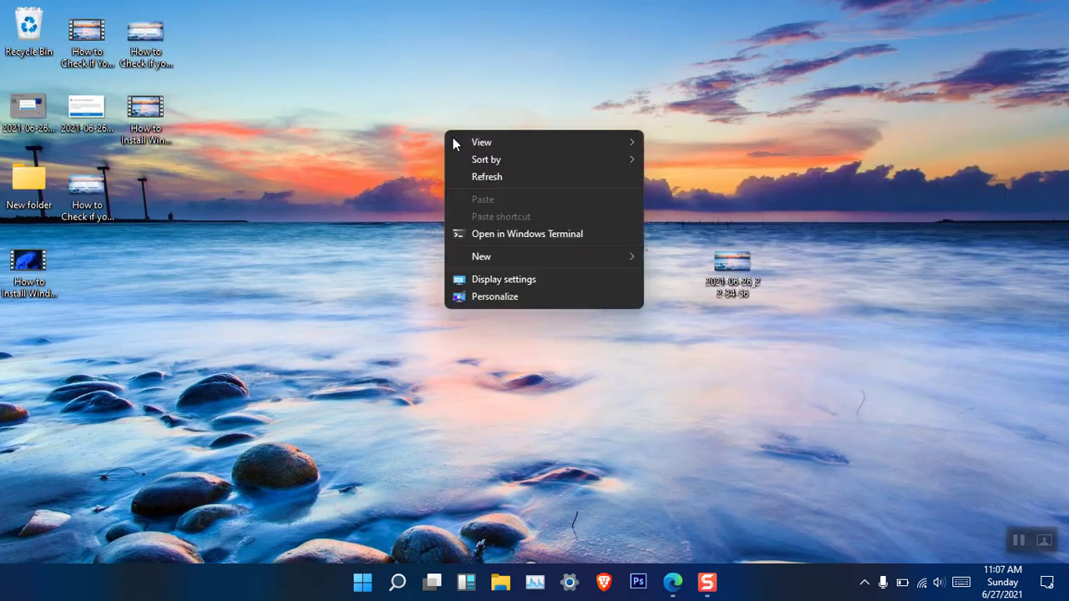
mouse_move(511, 142)
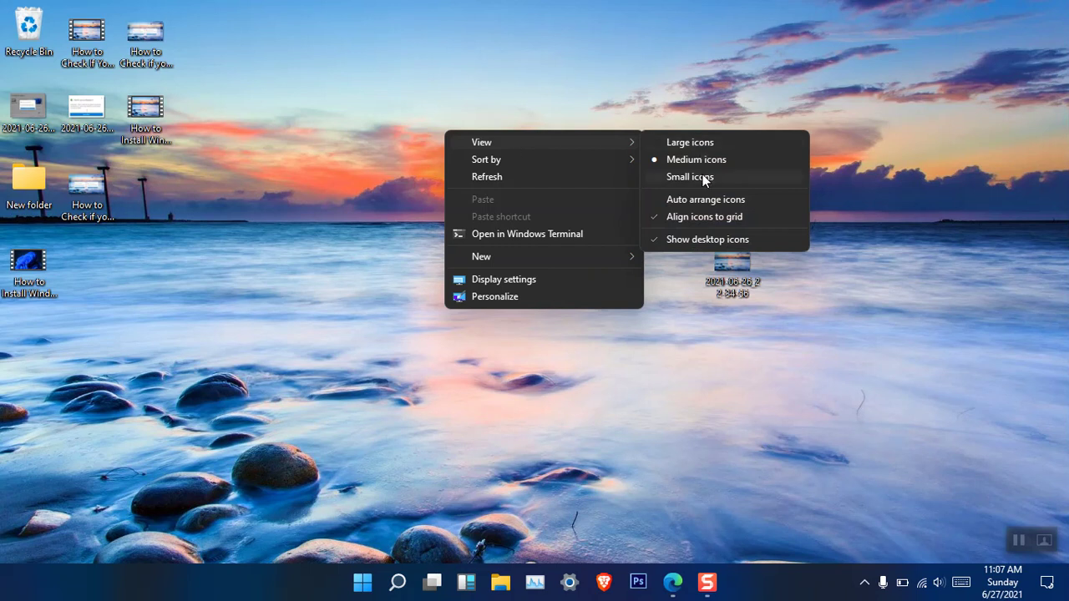
left_click(706, 177)
Sort the desktop icons by Name
right_click(520, 177)
mouse_move(567, 202)
left_click(749, 203)
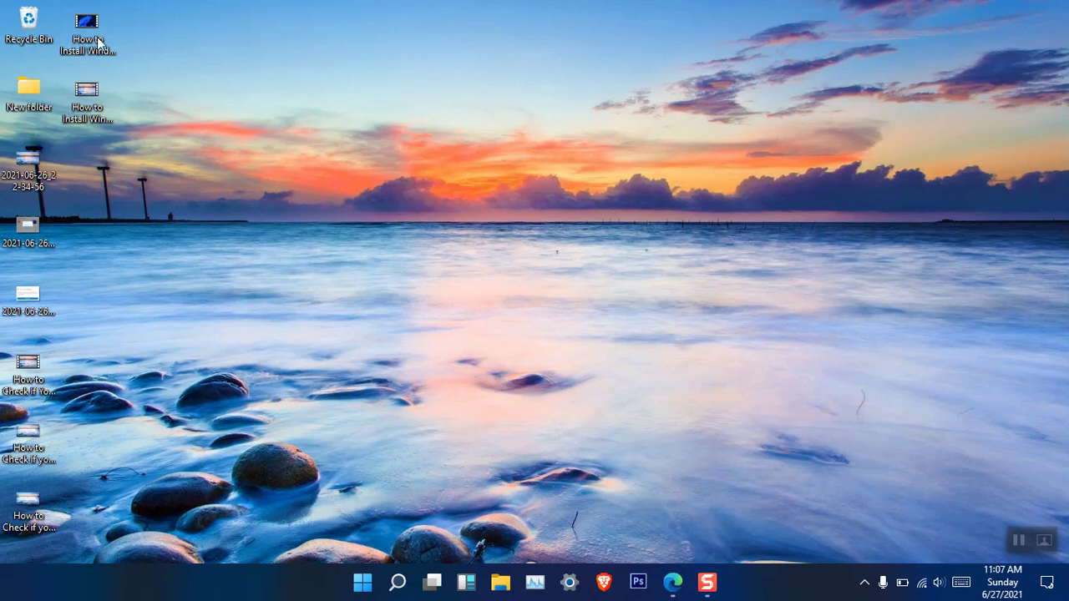
Move the New folder icon out to the open middle area of the desktop, and sort the icons by Name again
left_click_drag(29, 92, 654, 176)
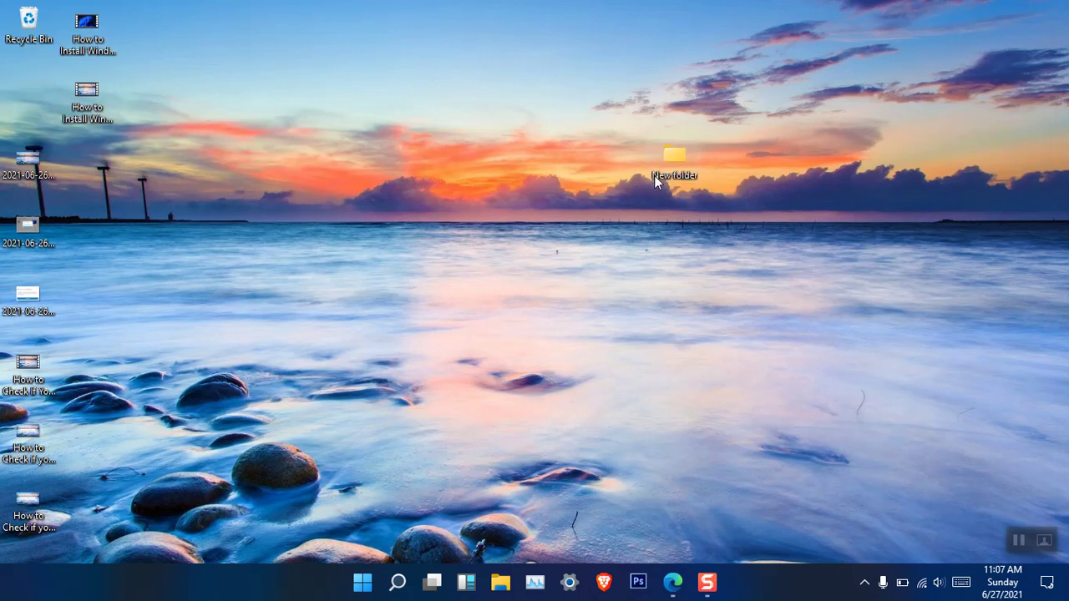
right_click(492, 150)
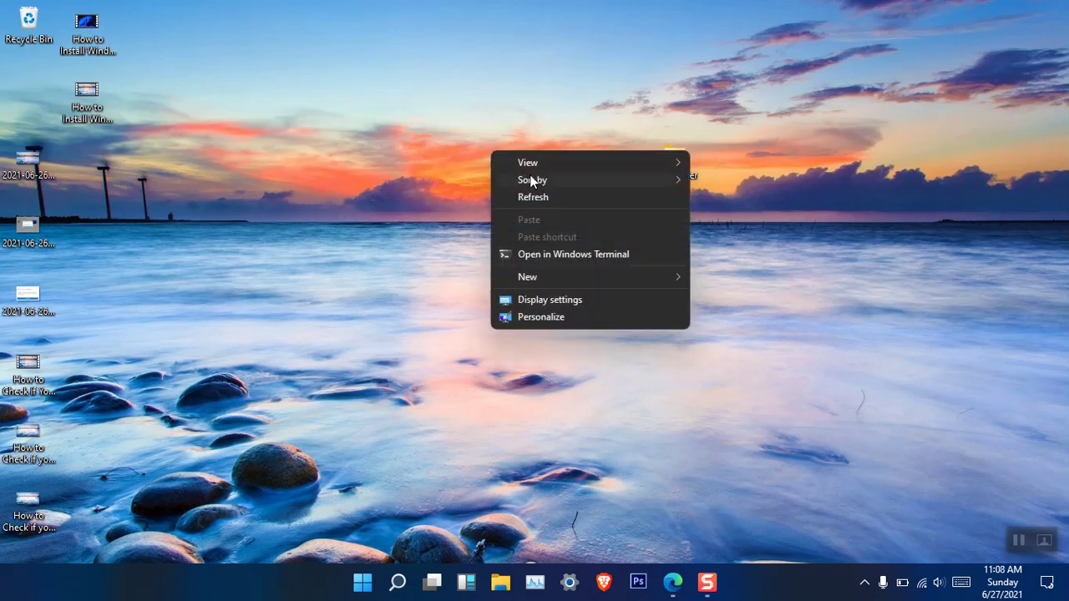
mouse_move(547, 181)
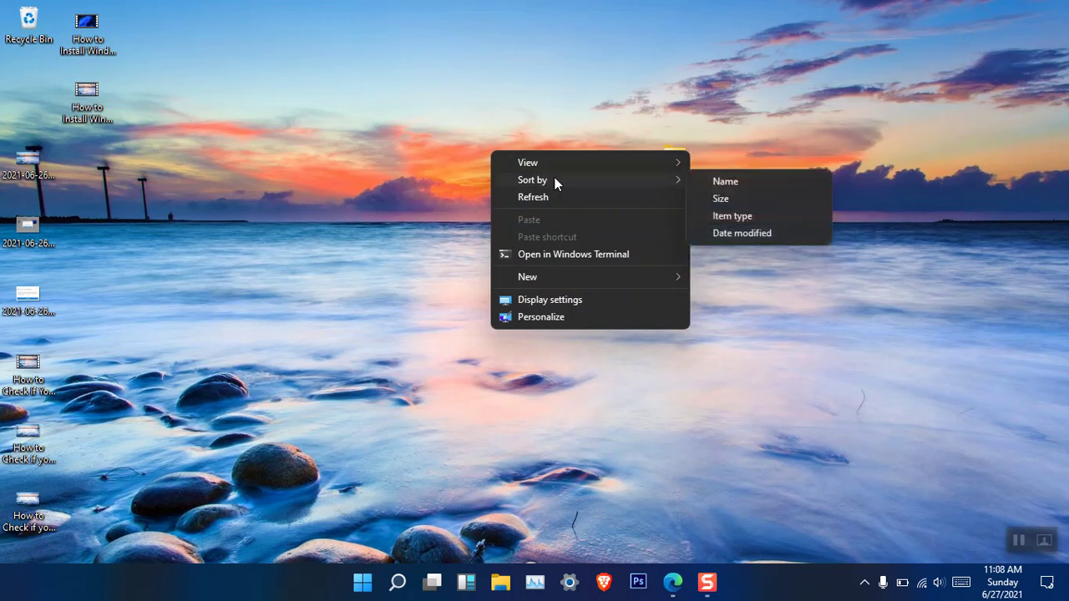
left_click(711, 179)
Open the Display settings from the desktop, look through the page and the available display resolutions, and close Settings
right_click(508, 182)
mouse_move(545, 217)
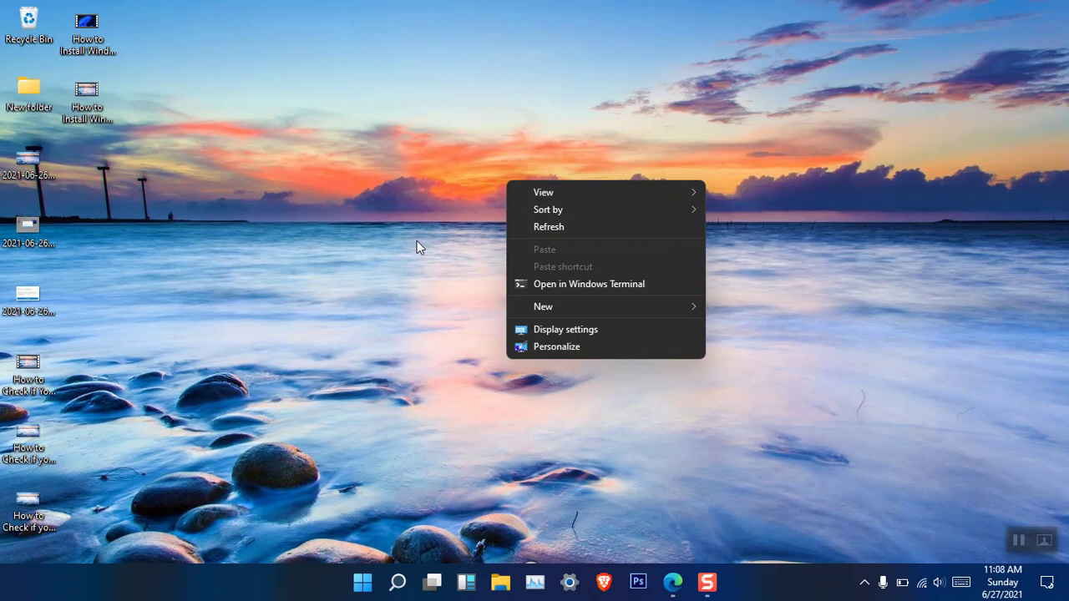
left_click(638, 332)
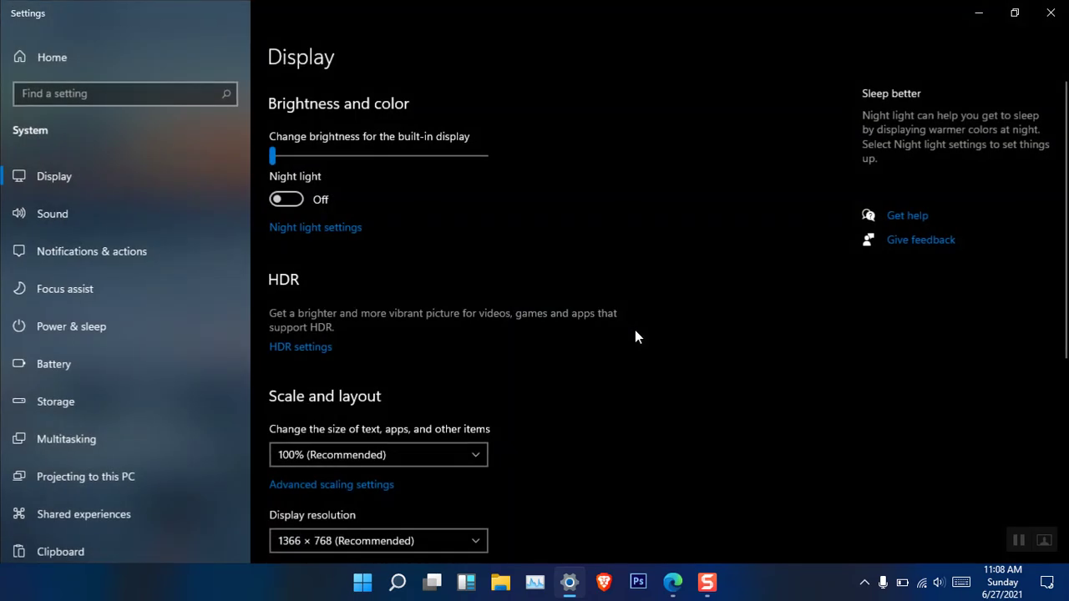
scroll(634, 331, "down", 3)
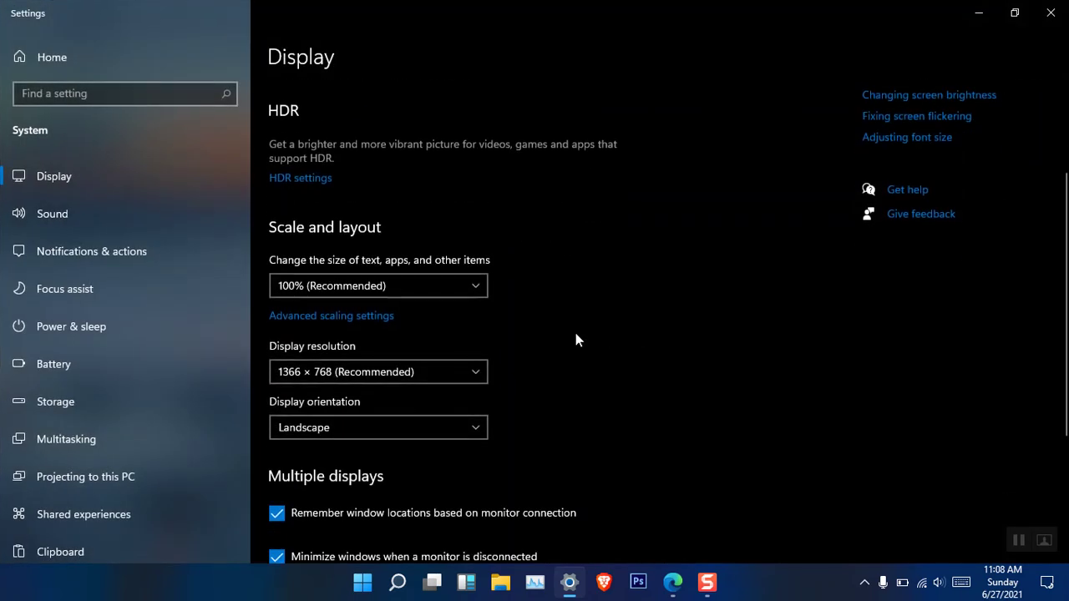
left_click(364, 372)
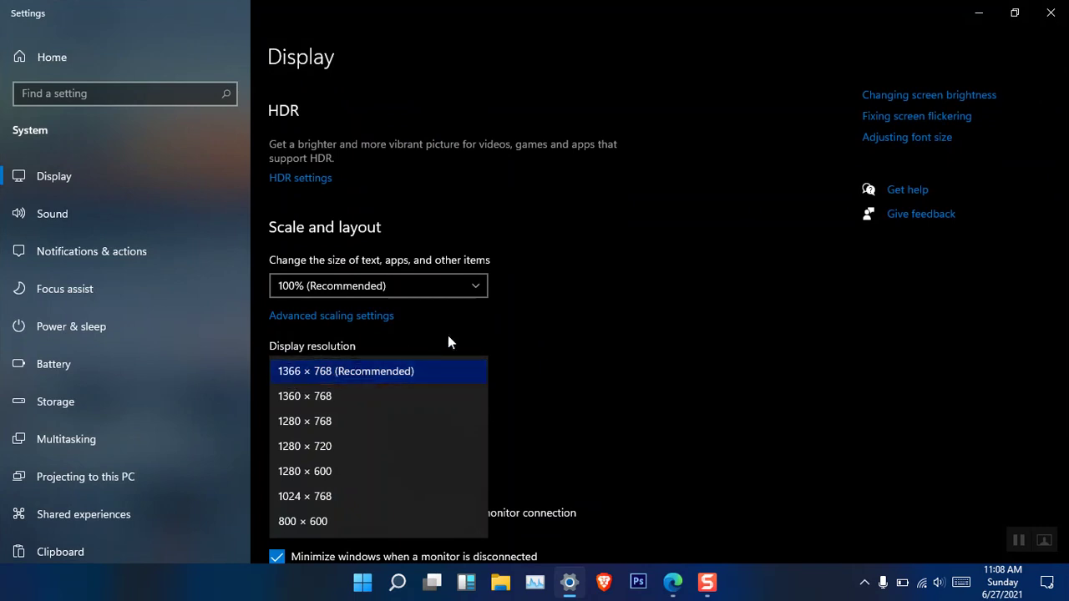
left_click(528, 324)
scroll(515, 329, "down", 3)
scroll(476, 401, "up", 5)
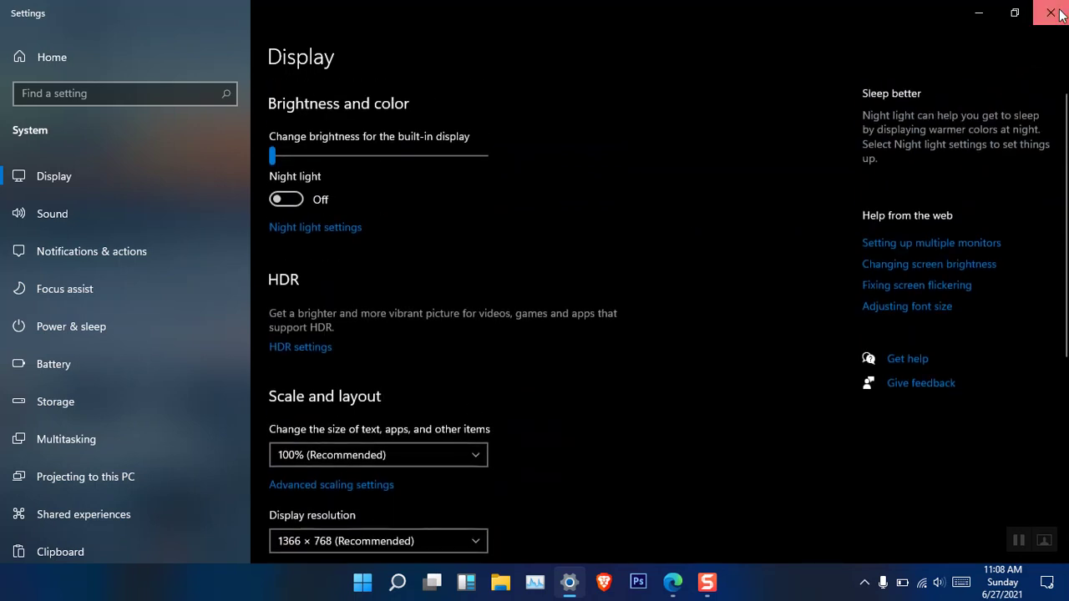
left_click(1051, 12)
Refresh the desktop and open Windows search from the taskbar
right_click(618, 202)
left_click(638, 247)
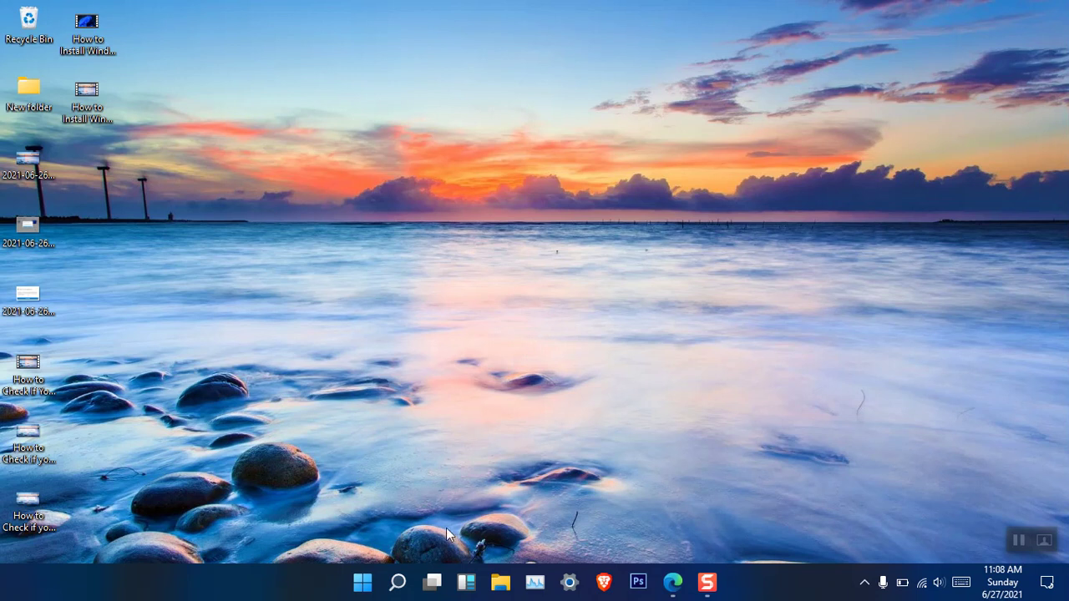
left_click(401, 582)
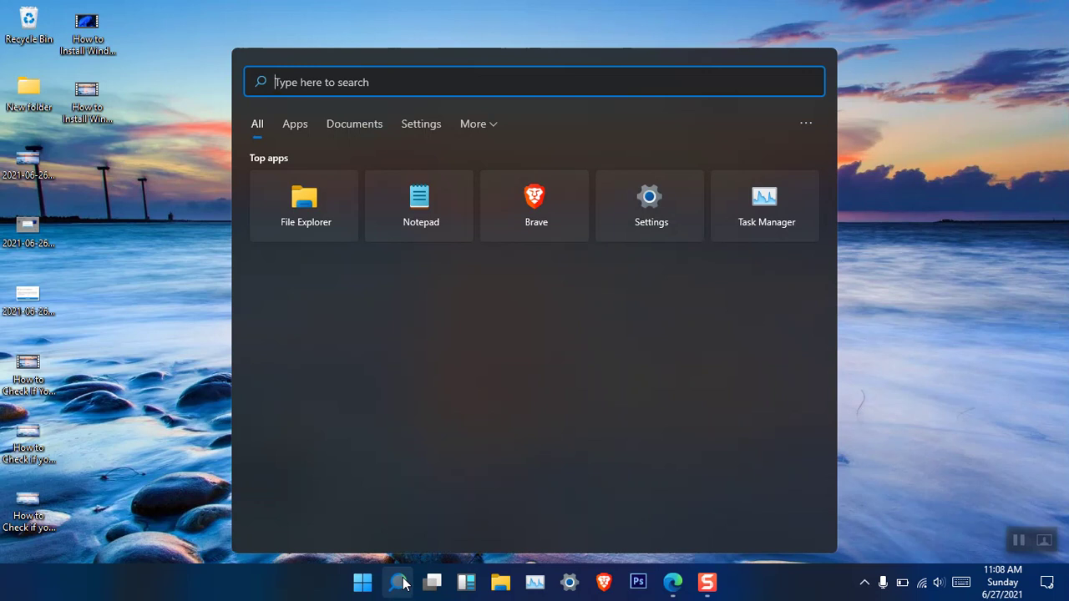
Search Windows for "advanced se", open View advanced system settings, and move the System Properties window toward the middle of the desktop
type("advanc")
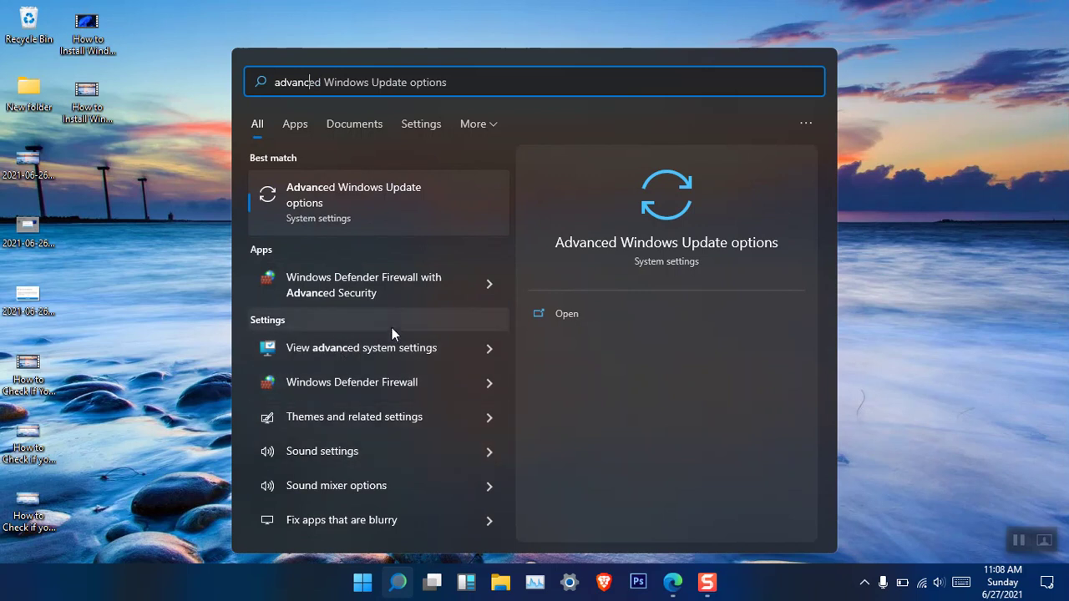
type("ed se")
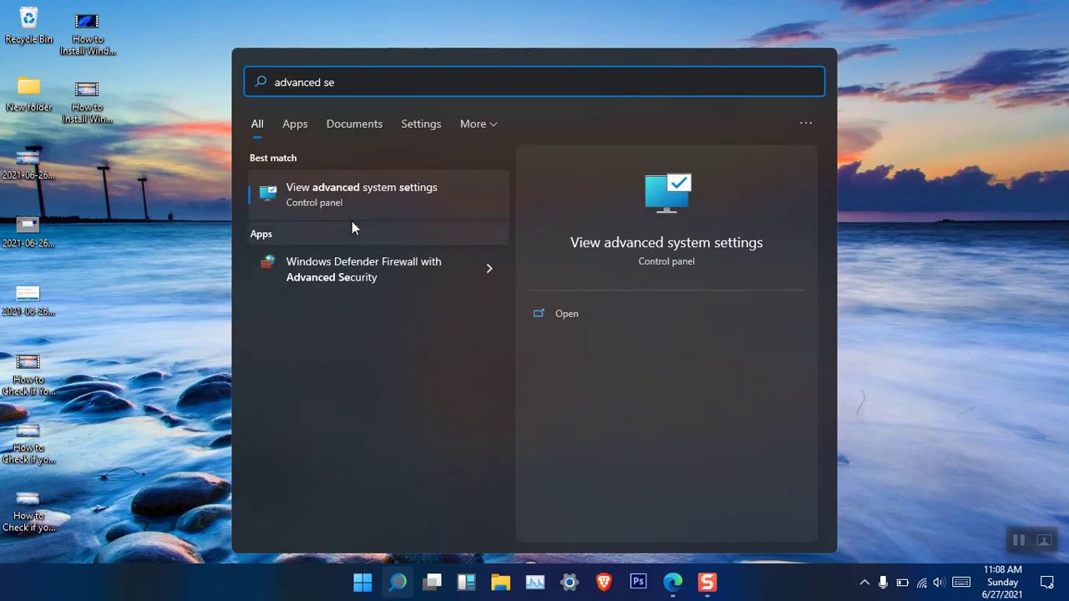
left_click(418, 208)
left_click_drag(247, 63, 397, 63)
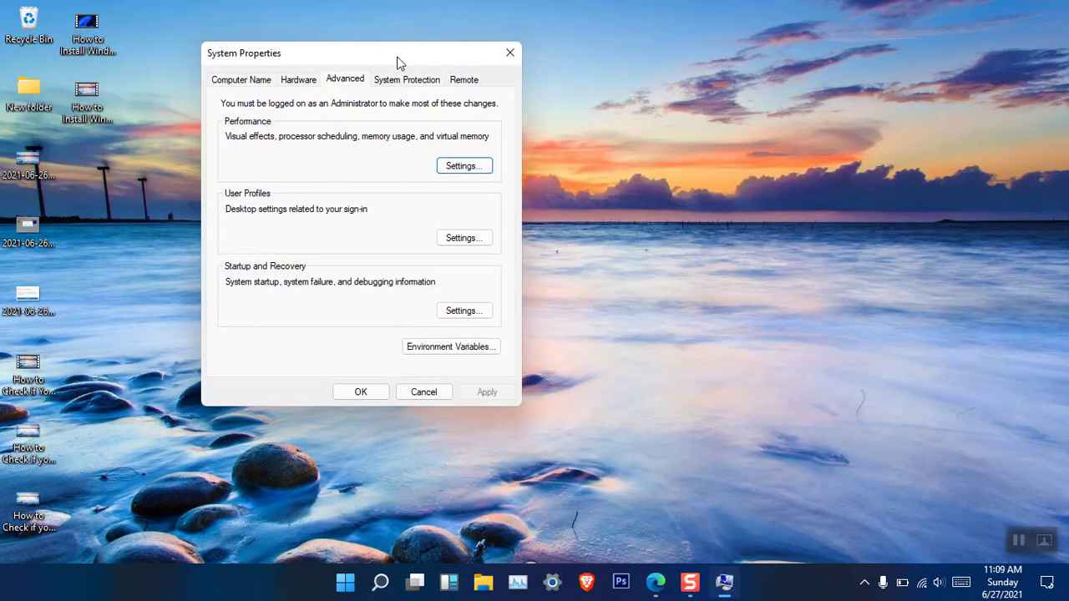
Open the Performance settings, place Performance Options beside System Properties, and view its visual effects and advanced options
left_click(481, 167)
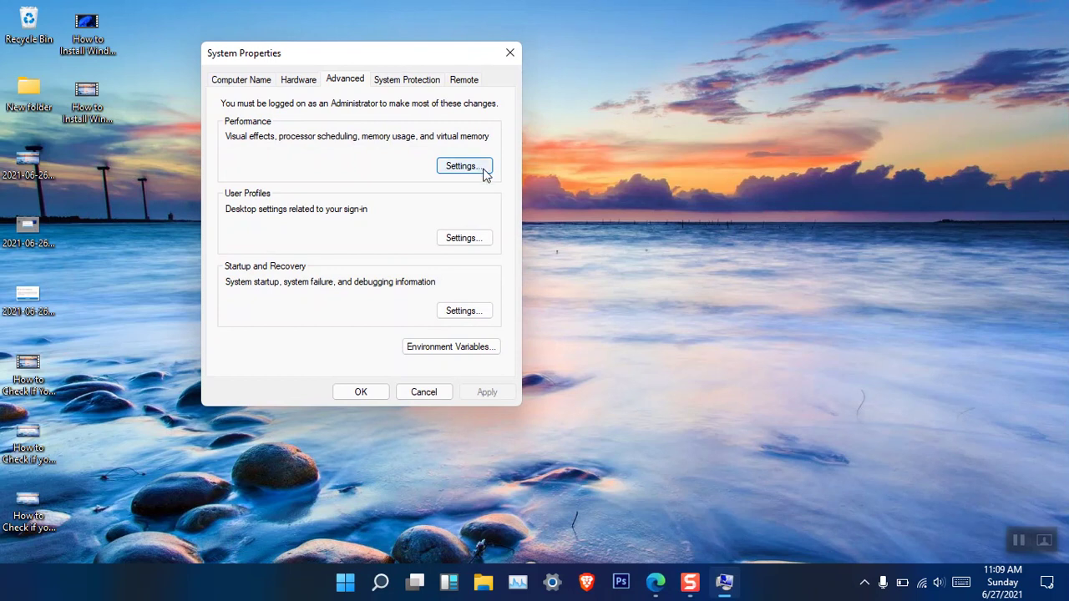
left_click_drag(418, 109, 726, 37)
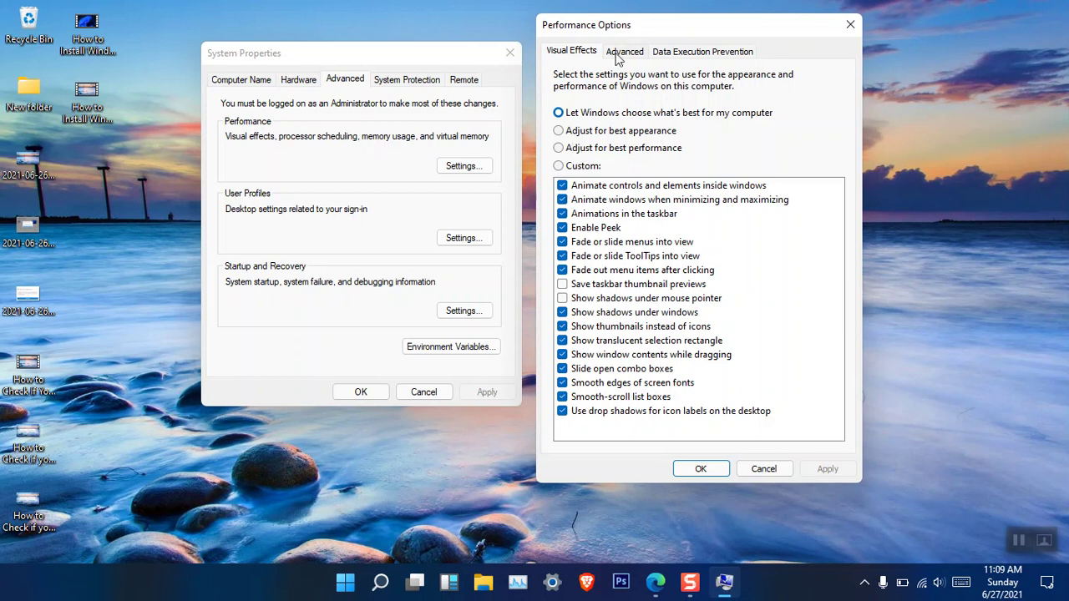
left_click(626, 56)
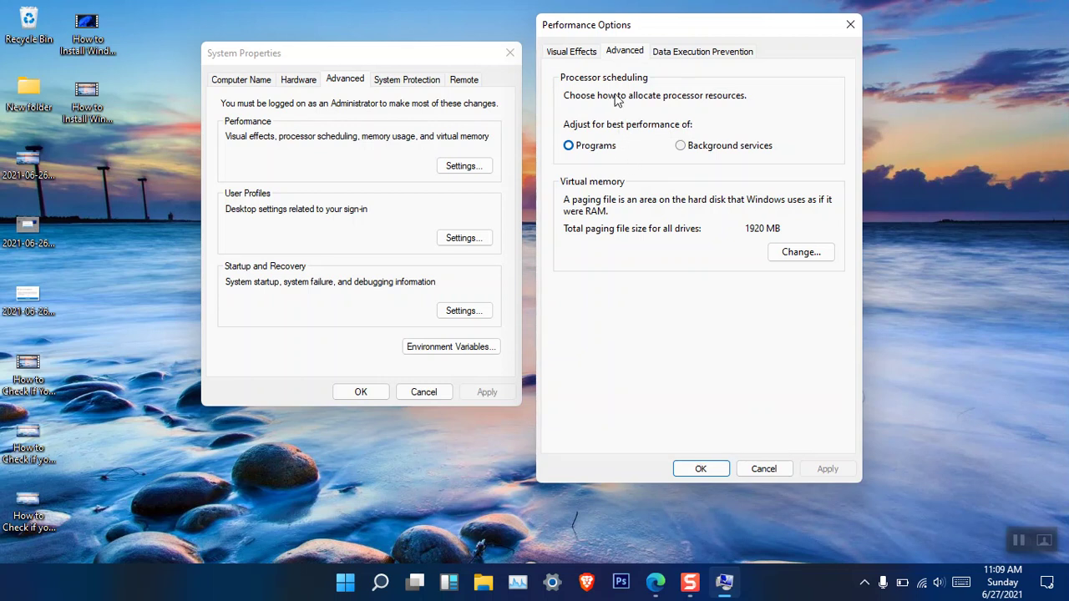
Open the virtual memory settings, turn off automatic paging file management, select drive D:, and cancel the changes
left_click(794, 252)
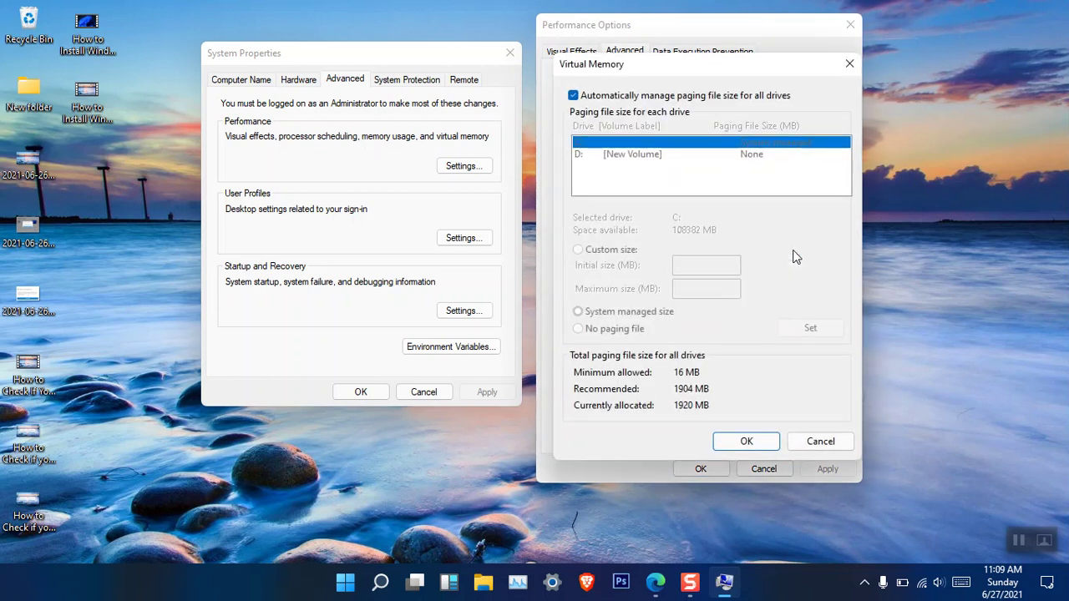
left_click(574, 96)
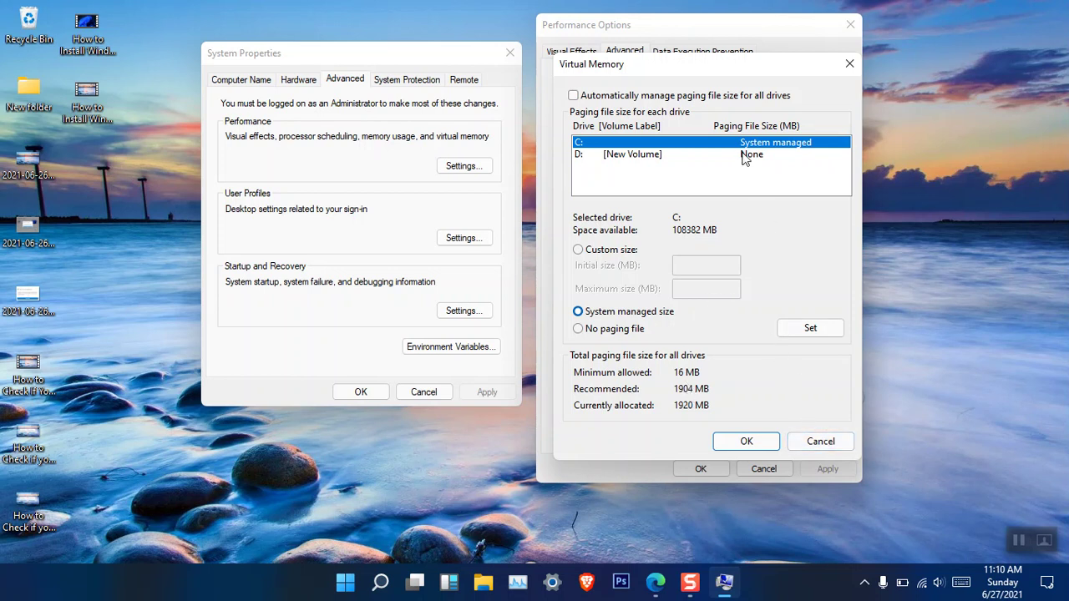
left_click(634, 157)
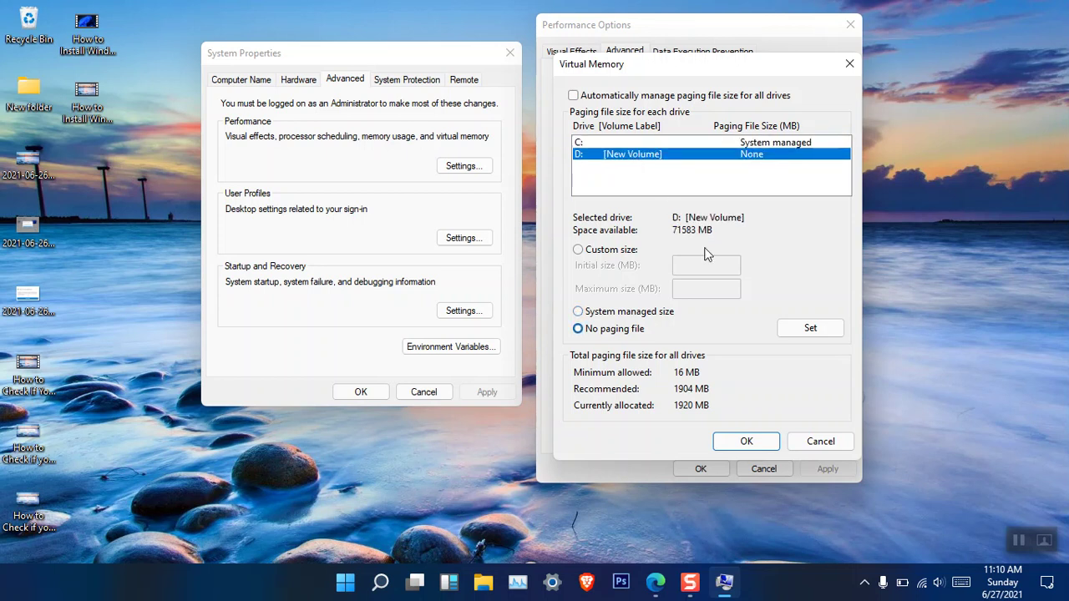
left_click(821, 444)
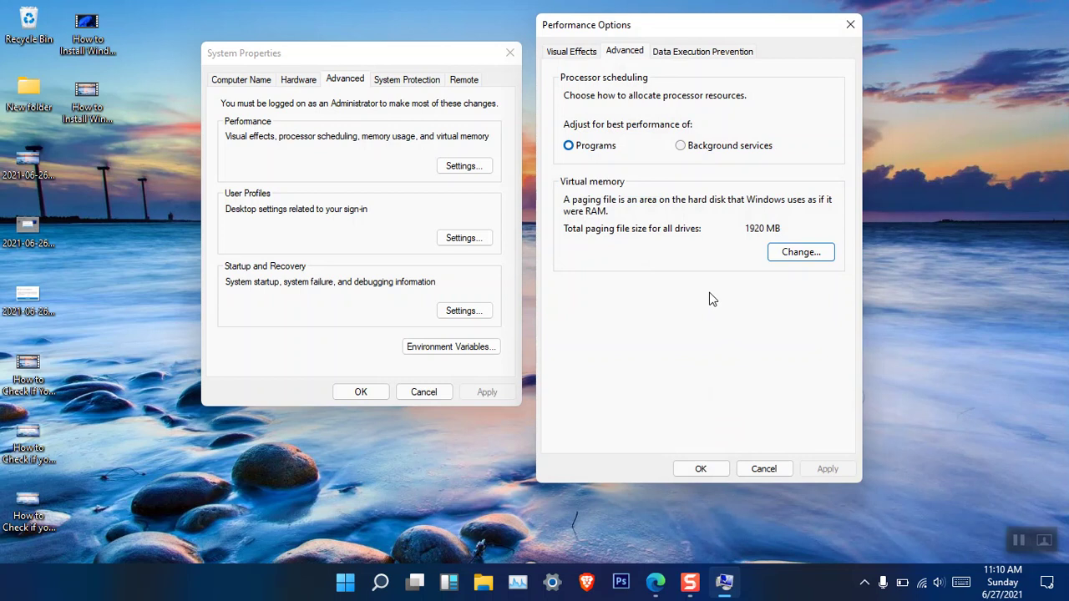
Select Background services for processor scheduling, look at the Virtual Memory and Data Execution Prevention settings, and close Performance Options without applying
left_click(681, 146)
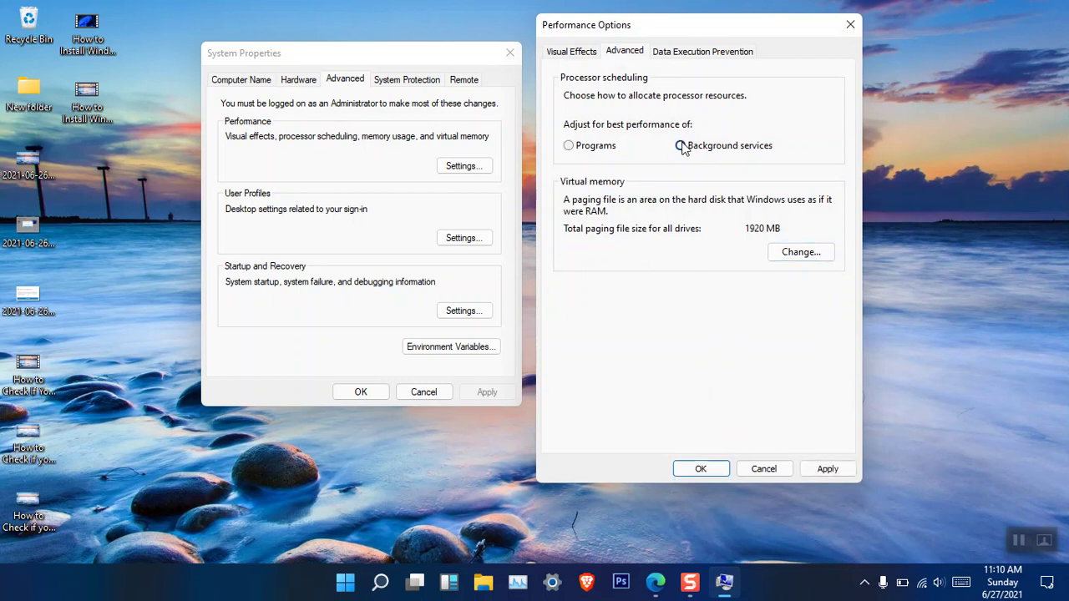
left_click(802, 252)
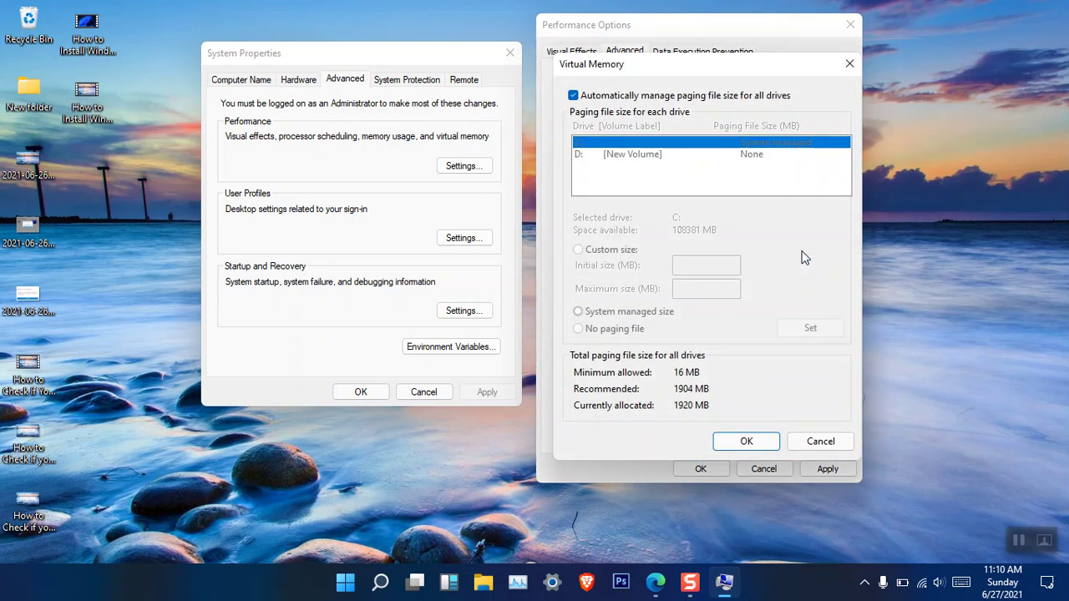
left_click(845, 64)
left_click(710, 52)
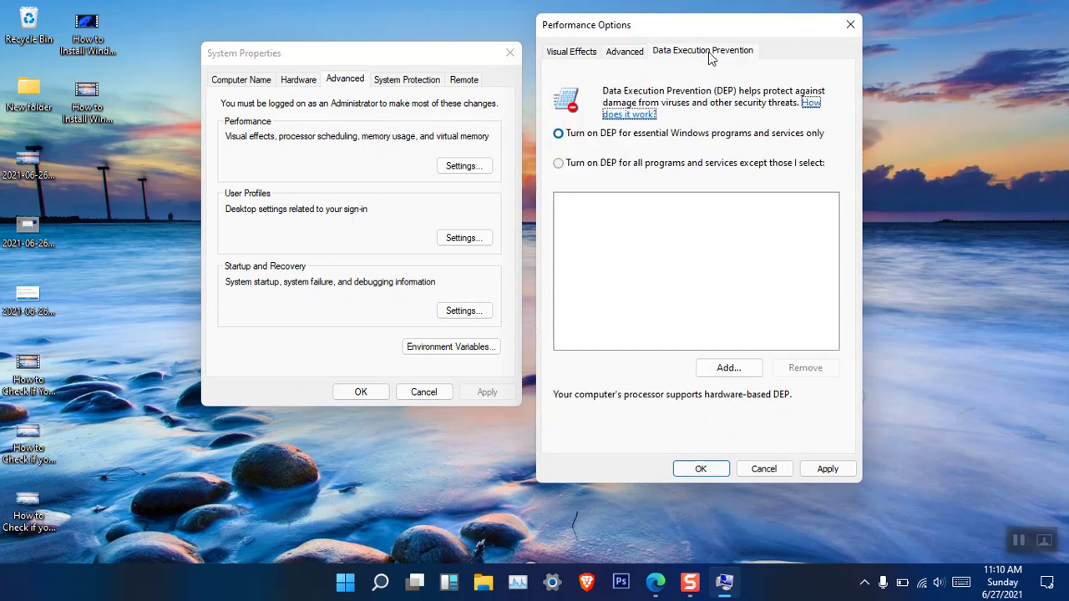
left_click(848, 26)
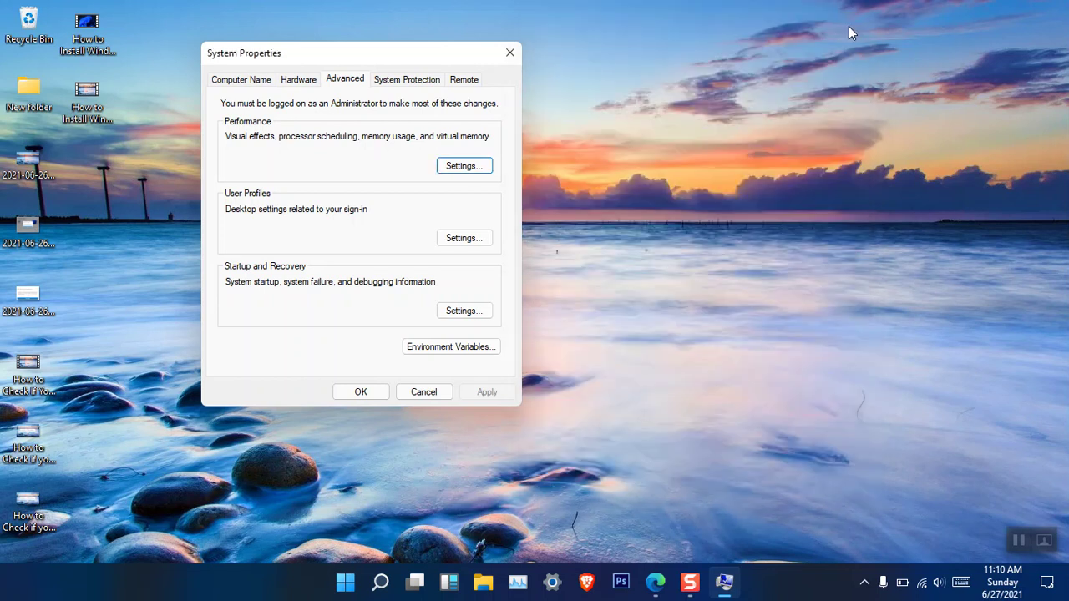
Open the Startup and Recovery settings beside System Properties, check the default operating system choices, and cancel without changes
left_click(464, 311)
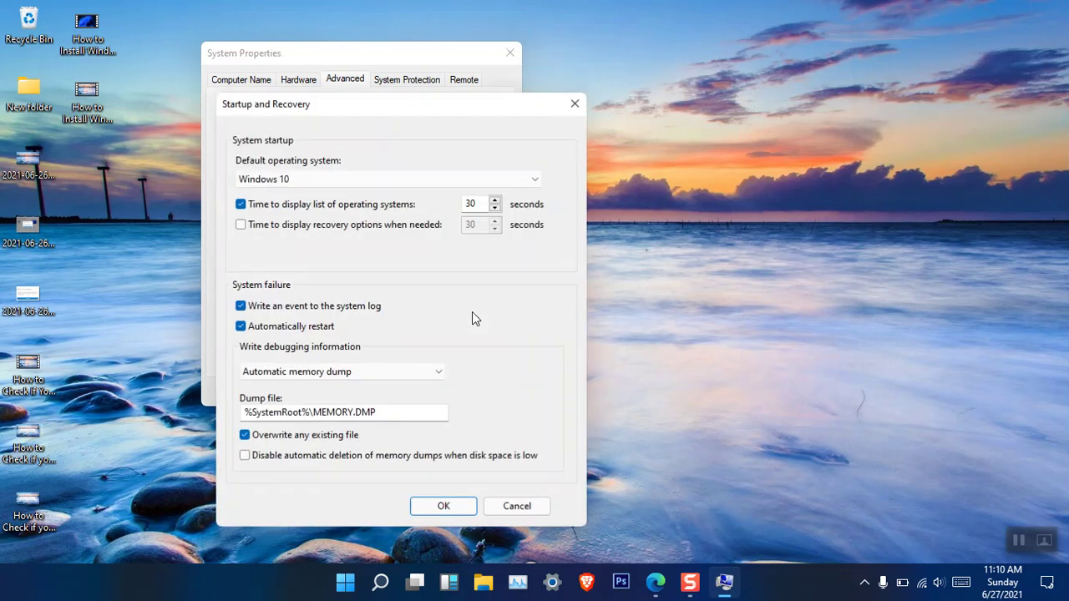
left_click(331, 180)
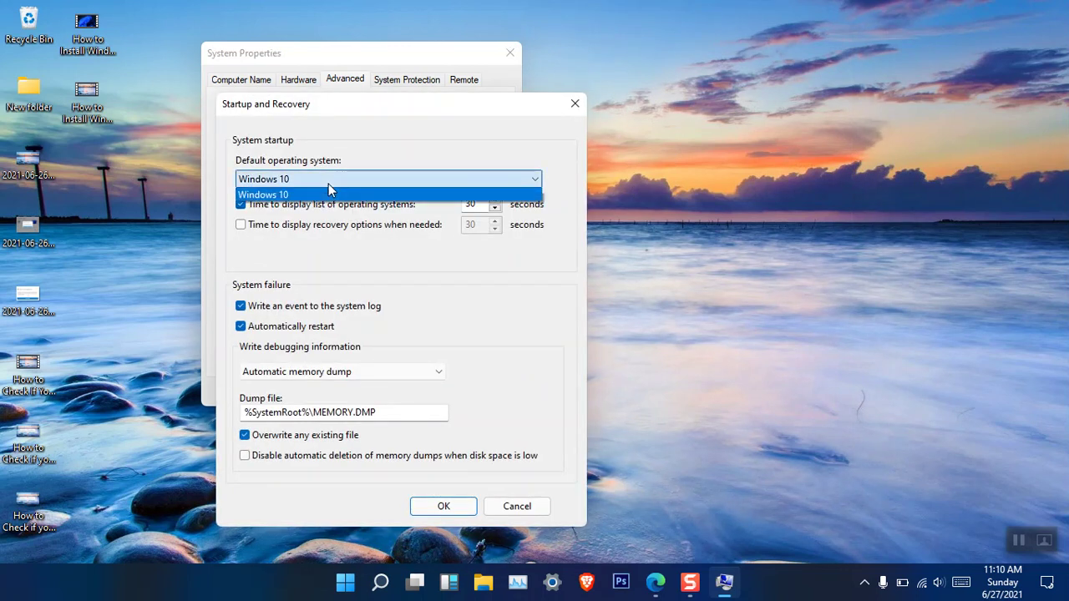
left_click(329, 188)
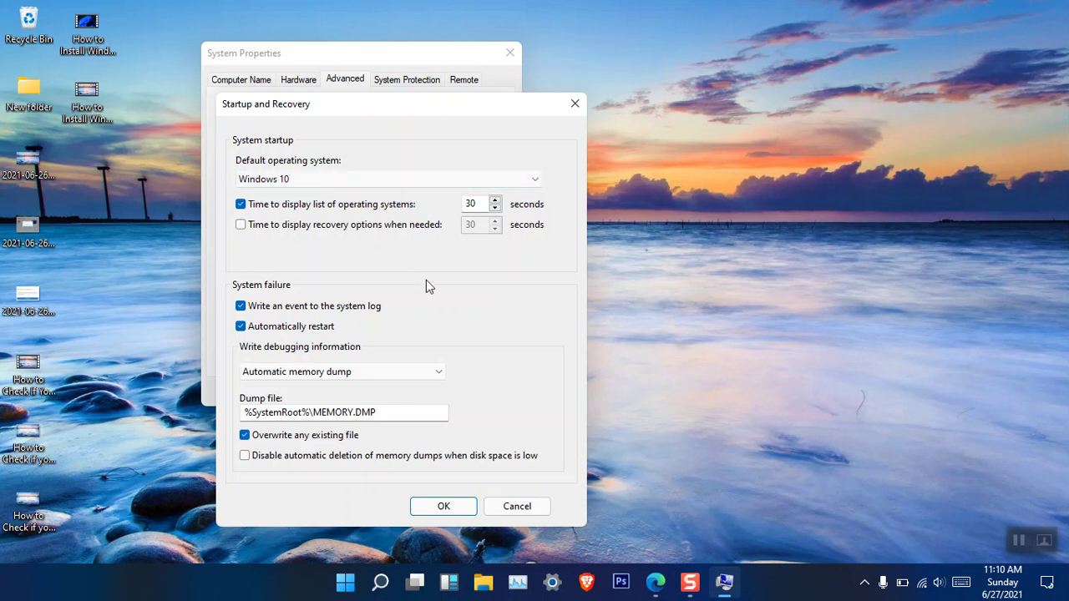
left_click_drag(344, 113, 665, 79)
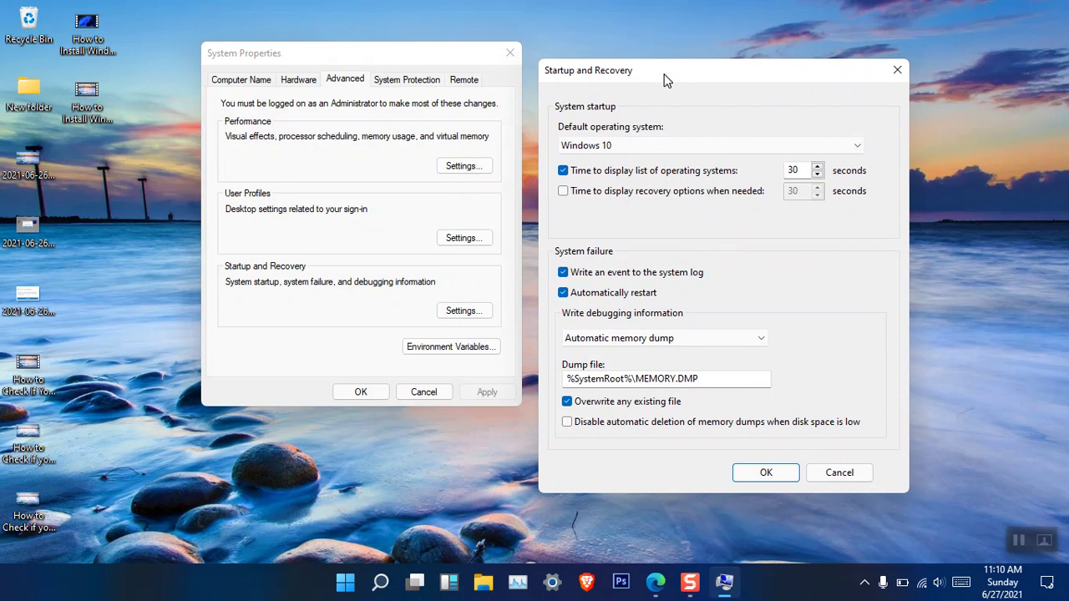
left_click(656, 145)
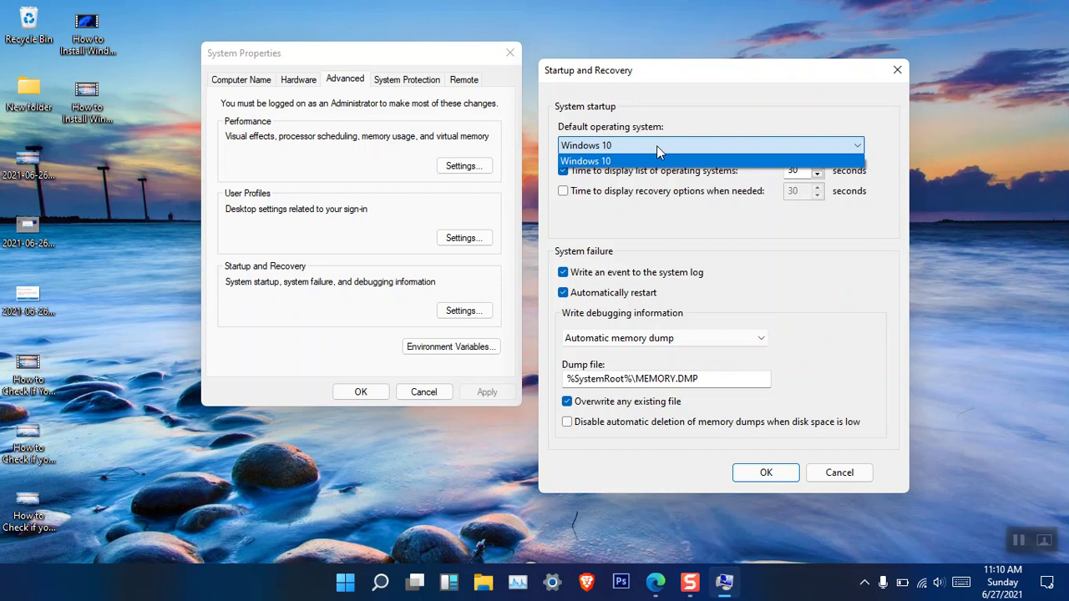
left_click(656, 146)
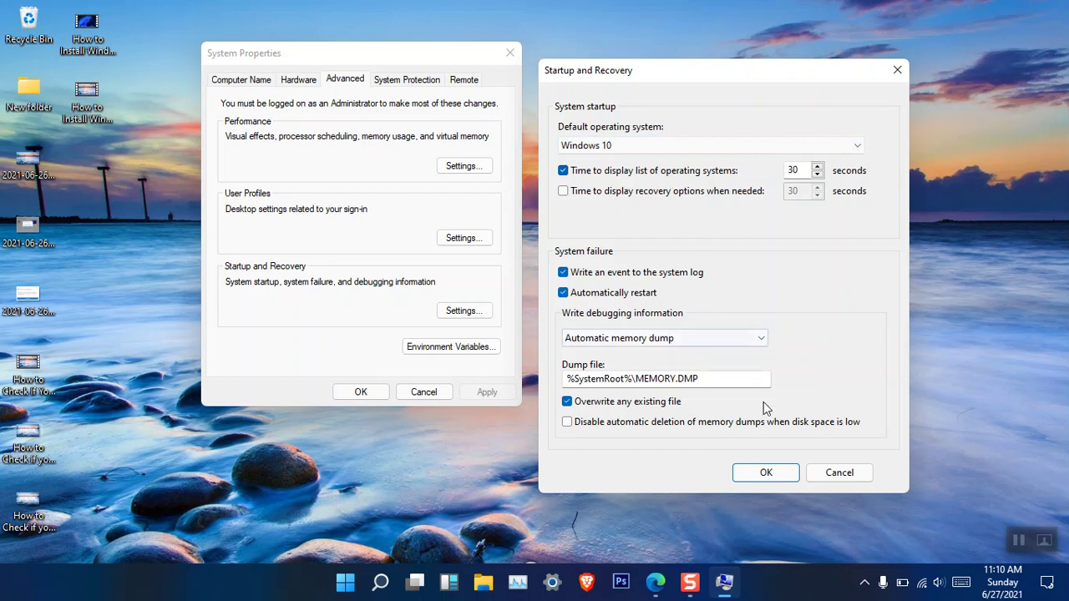
left_click(840, 472)
View the System Protection settings and close System Properties
left_click(406, 80)
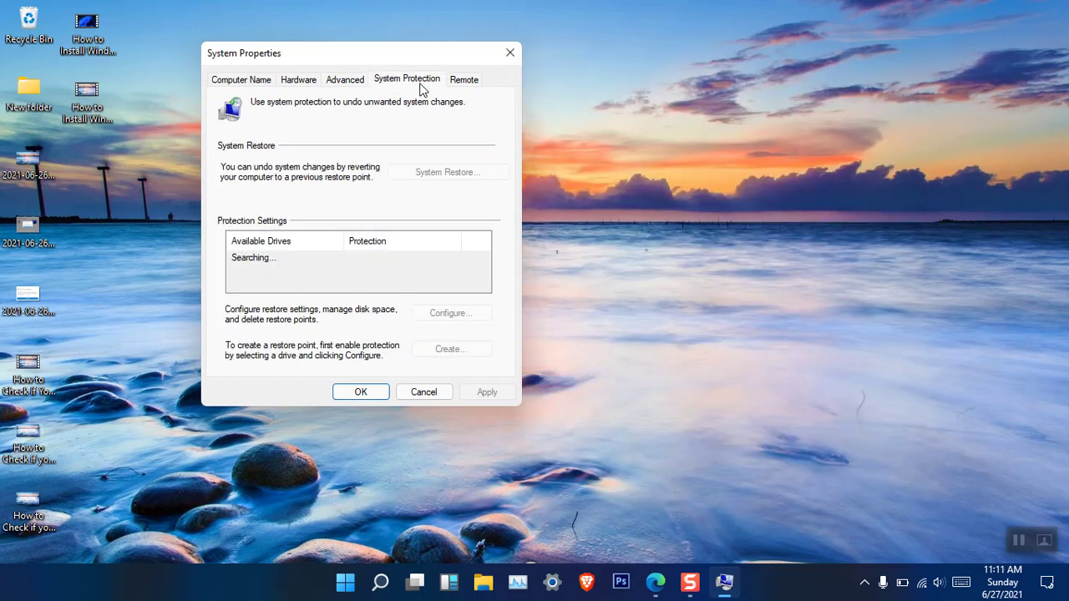
left_click(510, 63)
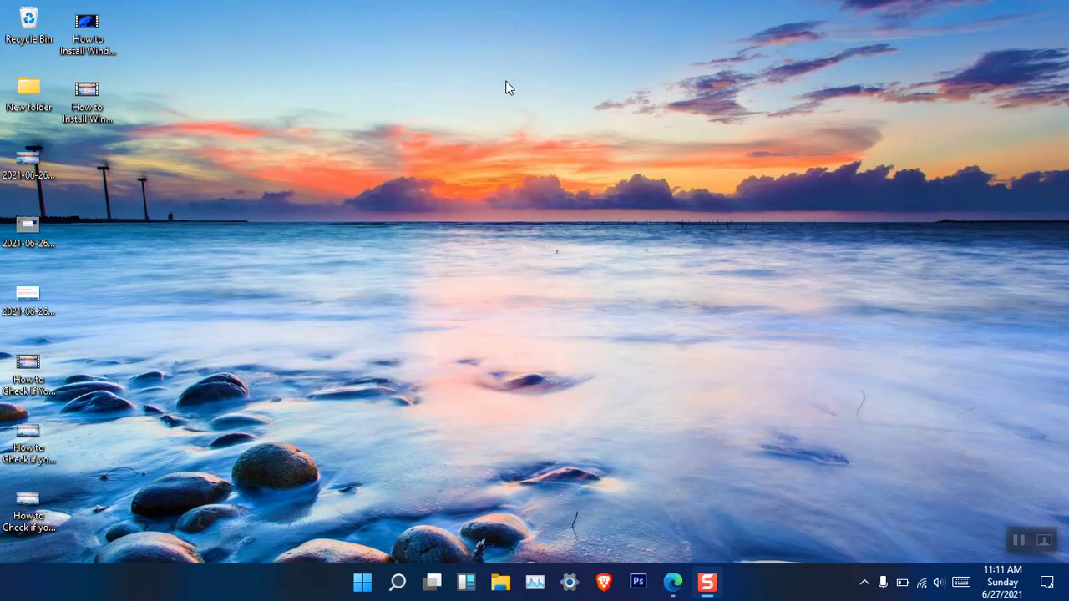